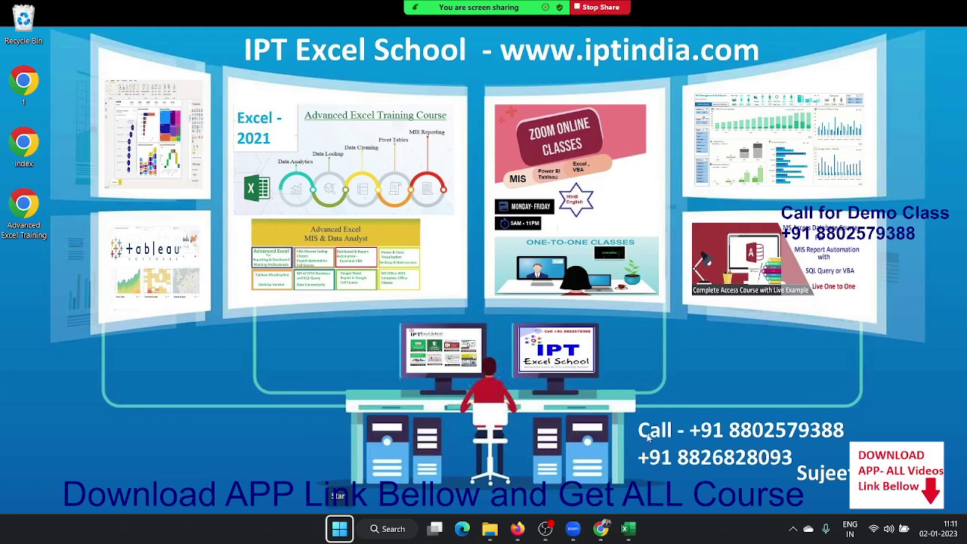
# Refresh the desktop and restore the Day-17 - Pivot Table workbook from the taskbar
pyautogui.rightClick(592, 330)
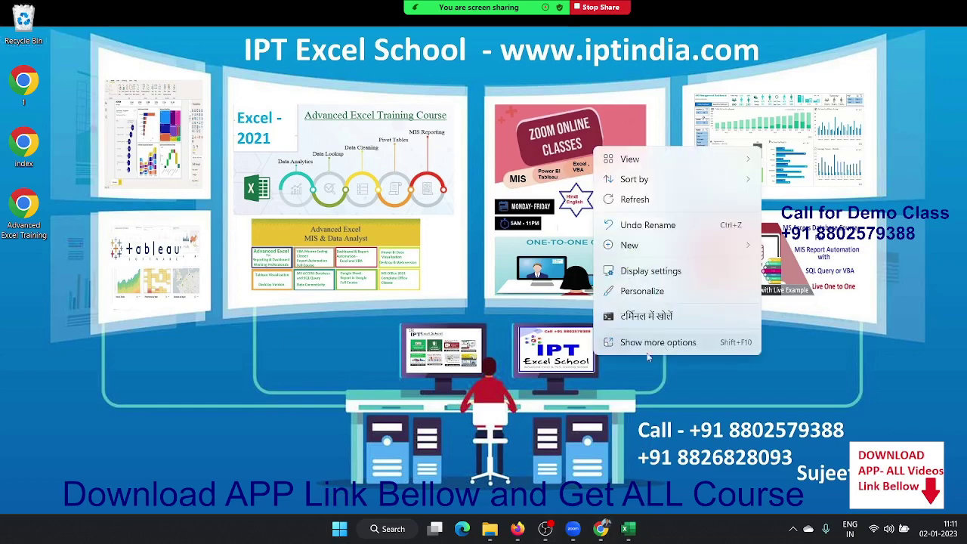
pyautogui.click(626, 197)
pyautogui.click(626, 530)
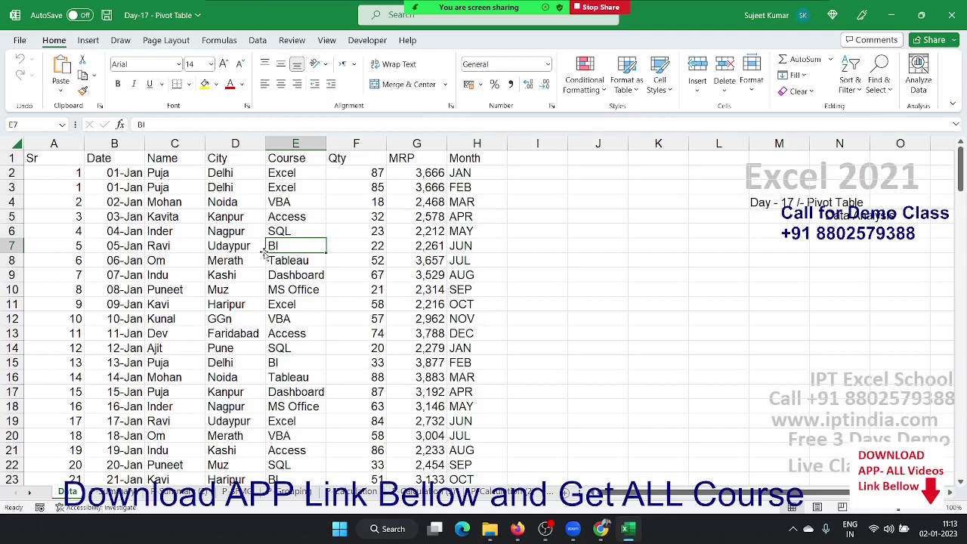
# Delete the stray Target row 168 below the course sales data
pyautogui.press('Up')
pyautogui.hotkey('ctrl', 'Home')
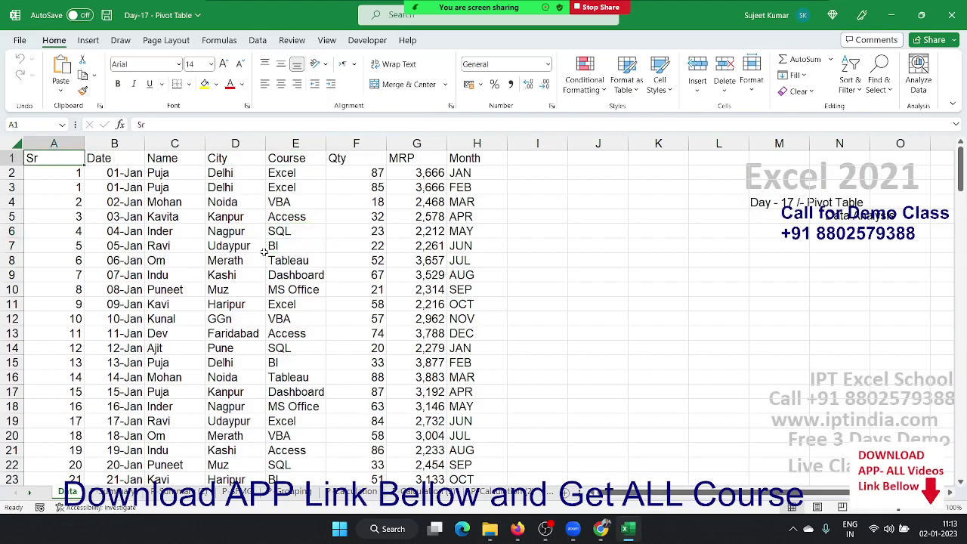
pyautogui.hotkey('ctrl', 'Right')
pyautogui.press('Left')
pyautogui.press('Left')
pyautogui.hotkey('ctrl', 'Down')
pyautogui.hotkey('ctrl', 'Up')
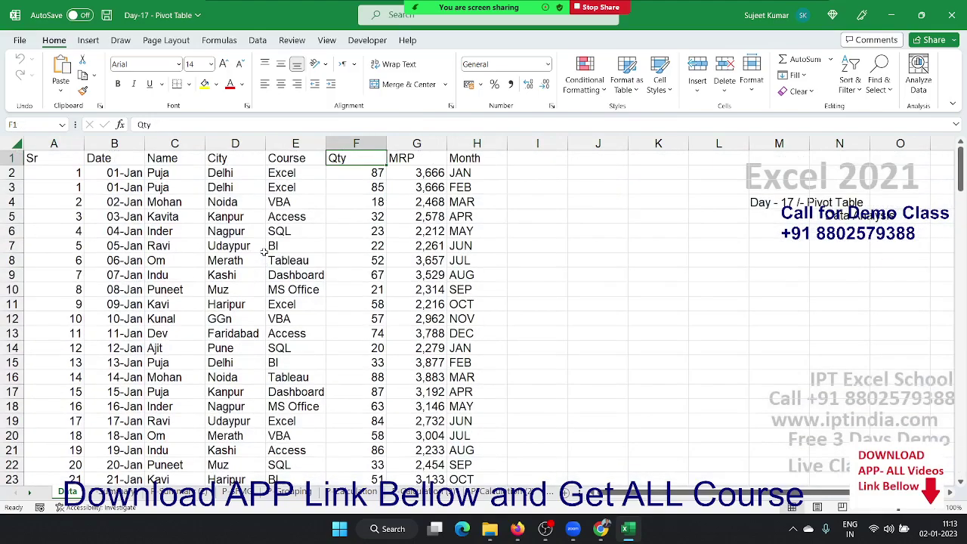
pyautogui.hotkey('ctrl', 'Left')
pyautogui.hotkey('ctrl', 'Down')
pyautogui.press('Down')
pyautogui.hotkey('shift', 'space')
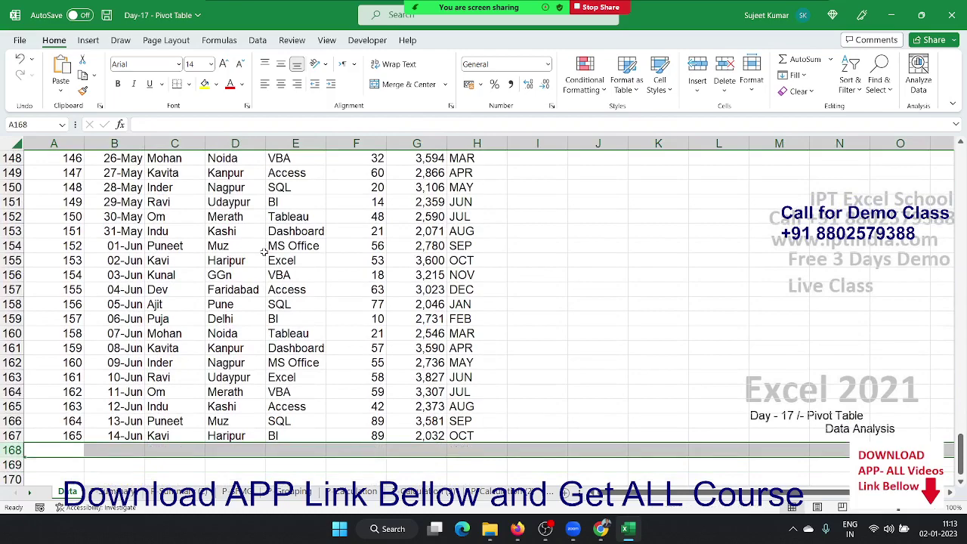
pyautogui.hotkey('ctrl', '-')
# Select the Data table A1:H167 and begin inserting a PivotTable from it
pyautogui.hotkey('ctrl', 'Up')
pyautogui.hotkey('ctrl', 'Up')
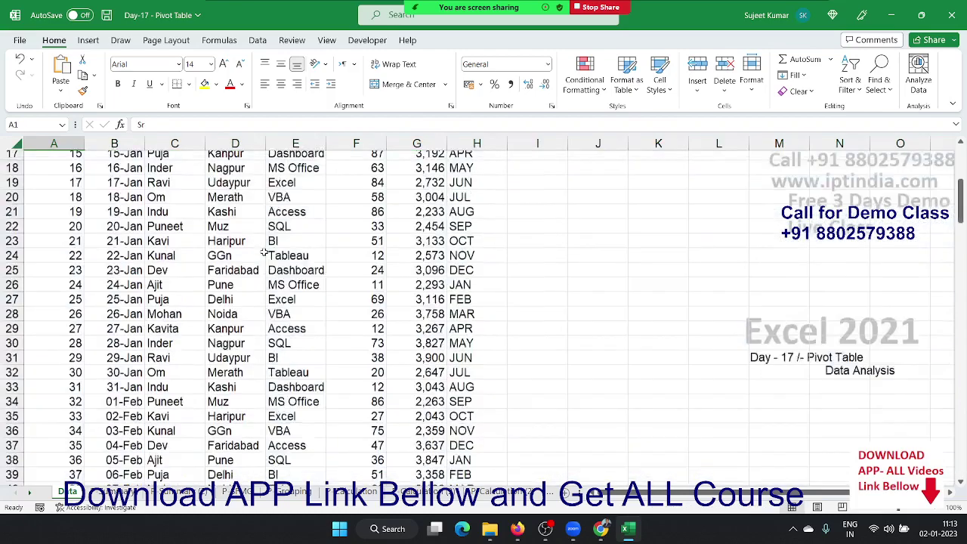
pyautogui.hotkey('ctrl', 'Right')
pyautogui.hotkey('ctrl', 'Left')
pyautogui.hotkey('ctrl', 'shift', 'Right')
pyautogui.hotkey('ctrl', 'shift', 'Down')
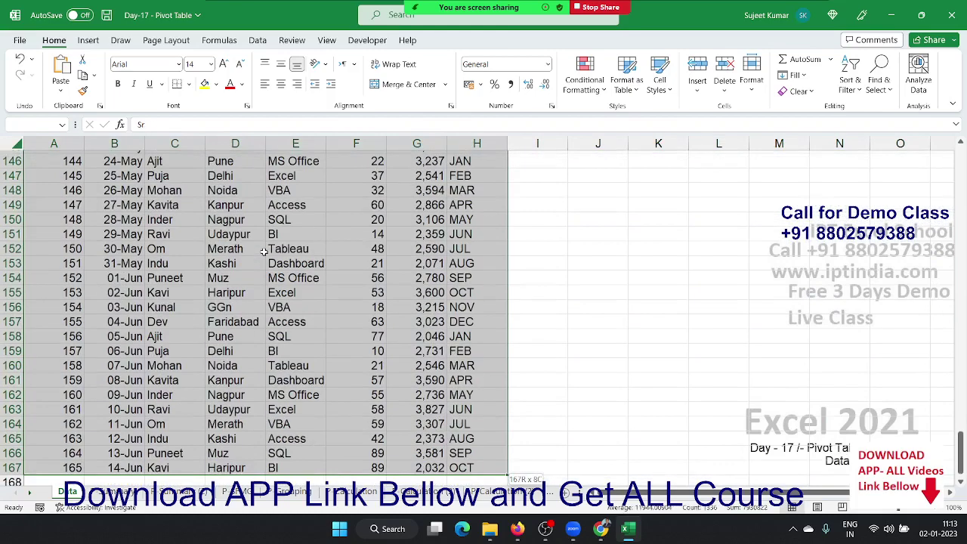
pyautogui.click(88, 40)
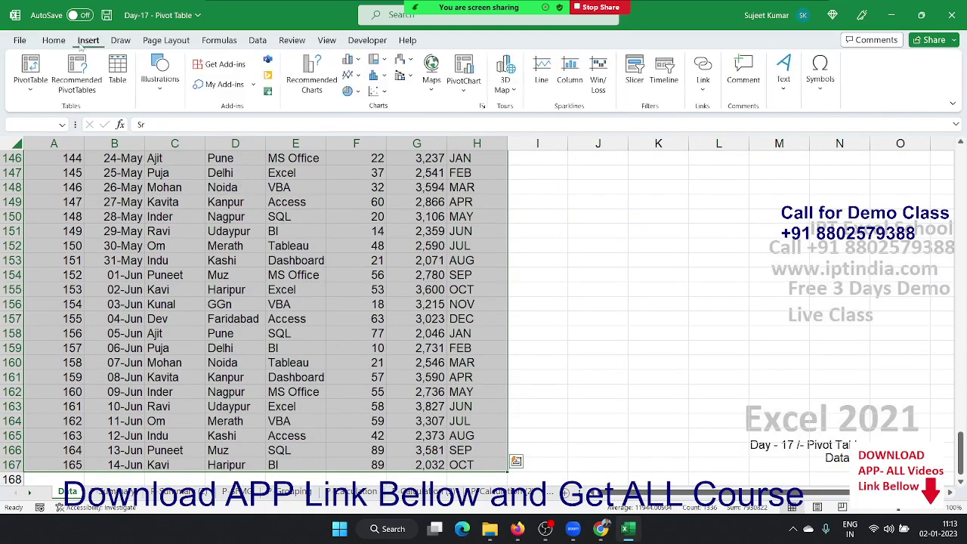
pyautogui.click(31, 66)
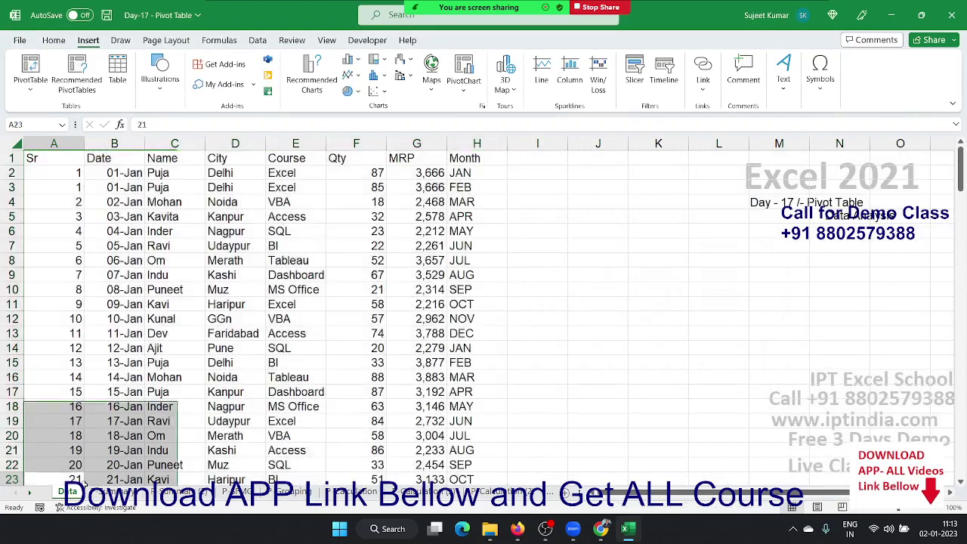
# Wipe the old pivot table and chart off the summary sheet, then reselect A1:H167 on Data
pyautogui.click(15, 146)
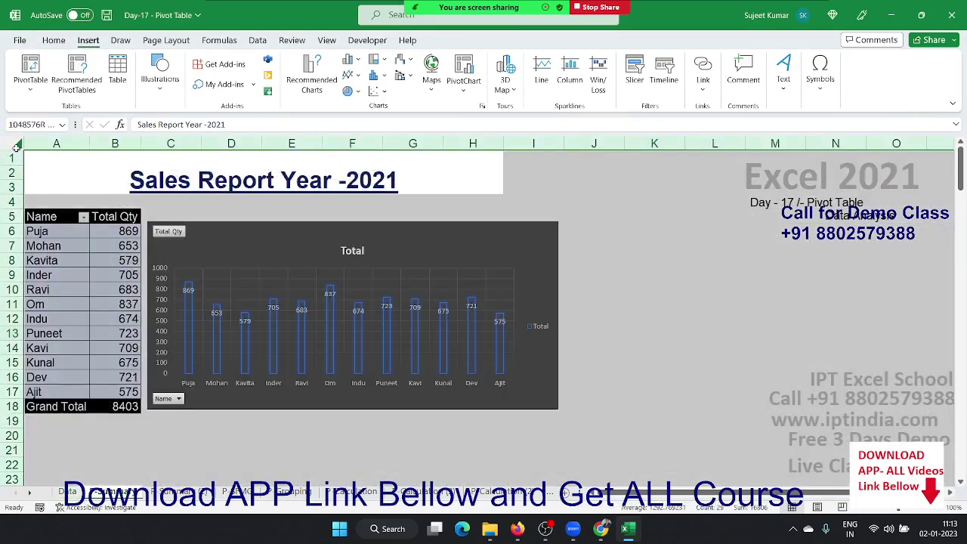
pyautogui.press('Delete')
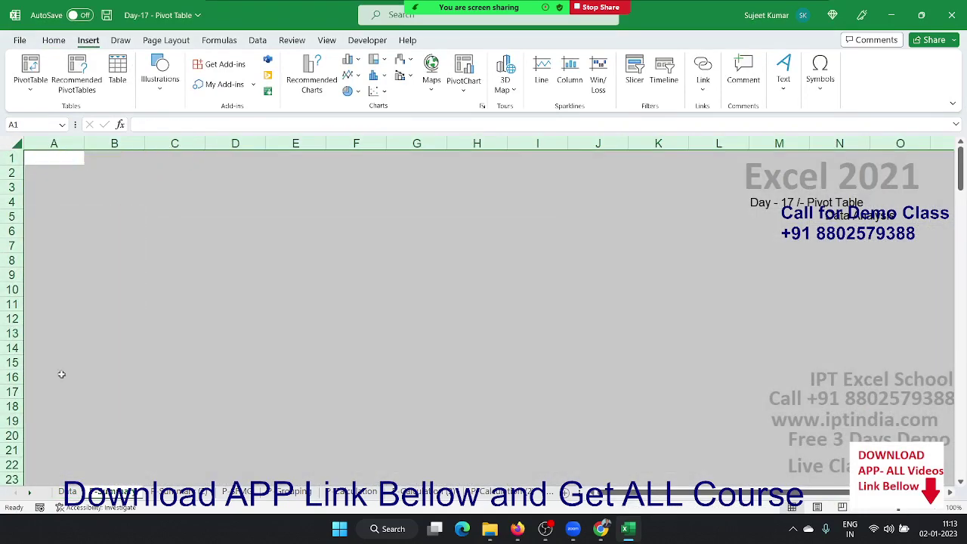
pyautogui.click(67, 492)
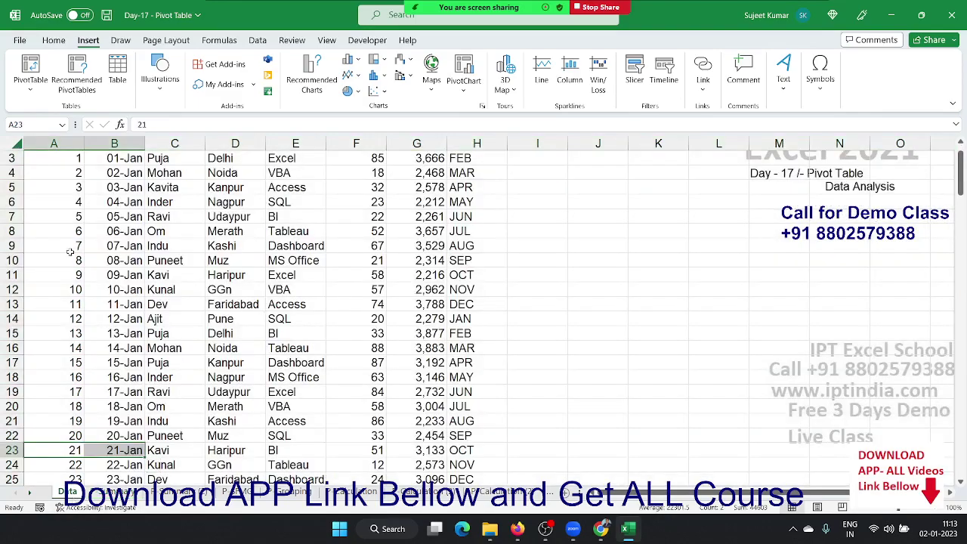
pyautogui.scroll(1, 70, 253)
pyautogui.hotkey('ctrl', 'shift', 'Right')
pyautogui.hotkey('ctrl', 'shift', 'Down')
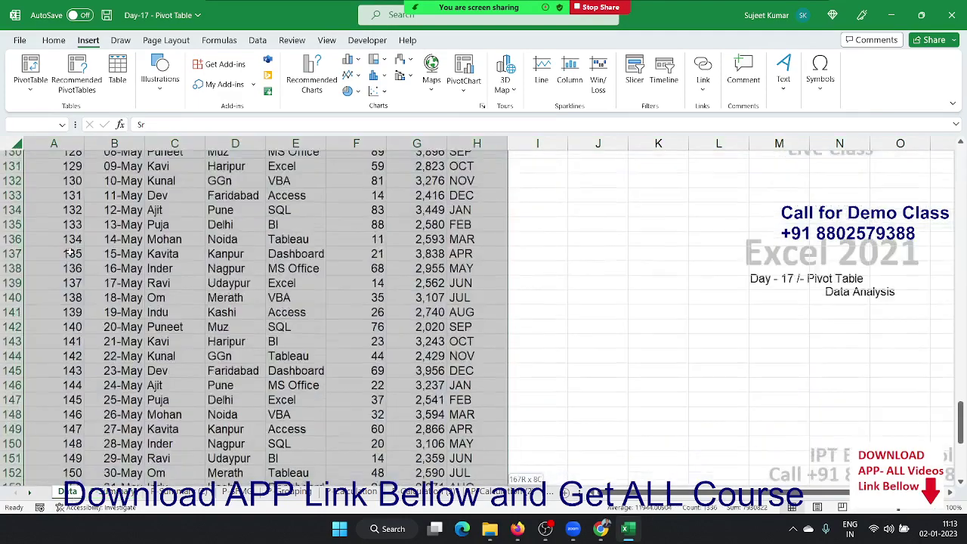
# Insert PivotTable1 from Data!$A$1:$H$167 at 'P Summary'!$A$2 as an existing worksheet location
pyautogui.click(30, 66)
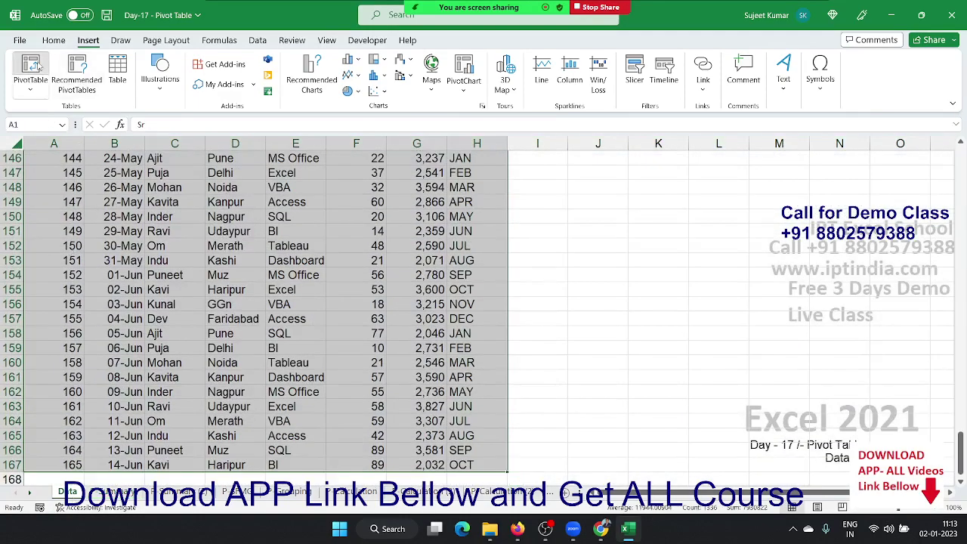
pyautogui.click(571, 273)
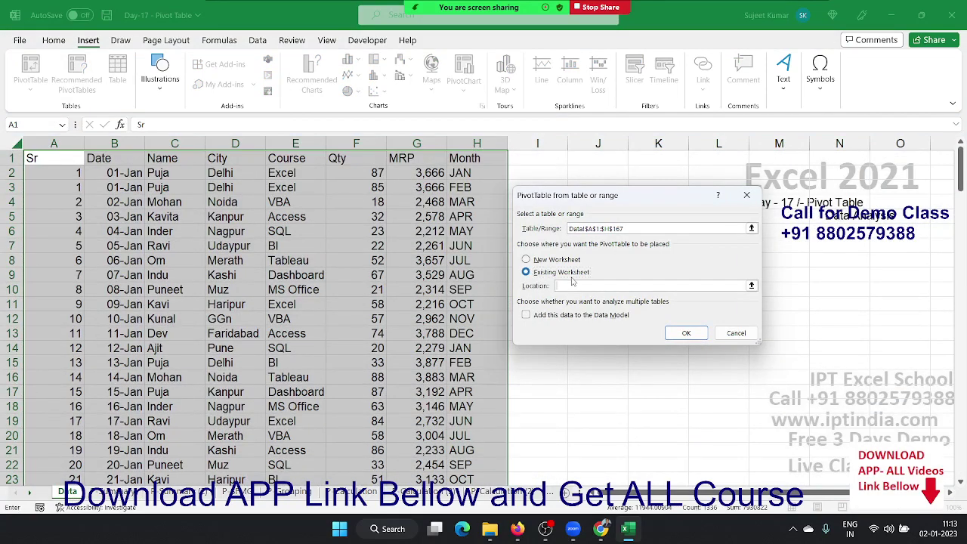
pyautogui.click(108, 492)
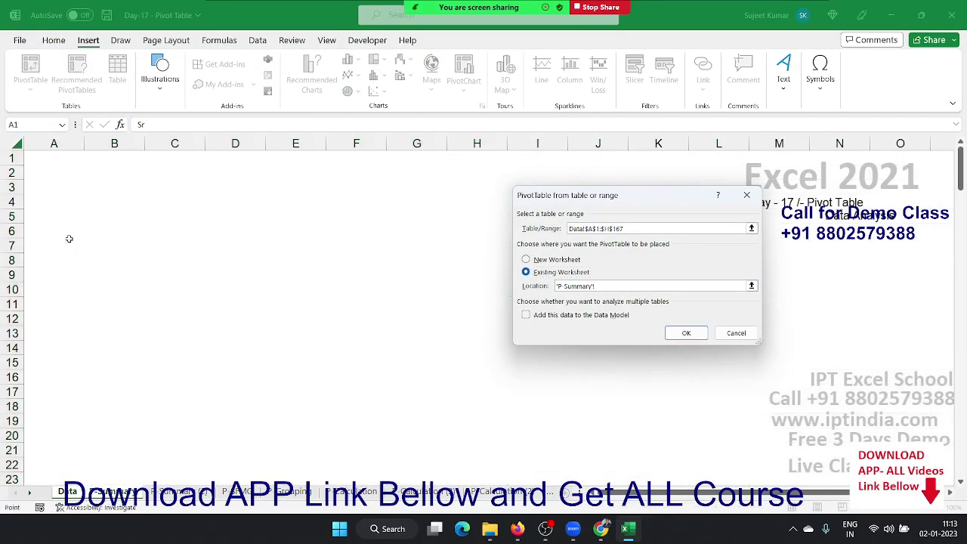
pyautogui.click(53, 176)
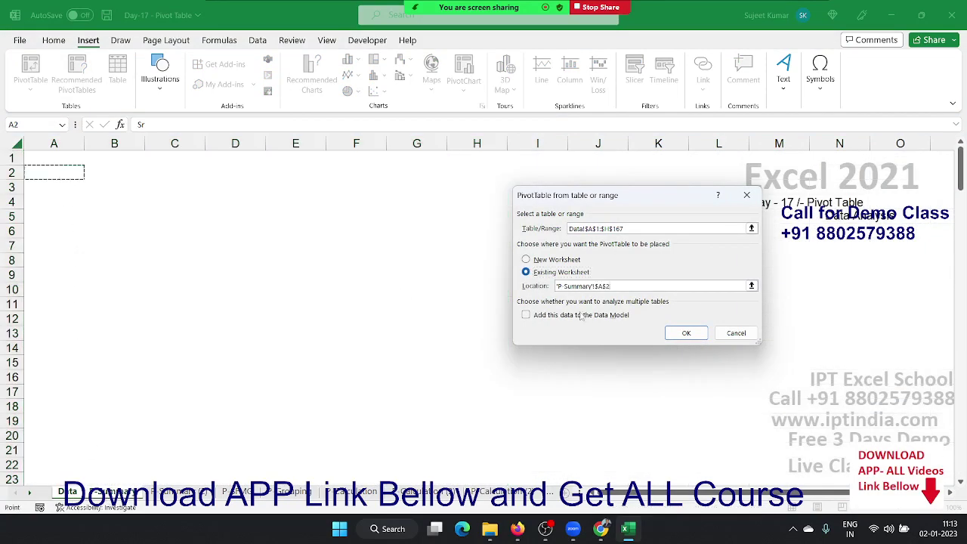
pyautogui.click(685, 333)
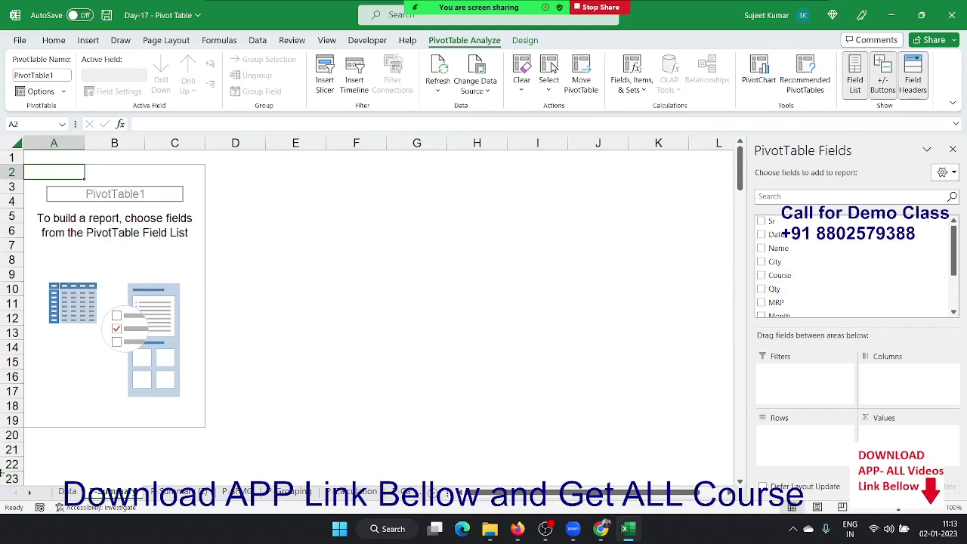
# Review the Name and Qty columns on the Data sheet
pyautogui.click(68, 492)
pyautogui.click(228, 261)
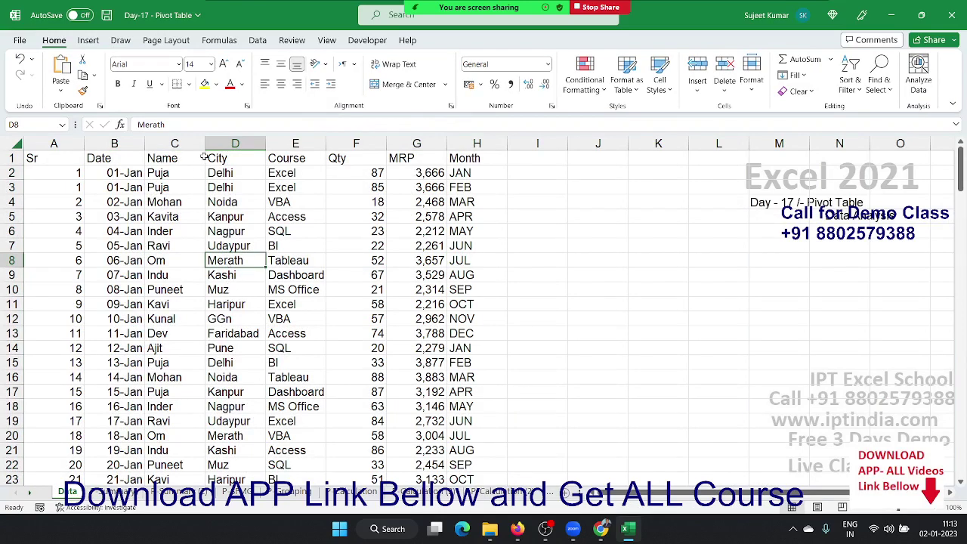
pyautogui.click(181, 143)
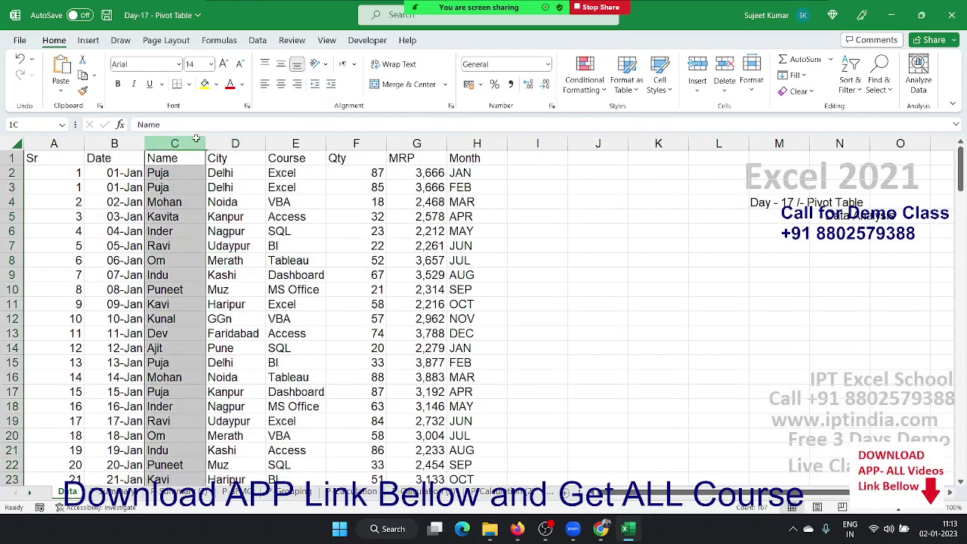
pyautogui.keyDown('ctrl'); pyautogui.click(356, 143); pyautogui.keyUp('ctrl')
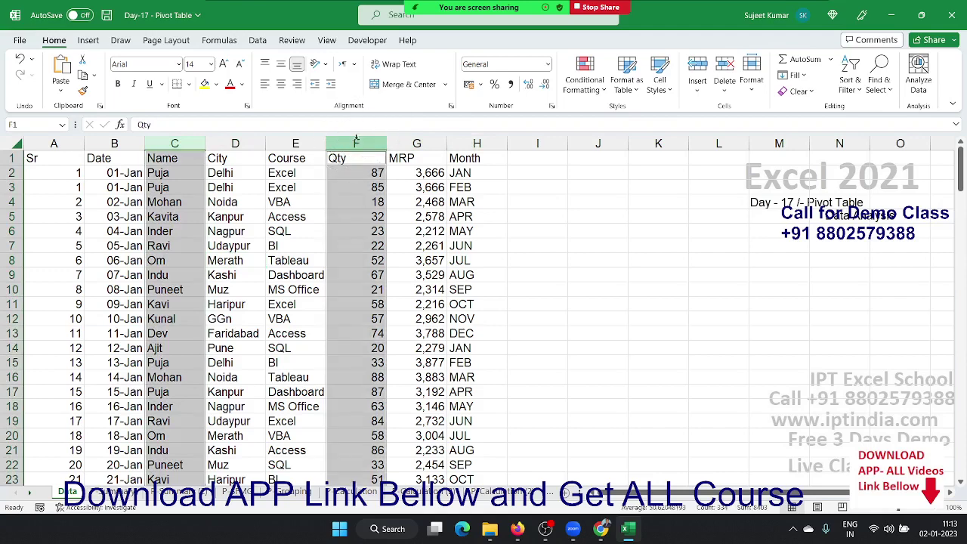
pyautogui.click(127, 492)
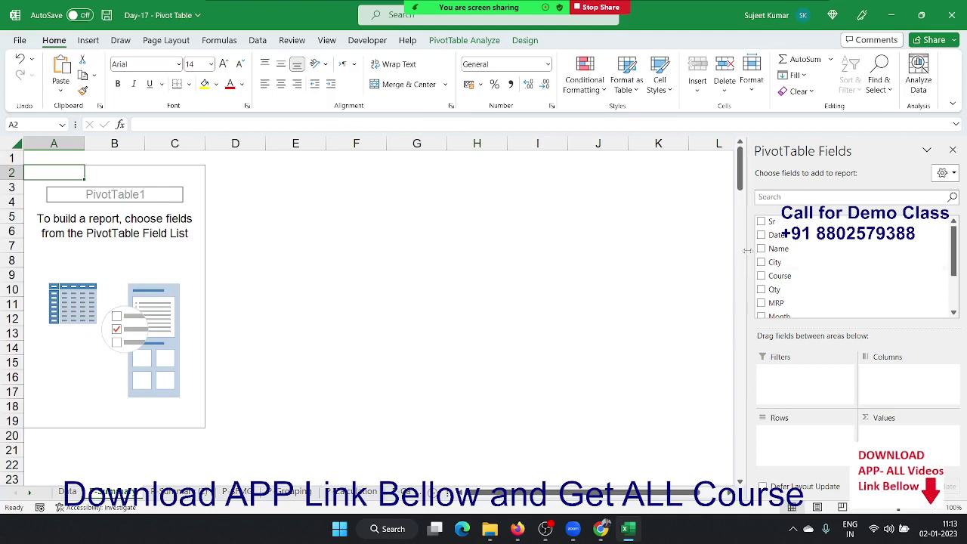
# Put Name in Rows, refresh to drop Target, and add Sum of Qty totalling 8403
pyautogui.moveTo(778, 249); pyautogui.dragTo(812, 445)
pyautogui.moveTo(67, 201); pyautogui.dragTo(61, 361)
pyautogui.rightClick(47, 297)
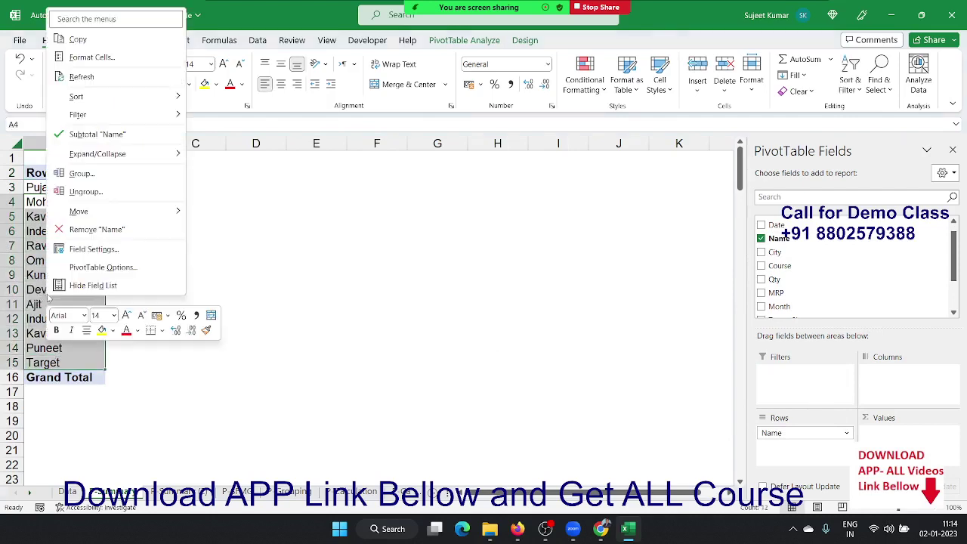
pyautogui.click(111, 76)
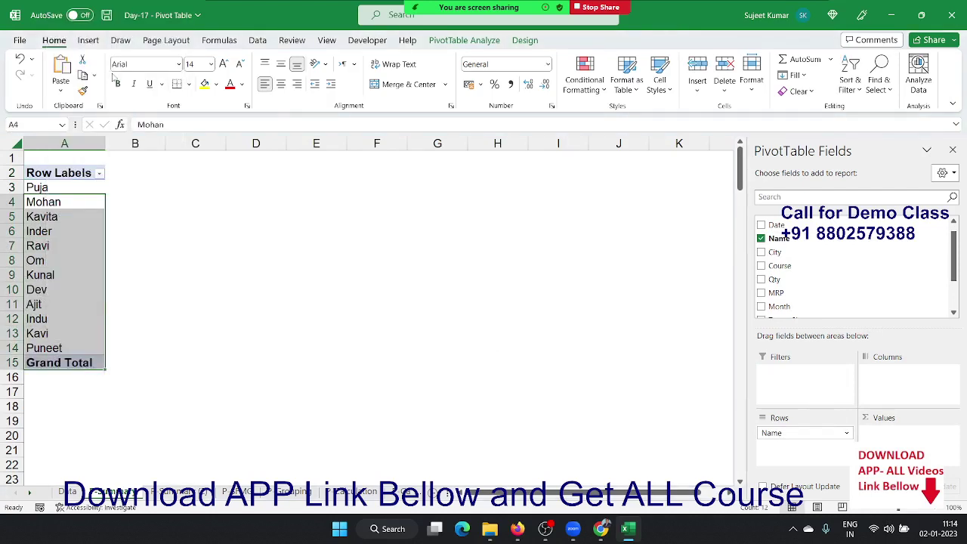
pyautogui.click(85, 201)
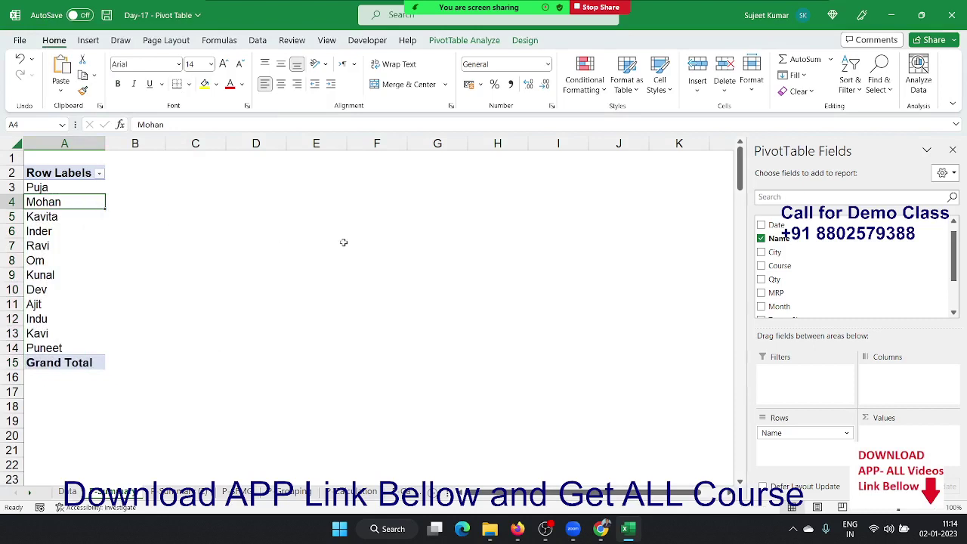
pyautogui.scroll(-1, 798, 281)
pyautogui.moveTo(785, 269); pyautogui.dragTo(944, 464)
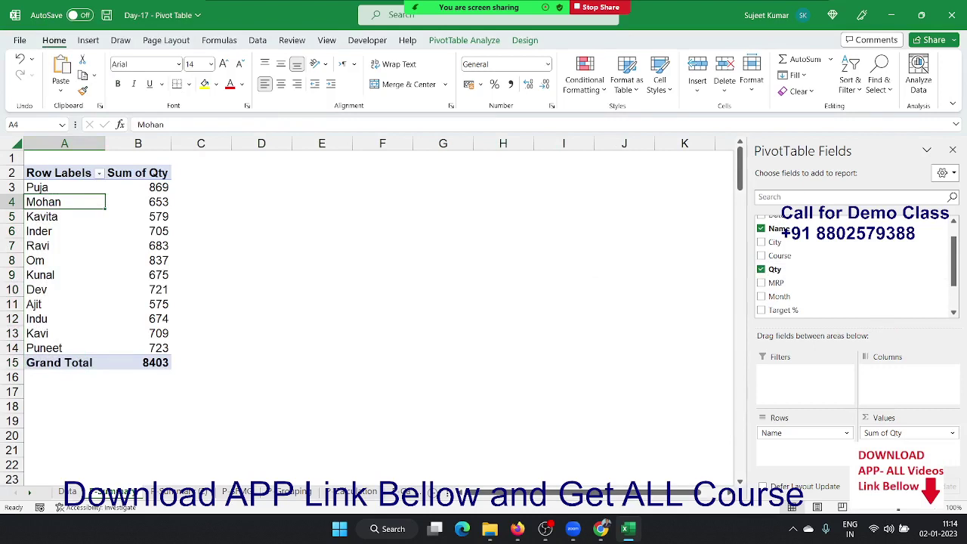
pyautogui.click(55, 172)
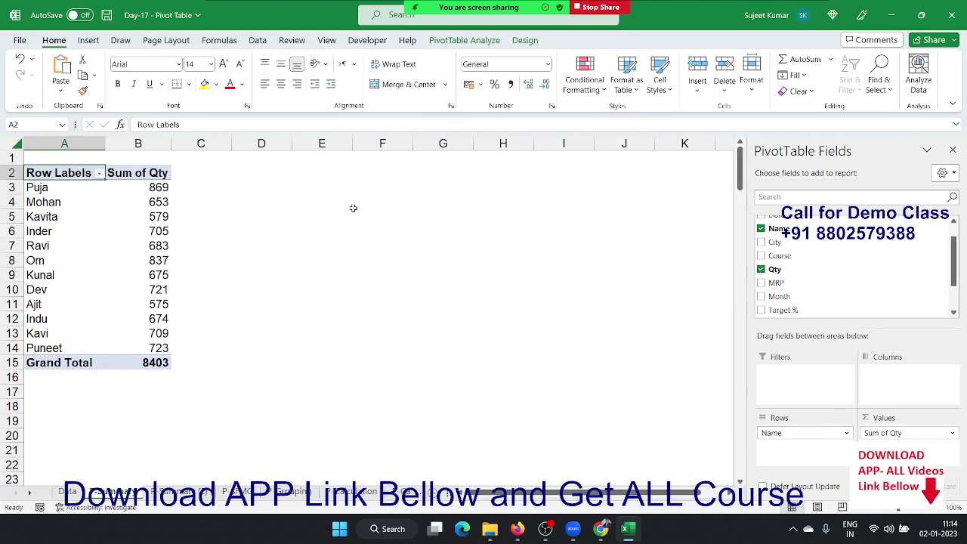
pyautogui.write('Name')
pyautogui.press('Return')
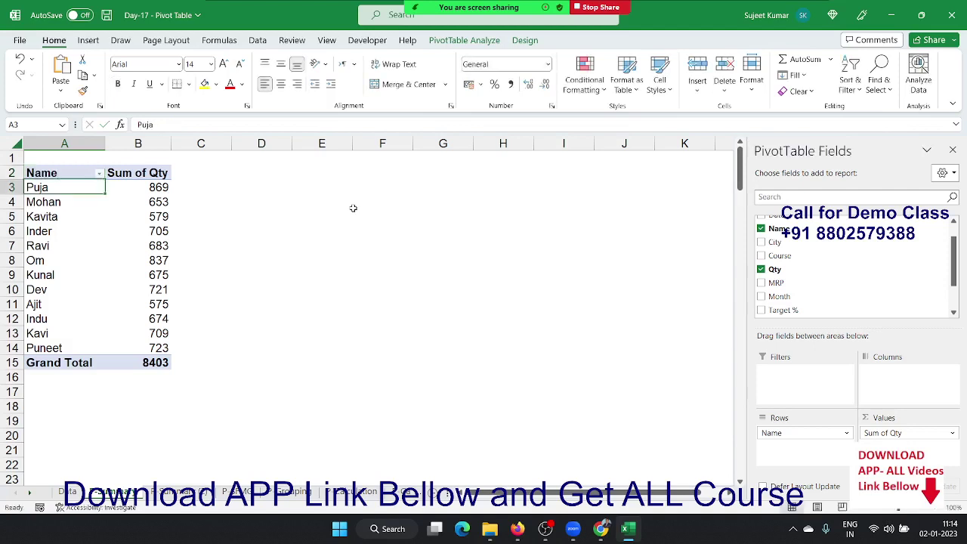
pyautogui.click(160, 171)
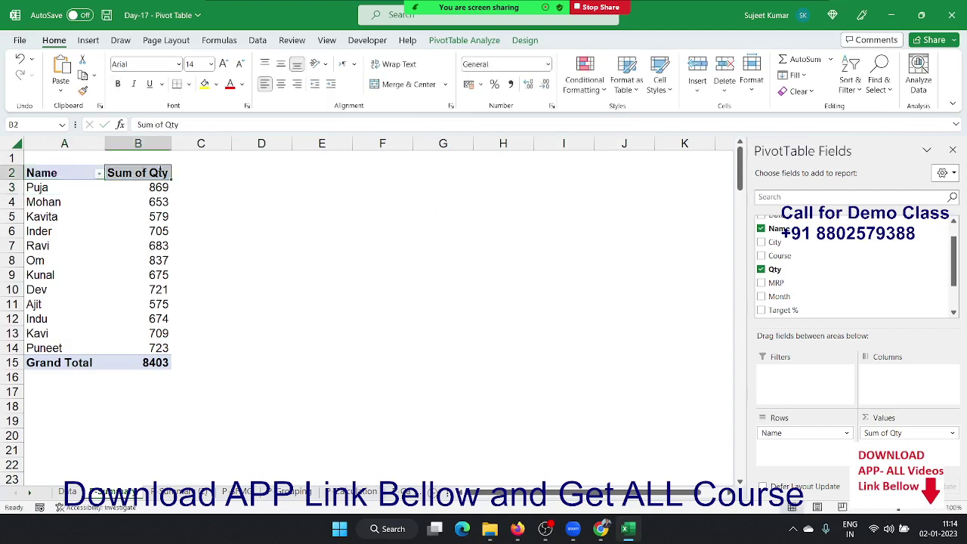
pyautogui.write('Total')
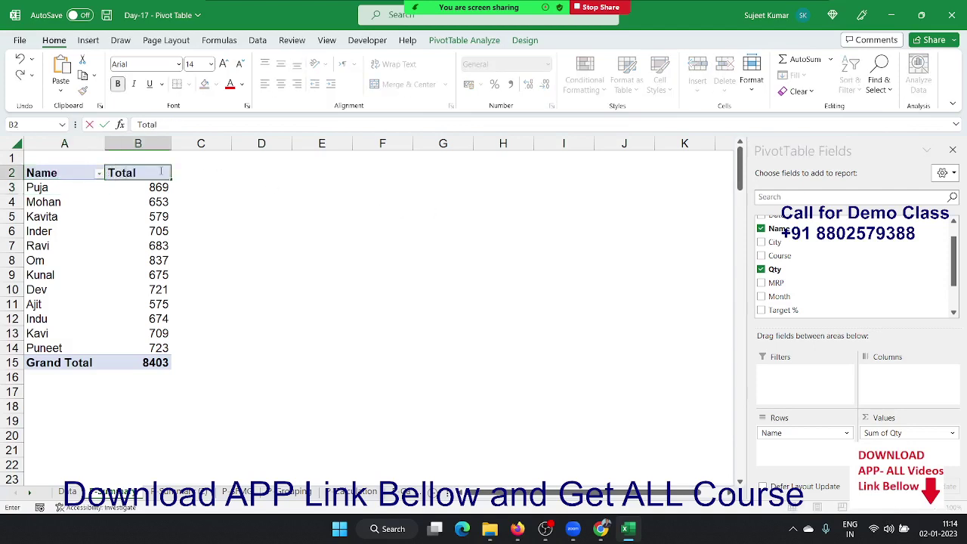
pyautogui.write(' Sales')
pyautogui.press('Return')
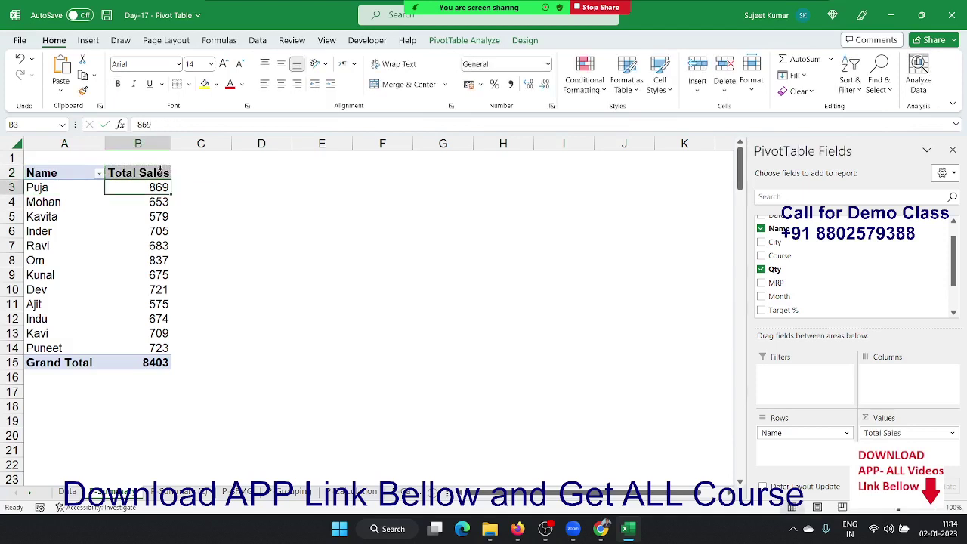
pyautogui.moveTo(45, 190); pyautogui.dragTo(35, 309)
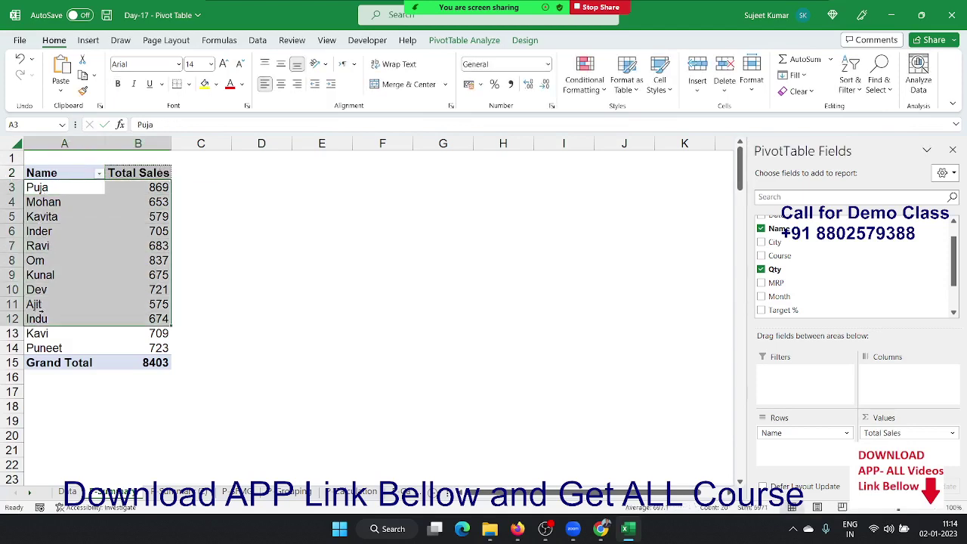
pyautogui.click(159, 219)
pyautogui.press('Delete')
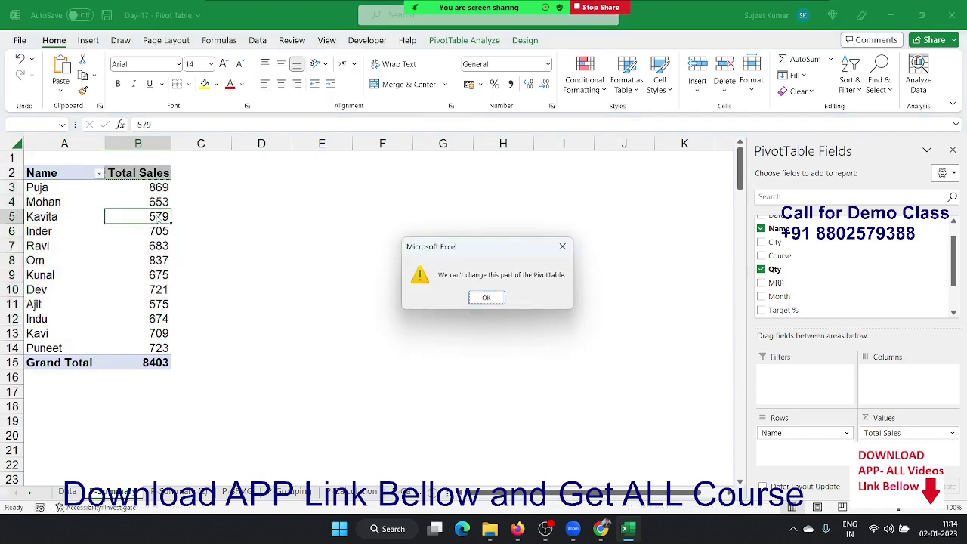
pyautogui.press('Return')
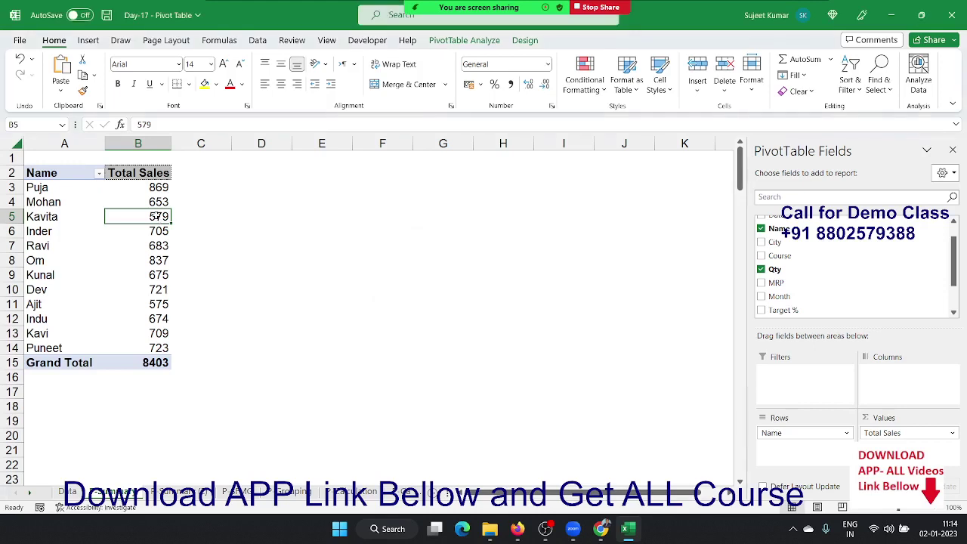
pyautogui.moveTo(76, 170)
pyautogui.mouseDown()
pyautogui.moveTo(157, 246)
pyautogui.moveTo(165, 355)
pyautogui.mouseUp()
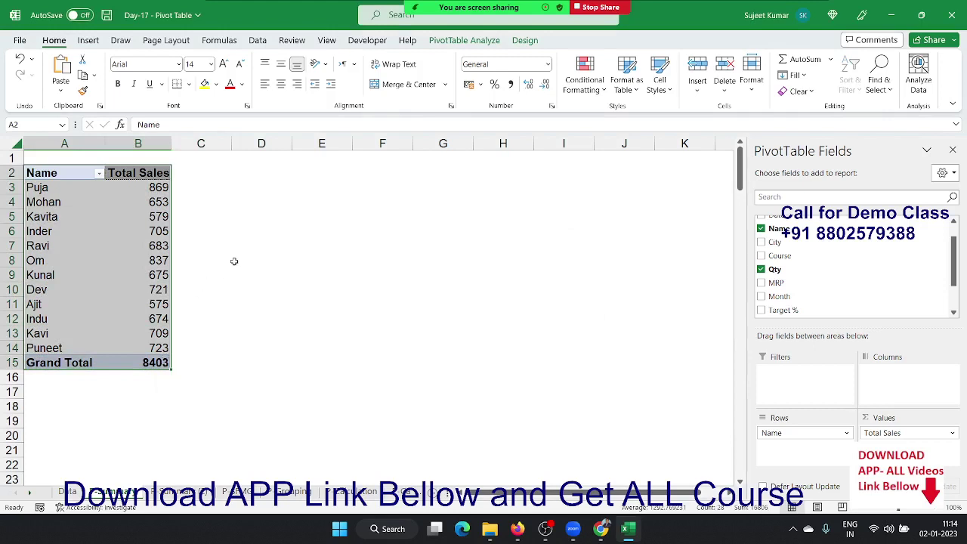
# Apply All Borders to the pivot table and a Medium style with black header and total rows
pyautogui.click(188, 84)
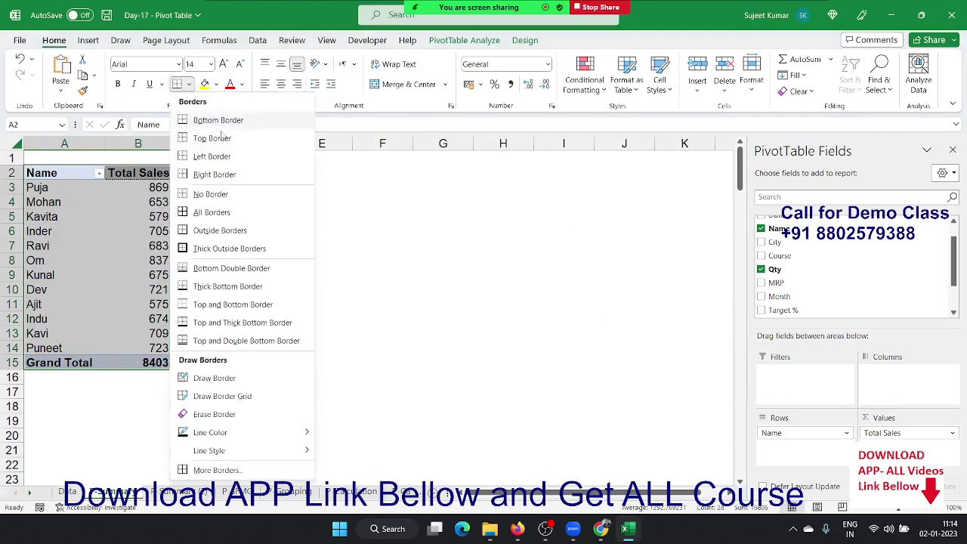
pyautogui.click(193, 212)
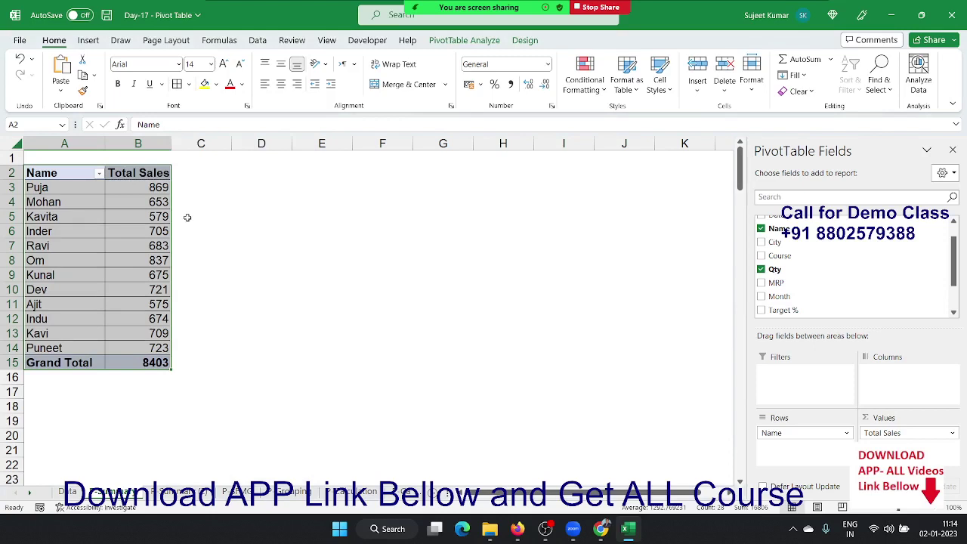
pyautogui.click(525, 40)
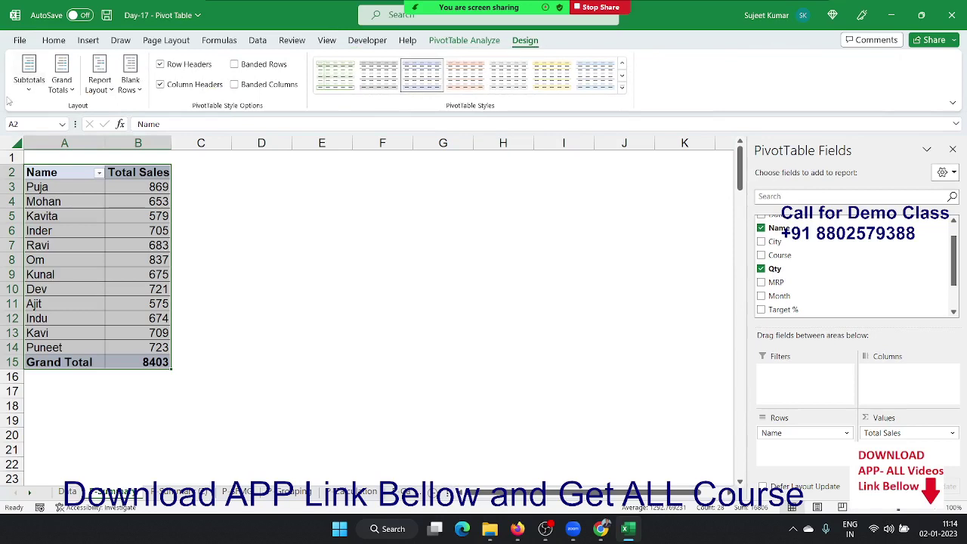
pyautogui.click(98, 89)
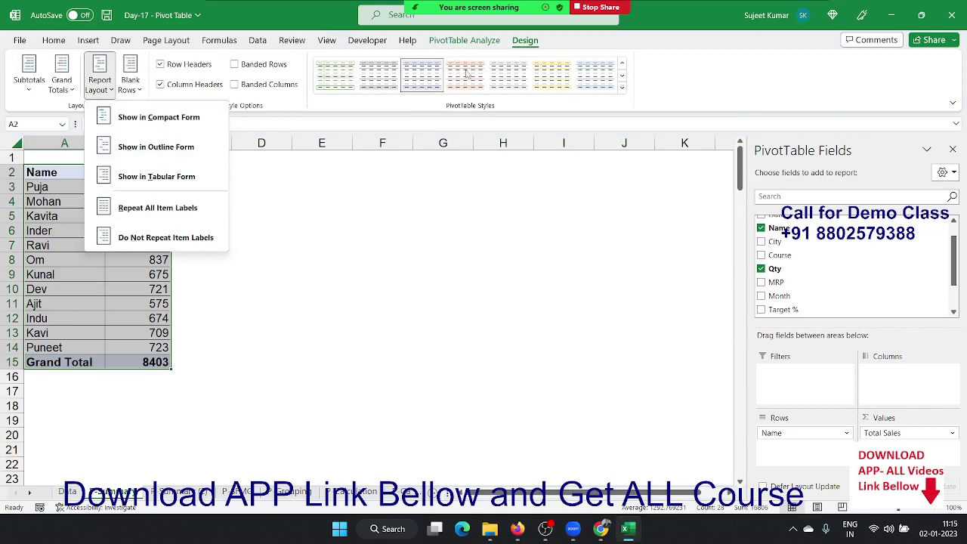
pyautogui.click(621, 87)
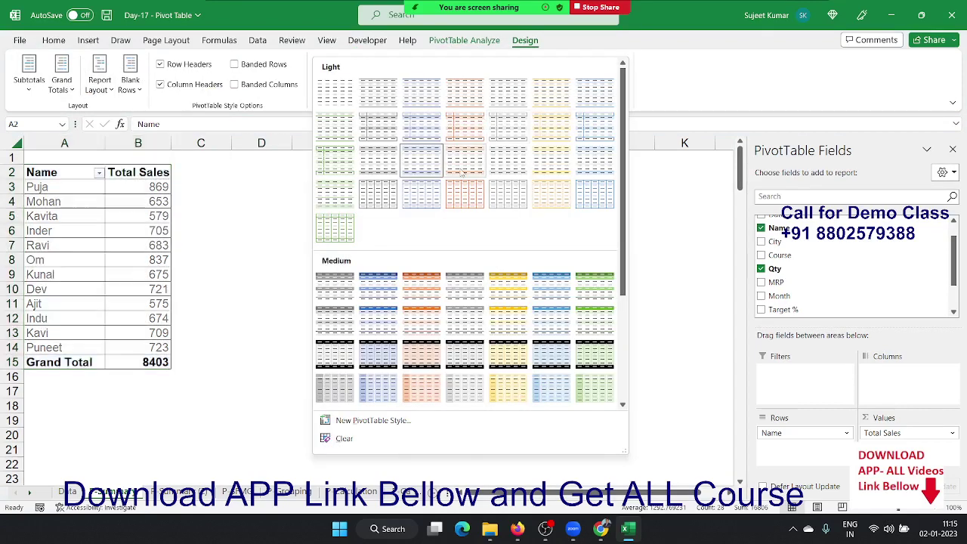
pyautogui.click(418, 342)
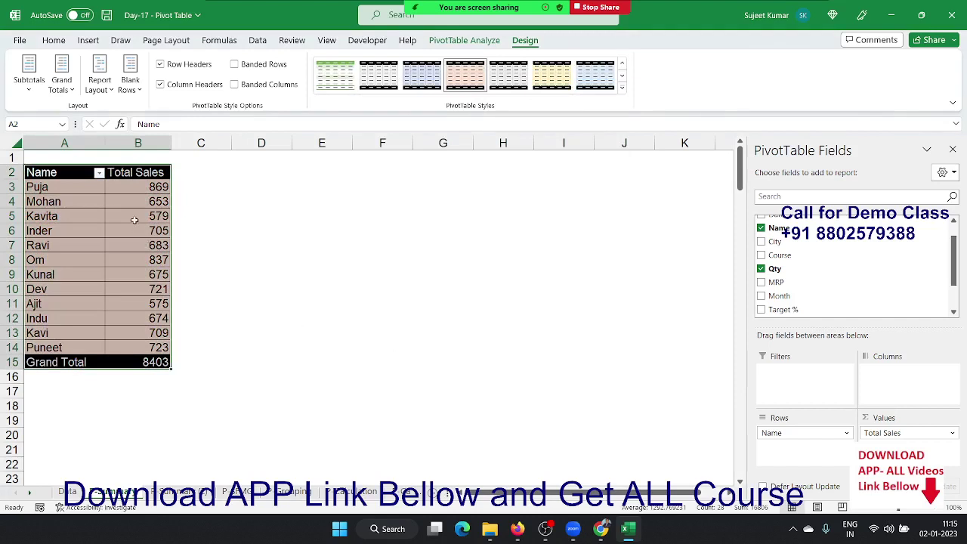
# Insert a clustered column PivotChart of Total Sales by name beside the table, styled dark
pyautogui.click(88, 40)
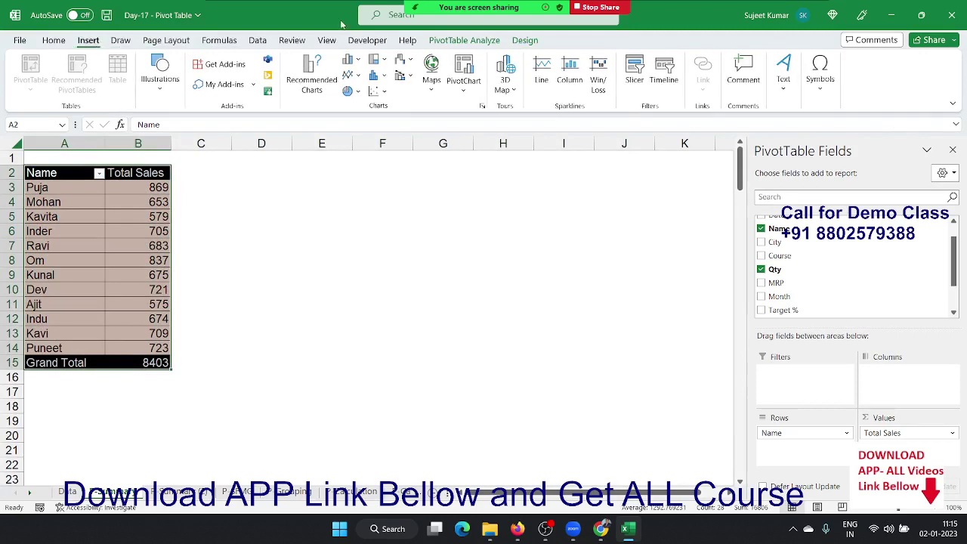
pyautogui.click(351, 61)
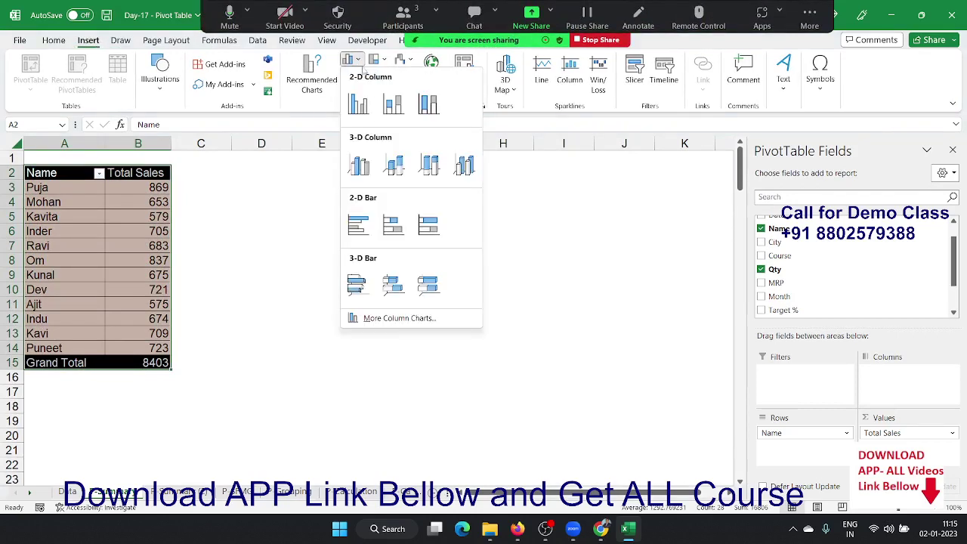
pyautogui.click(358, 97)
pyautogui.moveTo(343, 227); pyautogui.dragTo(305, 181)
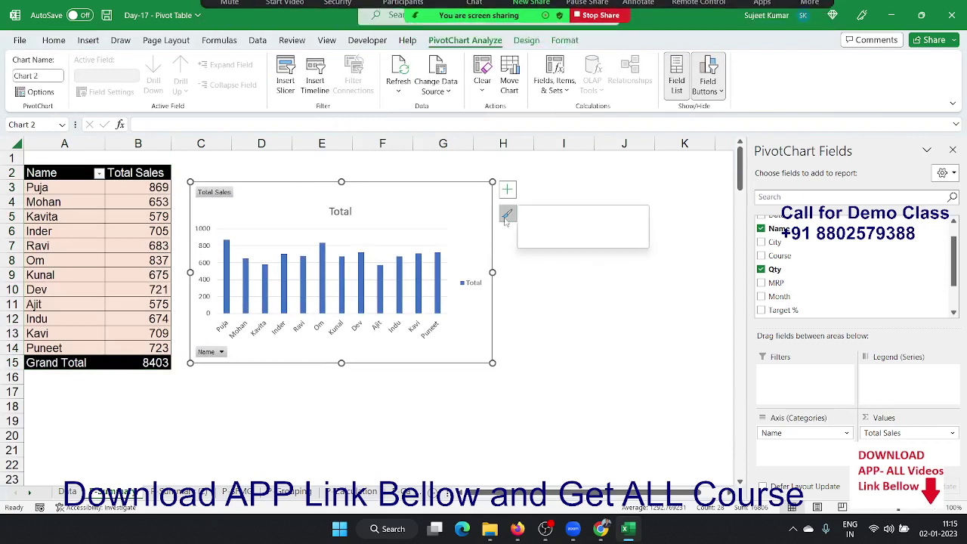
pyautogui.click(506, 217)
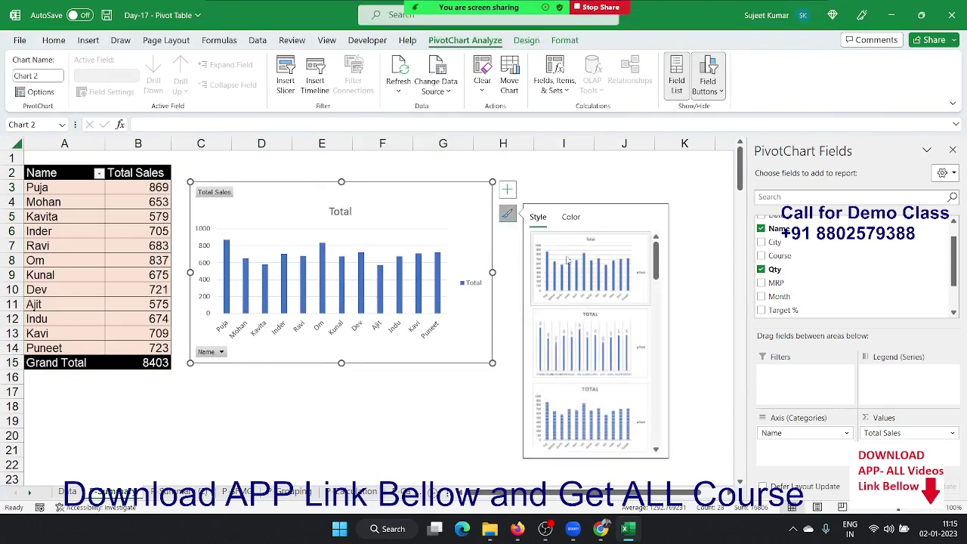
pyautogui.scroll(-3, 617, 414)
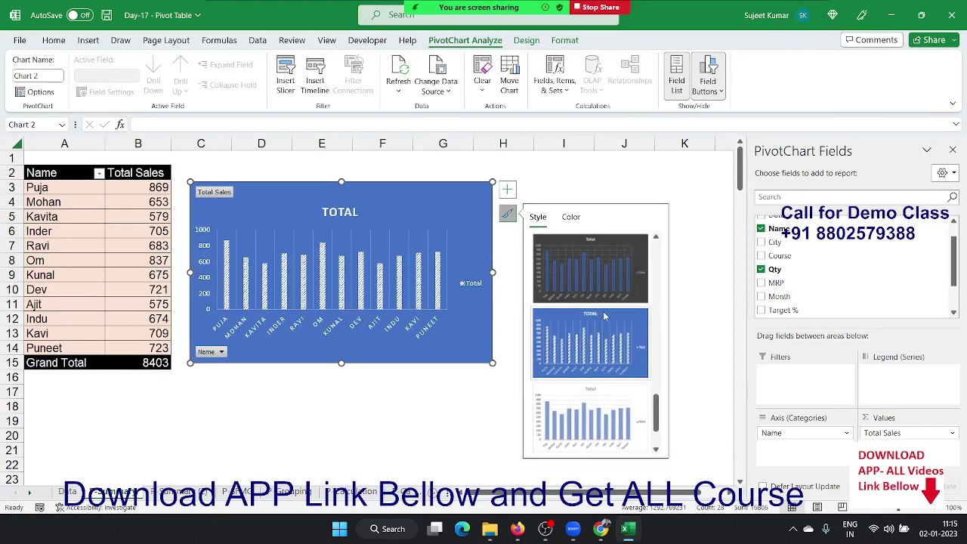
pyautogui.click(608, 300)
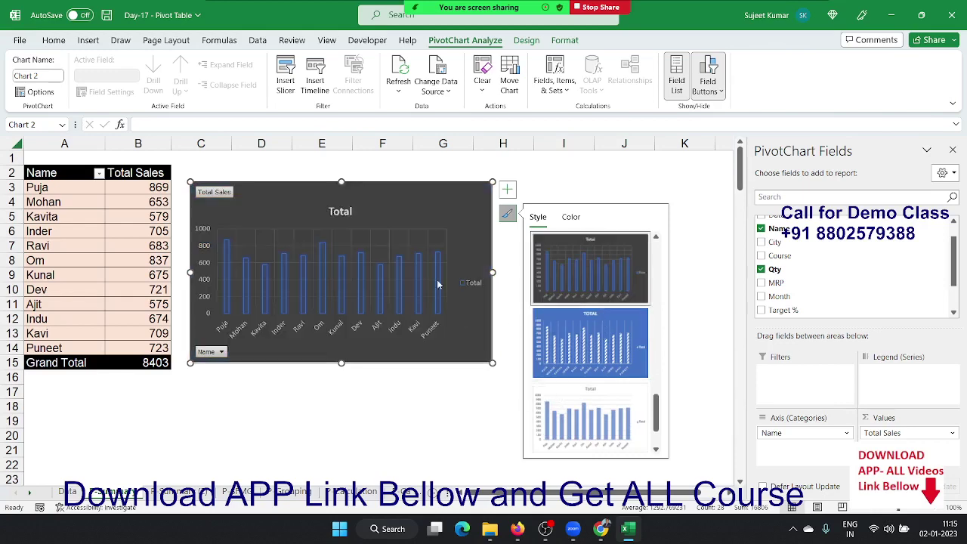
pyautogui.moveTo(269, 202); pyautogui.dragTo(254, 199)
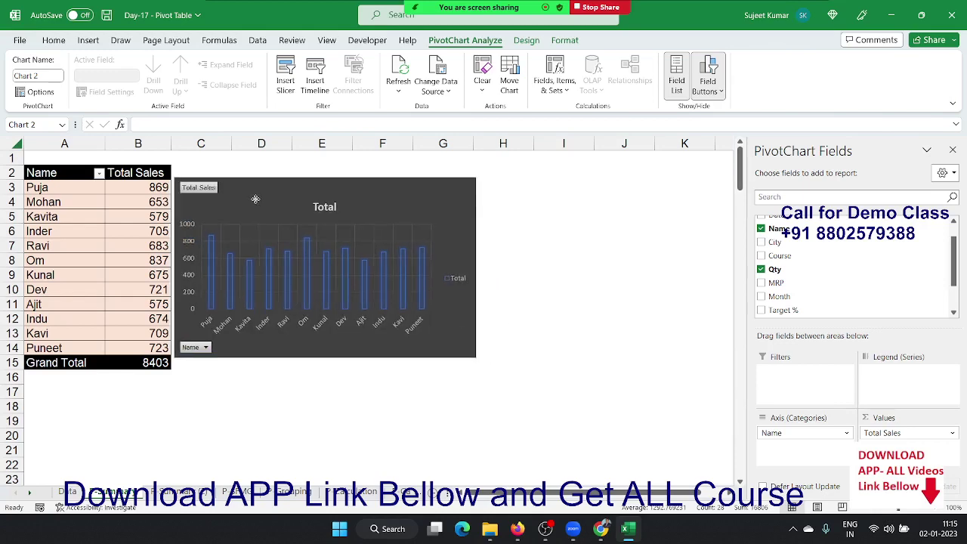
# Copy the P Summary sheet into a new workbook Book1 with Move or Copy, then minimize Book1
pyautogui.click(287, 425)
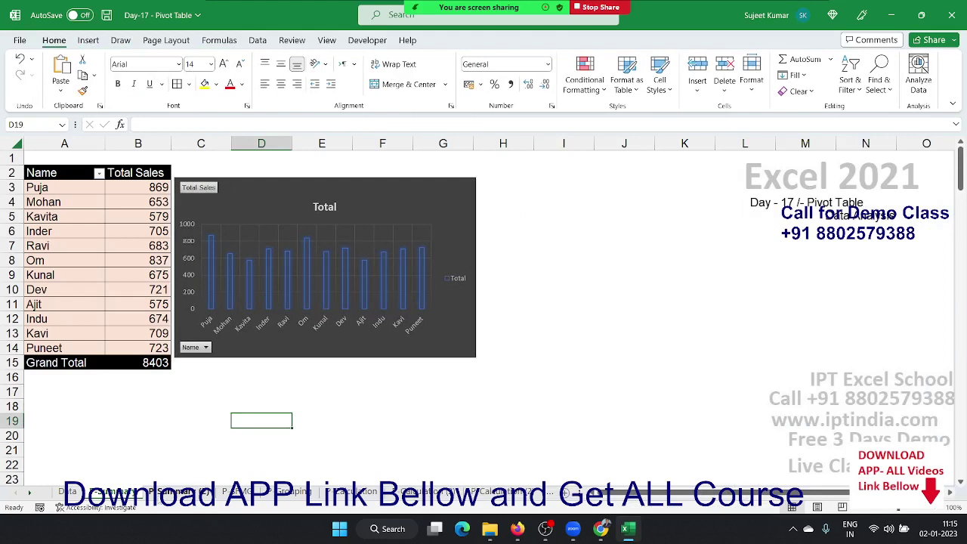
pyautogui.rightClick(115, 492)
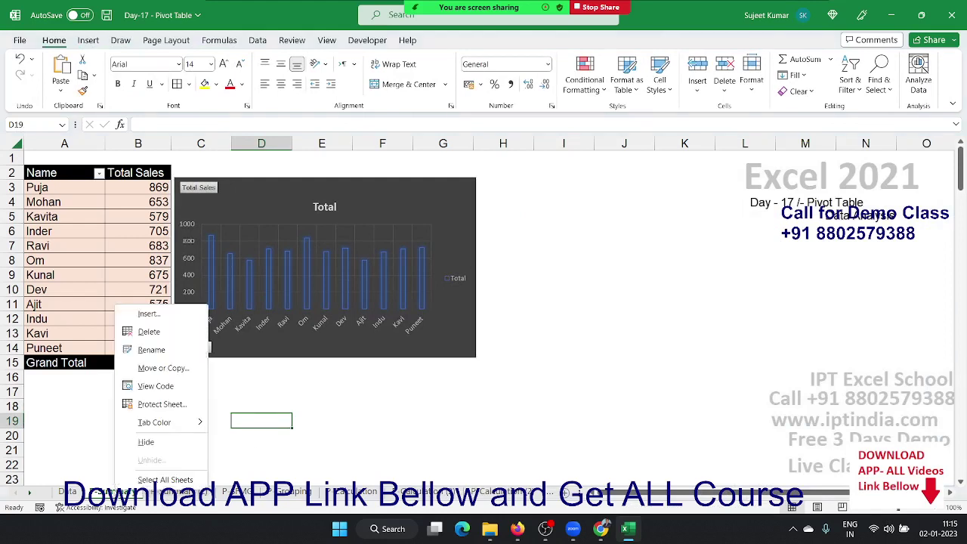
pyautogui.click(153, 368)
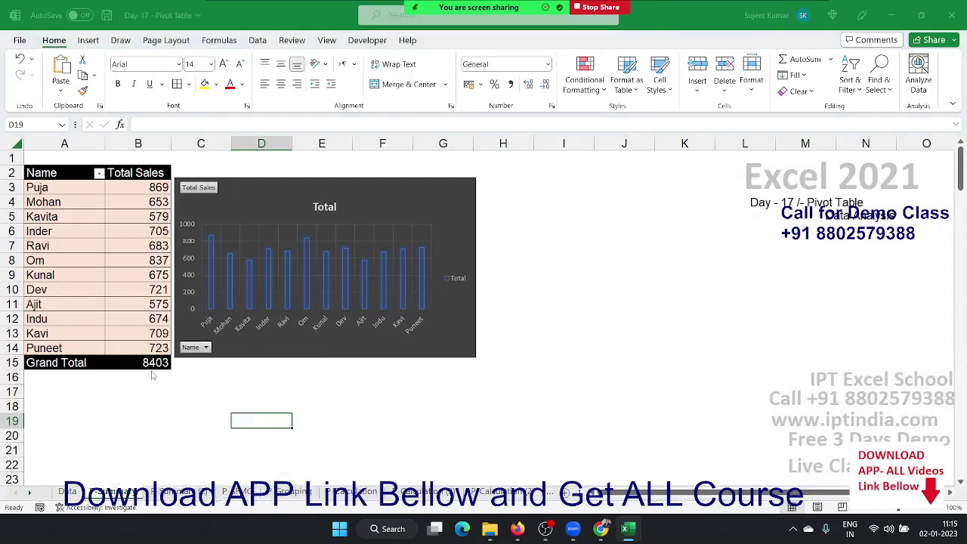
pyautogui.click(63, 440)
pyautogui.click(107, 344)
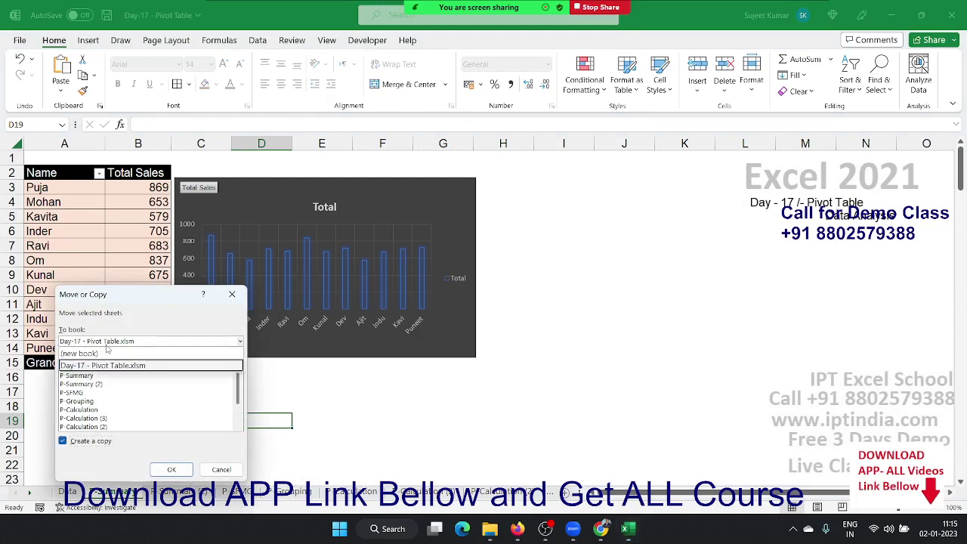
pyautogui.click(108, 351)
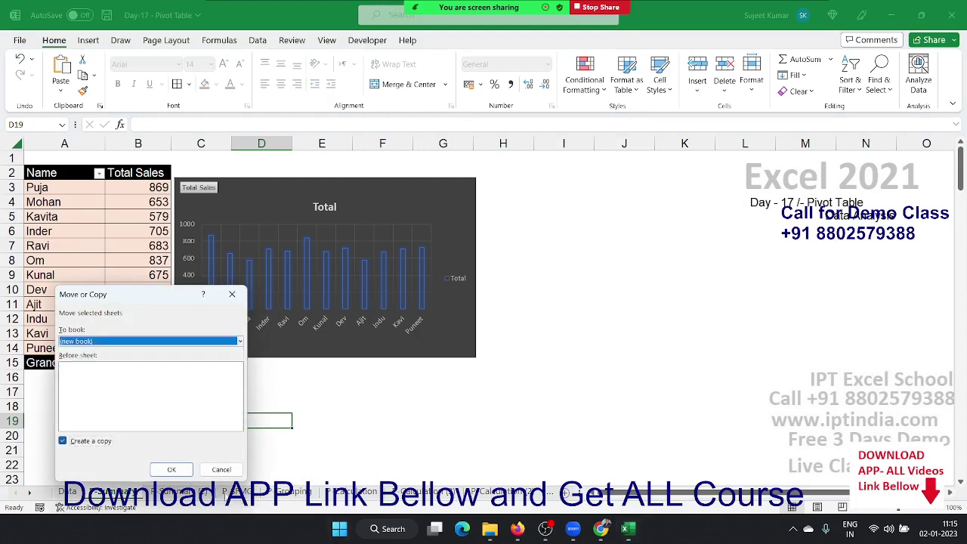
pyautogui.click(185, 469)
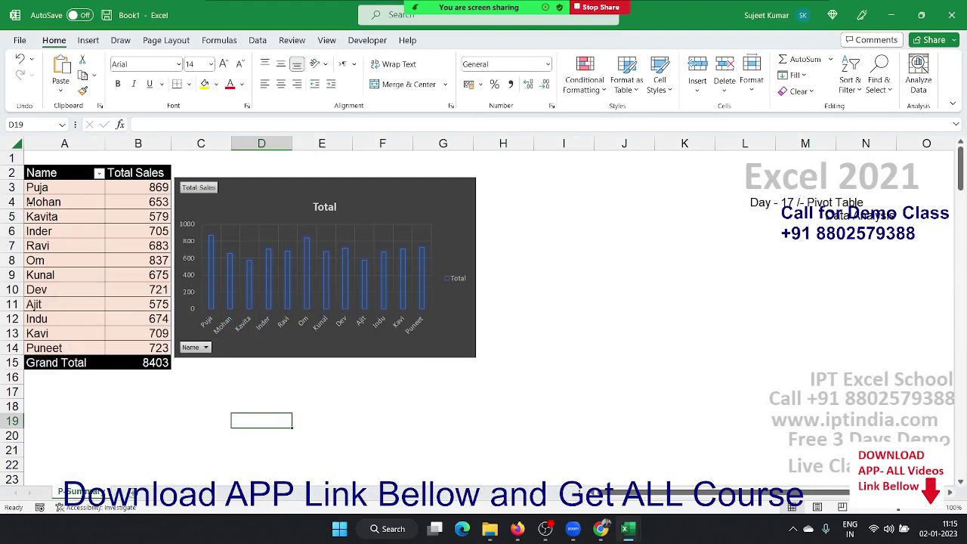
pyautogui.moveTo(53, 158)
pyautogui.mouseDown()
pyautogui.moveTo(733, 344)
pyautogui.moveTo(737, 422)
pyautogui.mouseUp()
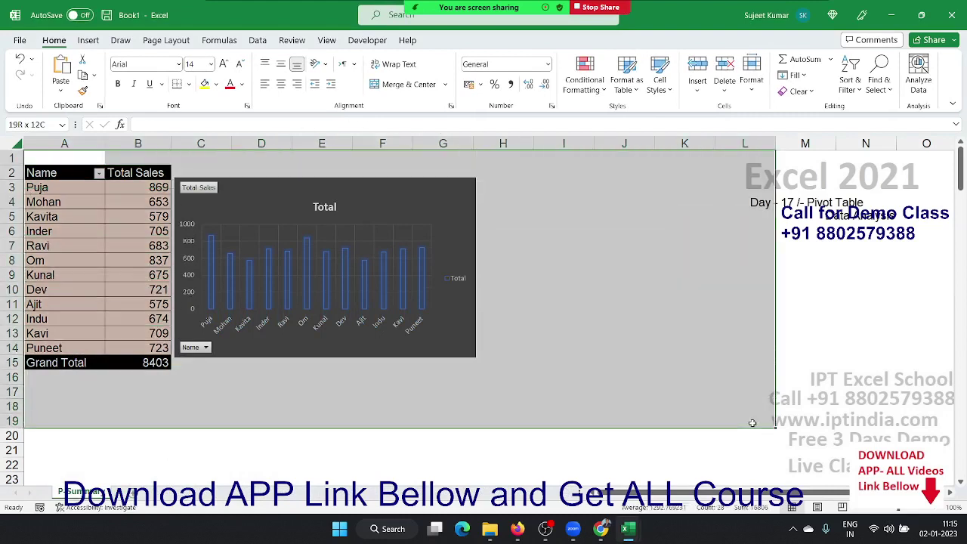
pyautogui.click(892, 15)
# Delete the old grouped pivot table from its sheet
pyautogui.click(149, 447)
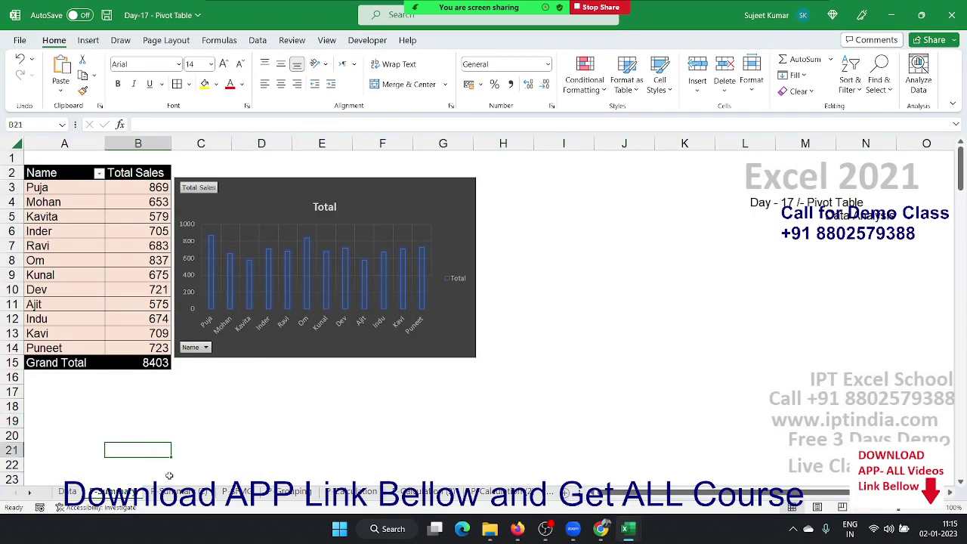
pyautogui.click(182, 492)
pyautogui.click(68, 491)
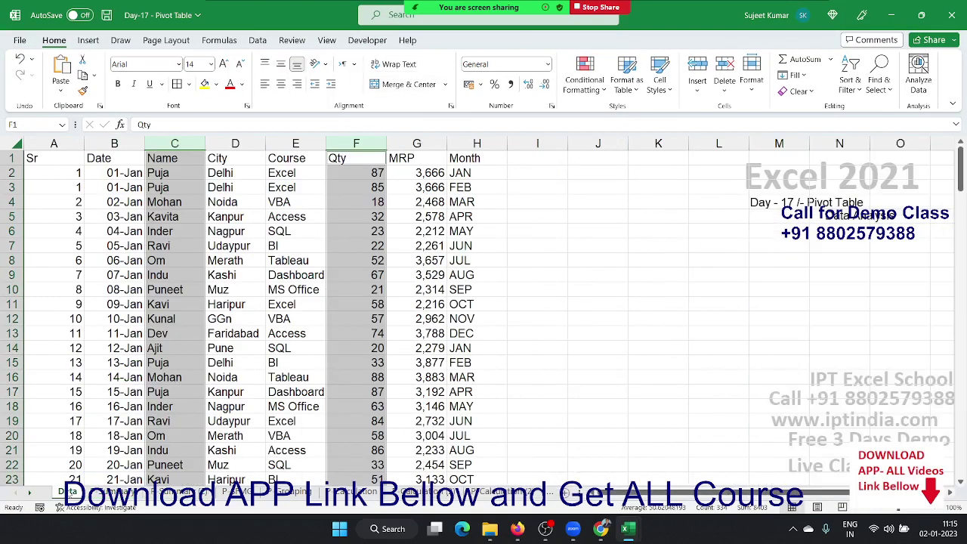
pyautogui.click(157, 333)
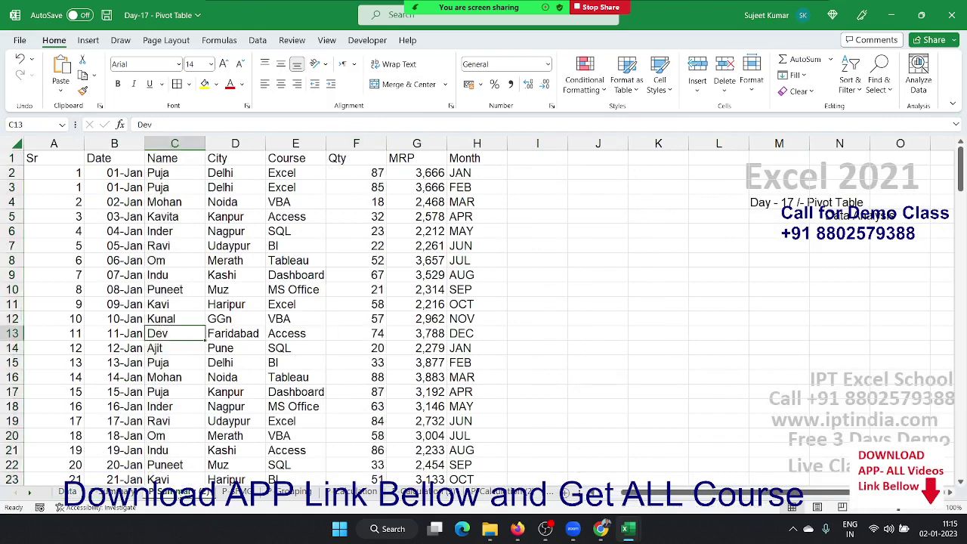
pyautogui.click(291, 492)
pyautogui.click(47, 158)
pyautogui.click(18, 144)
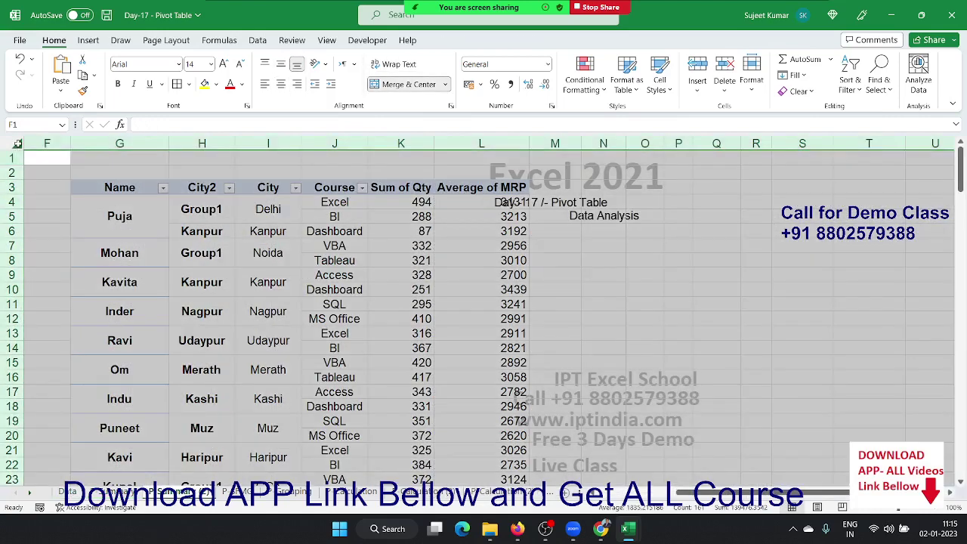
pyautogui.press('Delete')
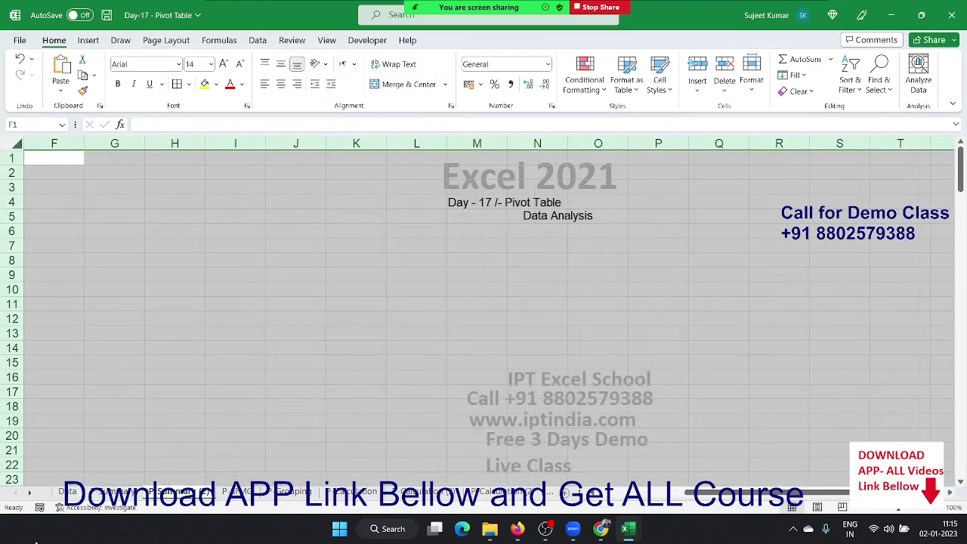
# Insert a new PivotTable from the Data records at cell F1 of the P Summary (2) sheet
pyautogui.click(69, 492)
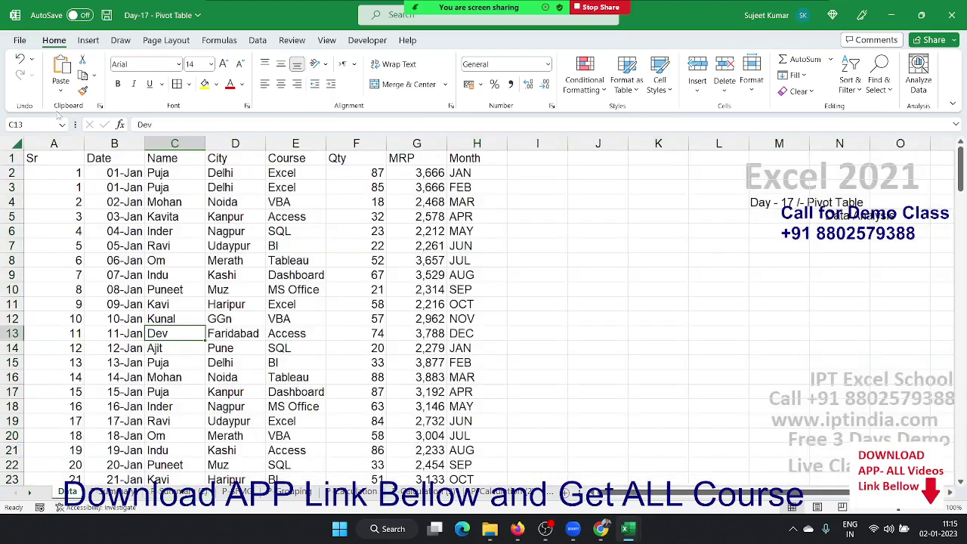
pyautogui.click(87, 40)
pyautogui.click(30, 72)
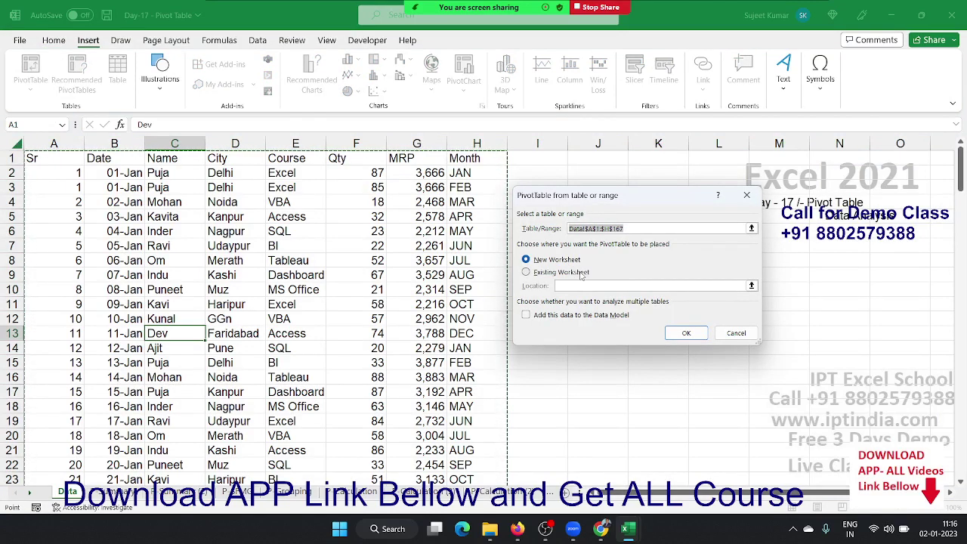
pyautogui.click(581, 273)
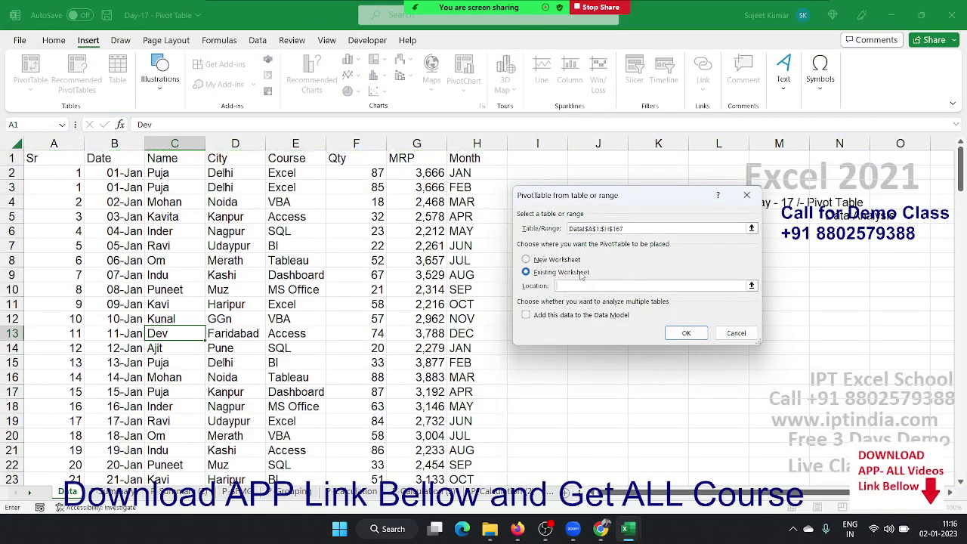
pyautogui.click(175, 491)
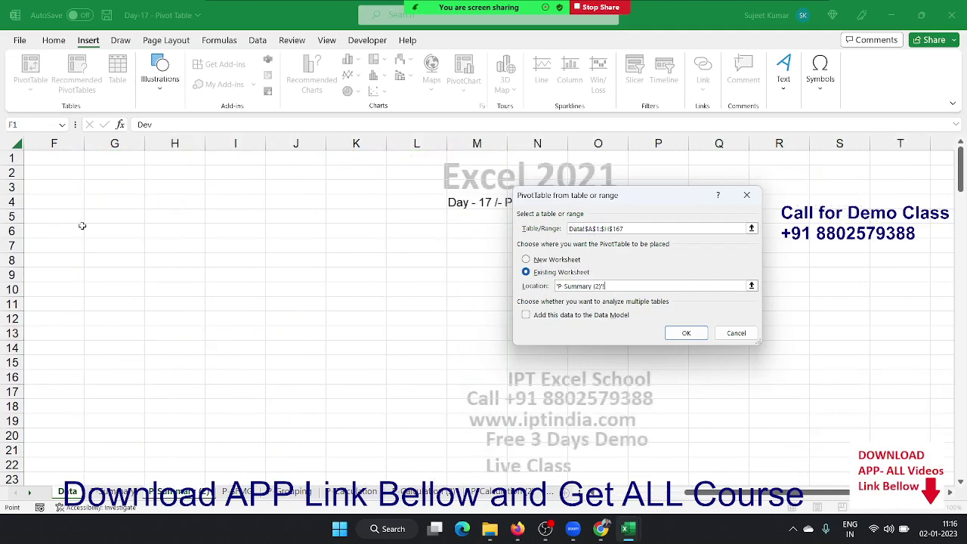
pyautogui.click(58, 158)
pyautogui.click(693, 334)
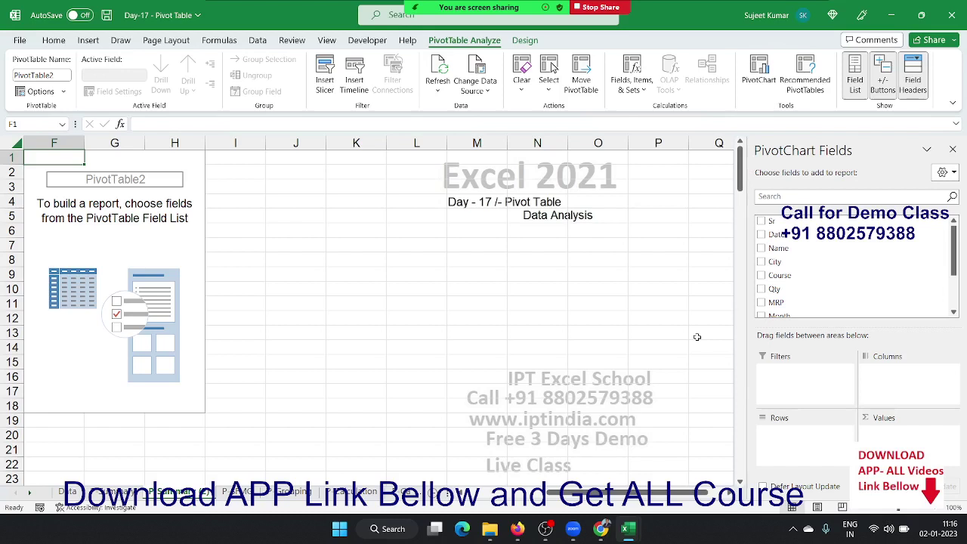
# Add Name to Rows and Sum of Qty to Values, trying then removing City and Month
pyautogui.moveTo(824, 249)
pyautogui.mouseDown()
pyautogui.moveTo(845, 272)
pyautogui.moveTo(830, 435)
pyautogui.mouseUp()
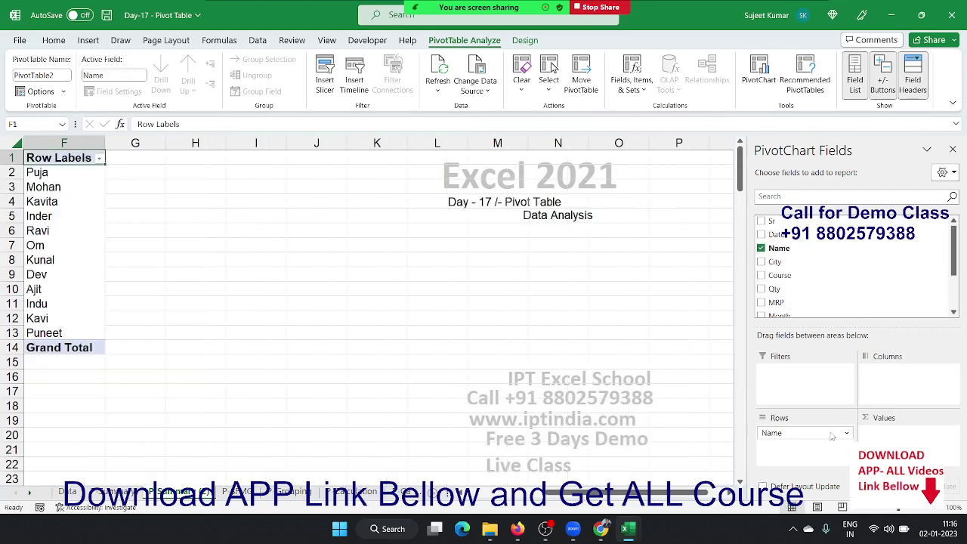
pyautogui.moveTo(823, 262)
pyautogui.mouseDown()
pyautogui.moveTo(837, 458)
pyautogui.moveTo(825, 448)
pyautogui.mouseUp()
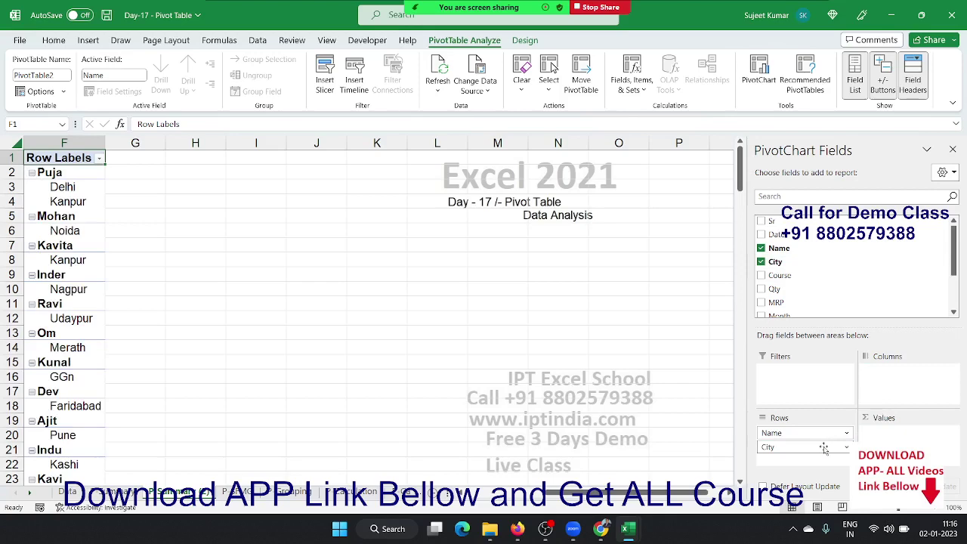
pyautogui.moveTo(793, 289); pyautogui.dragTo(916, 437)
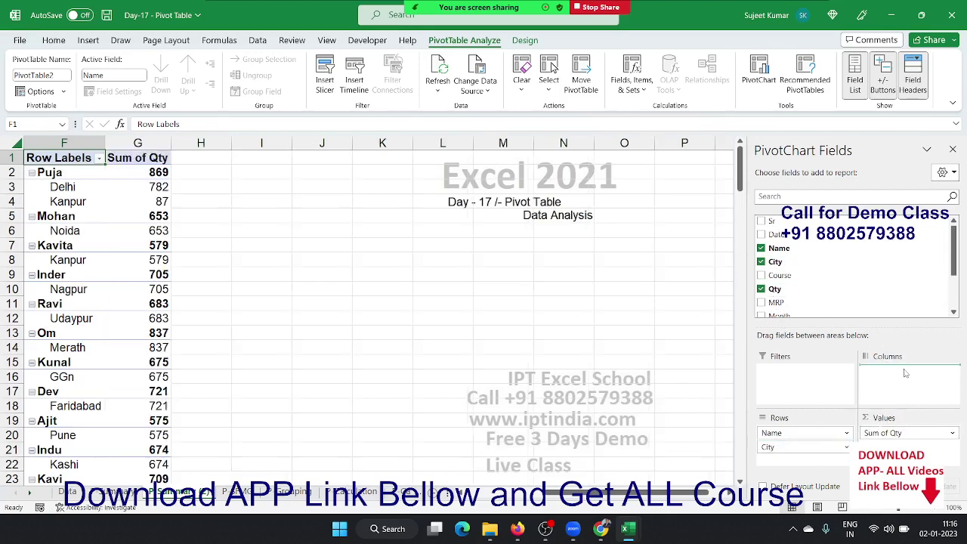
pyautogui.moveTo(905, 373); pyautogui.dragTo(904, 371)
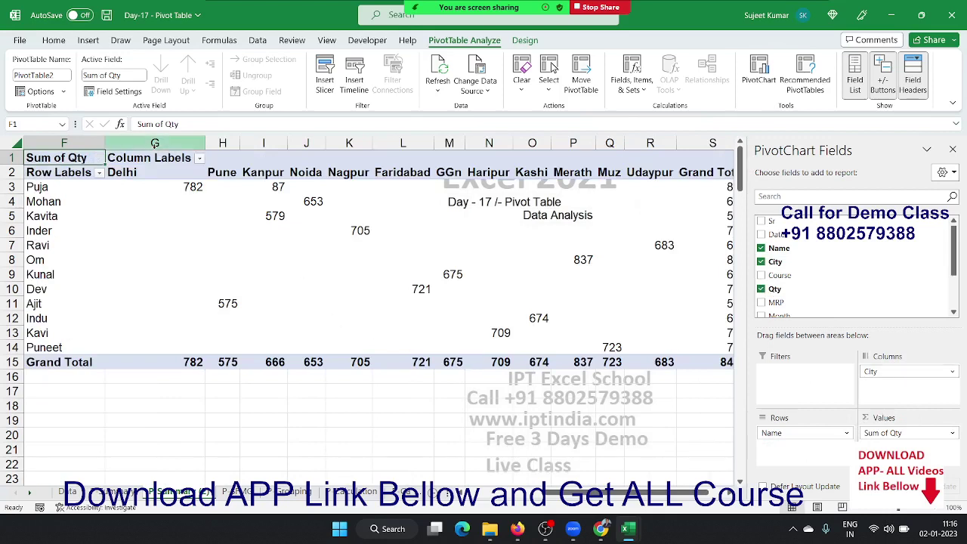
pyautogui.moveTo(905, 371); pyautogui.dragTo(882, 280)
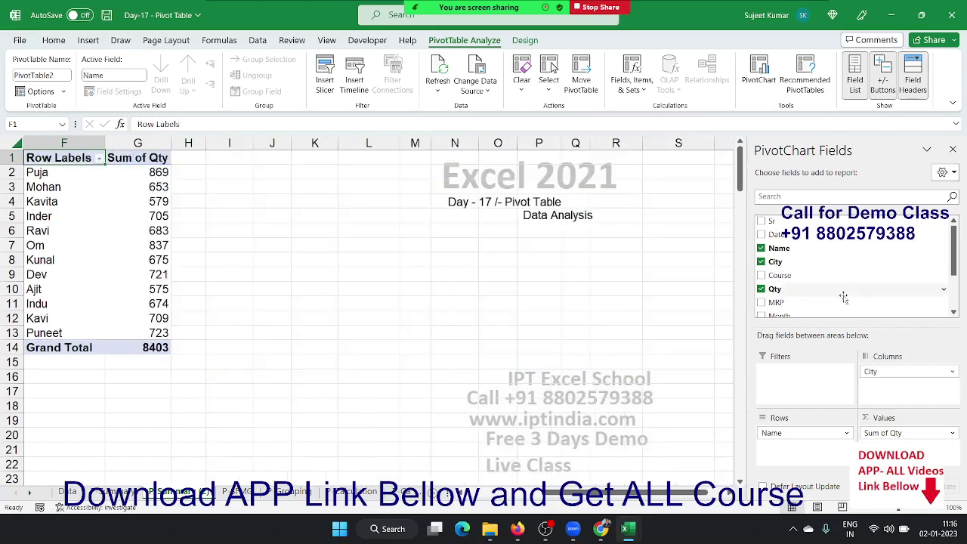
pyautogui.moveTo(790, 317); pyautogui.dragTo(901, 377)
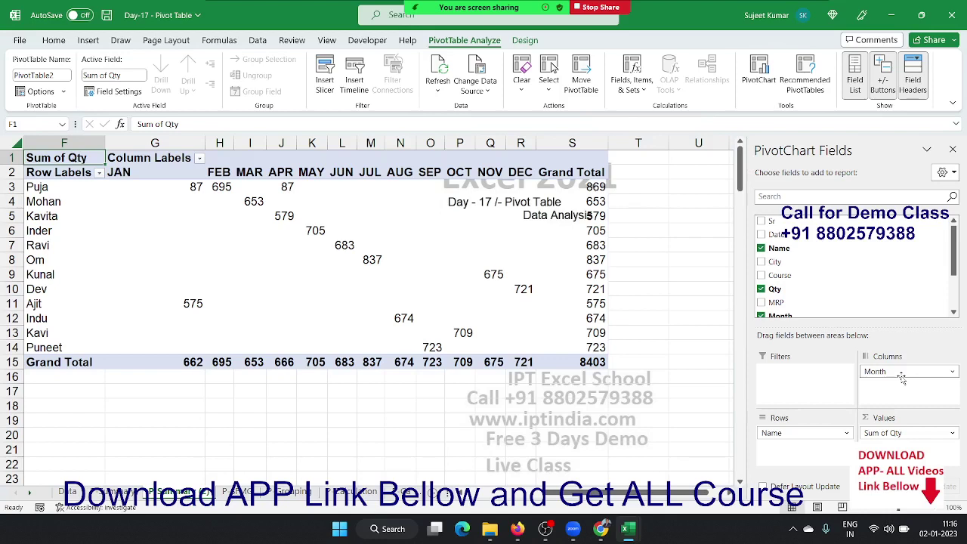
pyautogui.moveTo(901, 378); pyautogui.dragTo(802, 283)
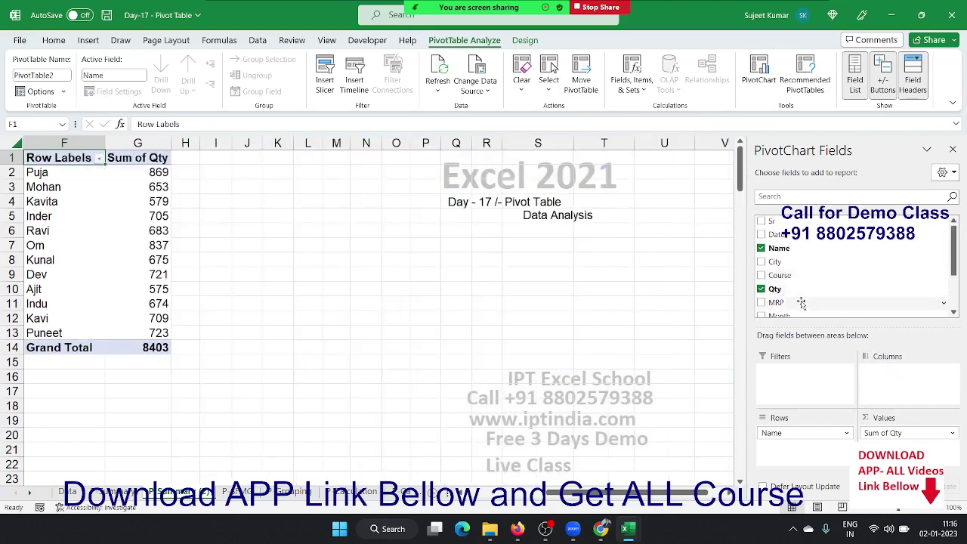
# Nest Course under Name in the pivot Rows
pyautogui.scroll(-2, 797, 291)
pyautogui.scroll(1, 800, 279)
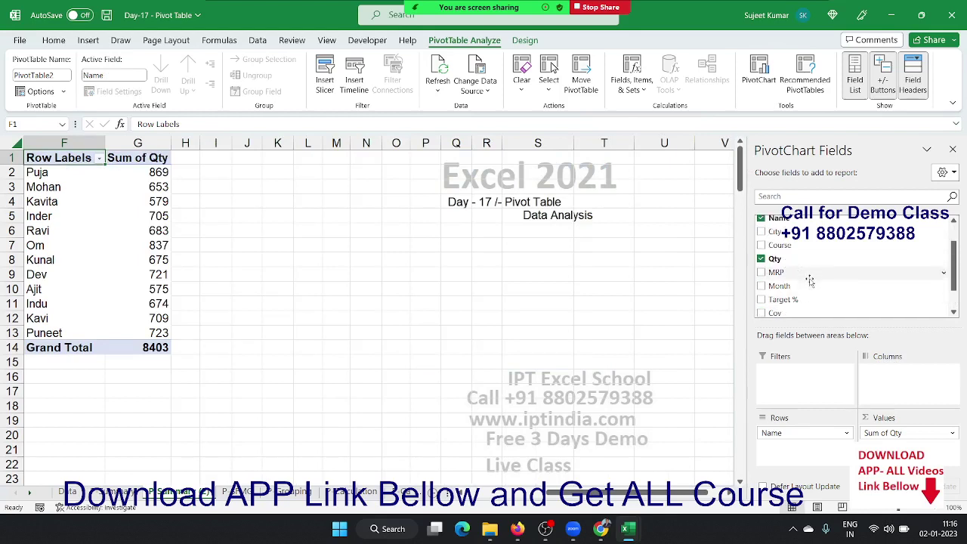
pyautogui.scroll(1, 800, 279)
pyautogui.moveTo(789, 235)
pyautogui.mouseDown()
pyautogui.moveTo(926, 377)
pyautogui.moveTo(910, 376)
pyautogui.moveTo(820, 451)
pyautogui.mouseUp()
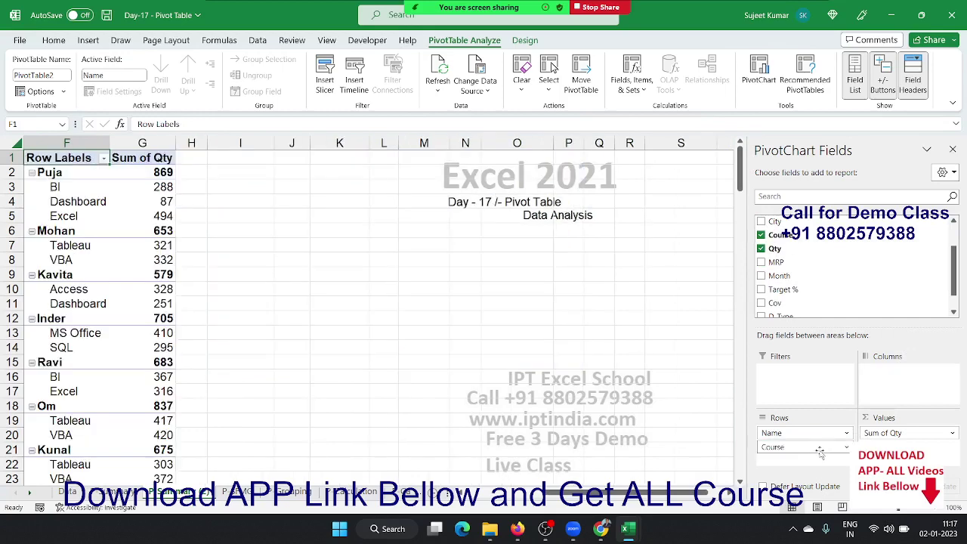
# Move Course to Columns and set PivotTable Options to show 0 in empty cells
pyautogui.moveTo(819, 451); pyautogui.dragTo(887, 388)
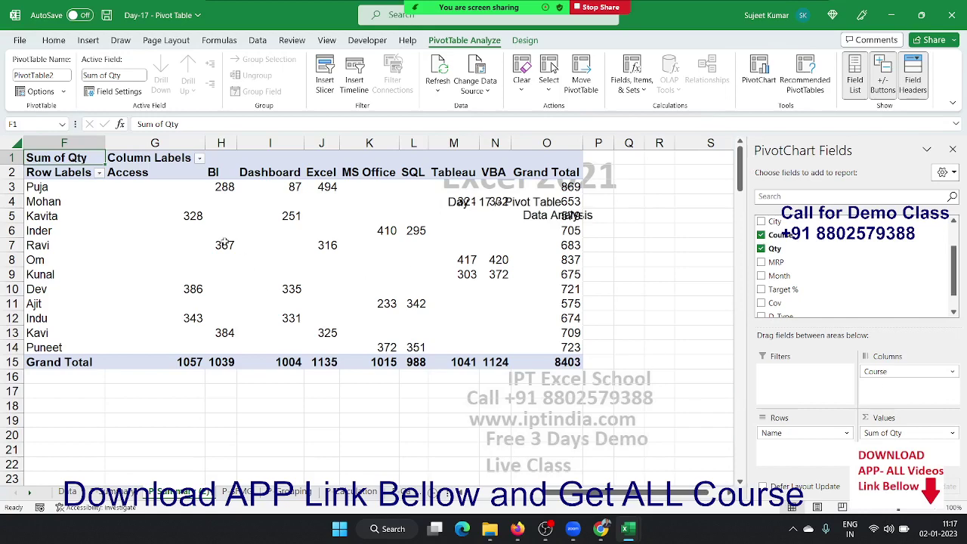
pyautogui.rightClick(288, 248)
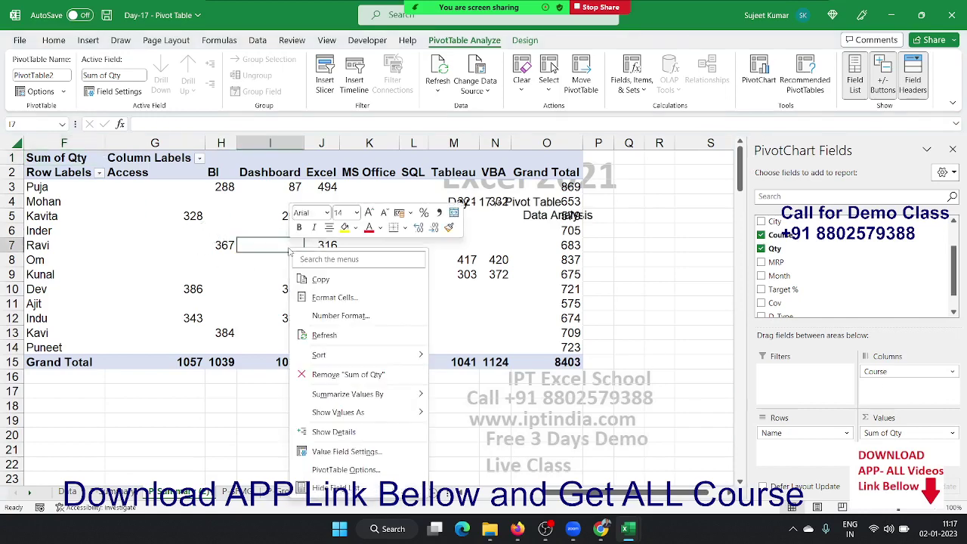
pyautogui.click(355, 470)
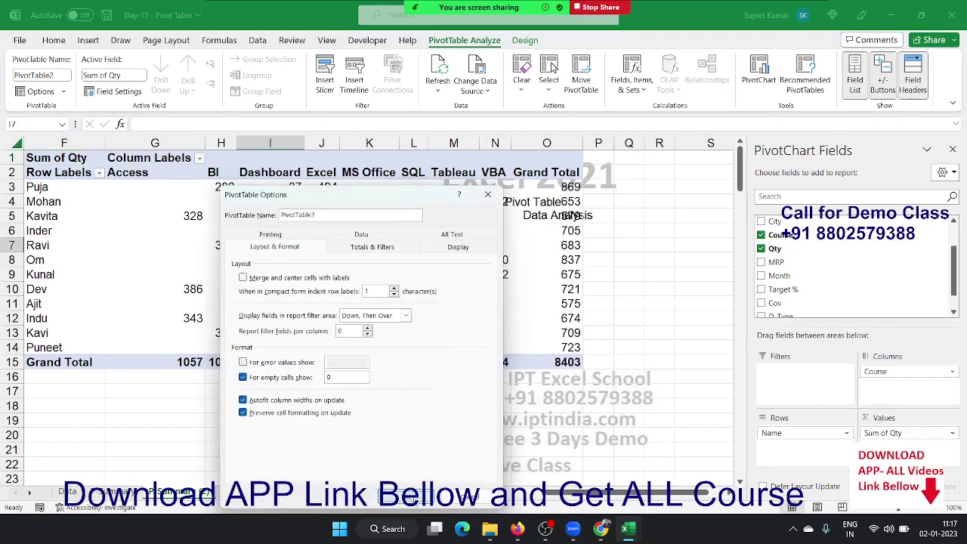
pyautogui.click(415, 496)
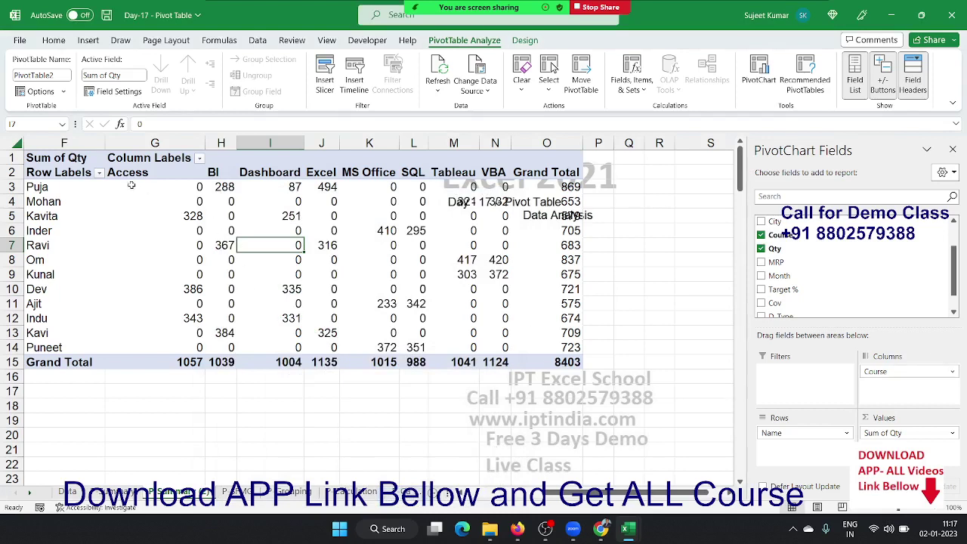
pyautogui.moveTo(125, 175); pyautogui.dragTo(497, 173)
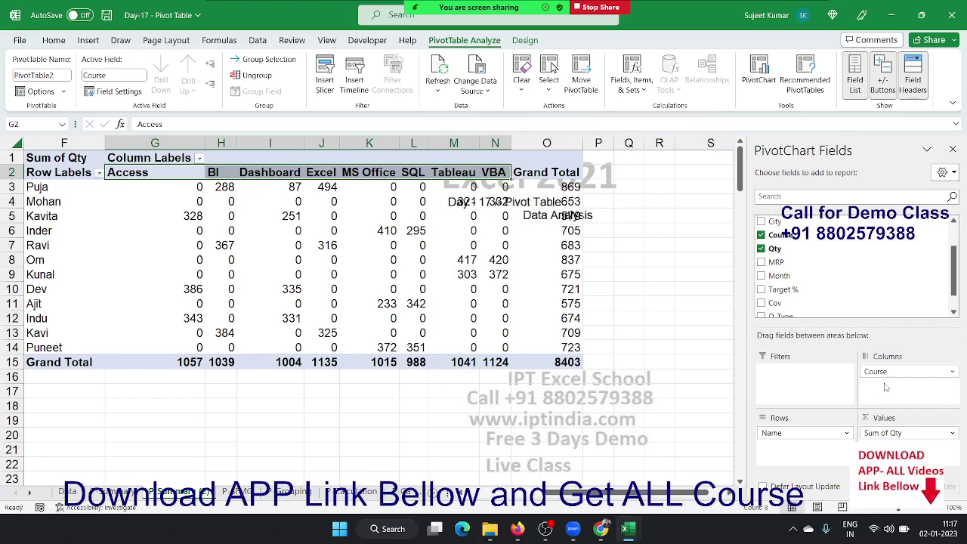
# Move Course back into the pivot rows so each name lists its courses
pyautogui.moveTo(876, 370)
pyautogui.mouseDown()
pyautogui.moveTo(848, 453)
pyautogui.moveTo(830, 445)
pyautogui.mouseUp()
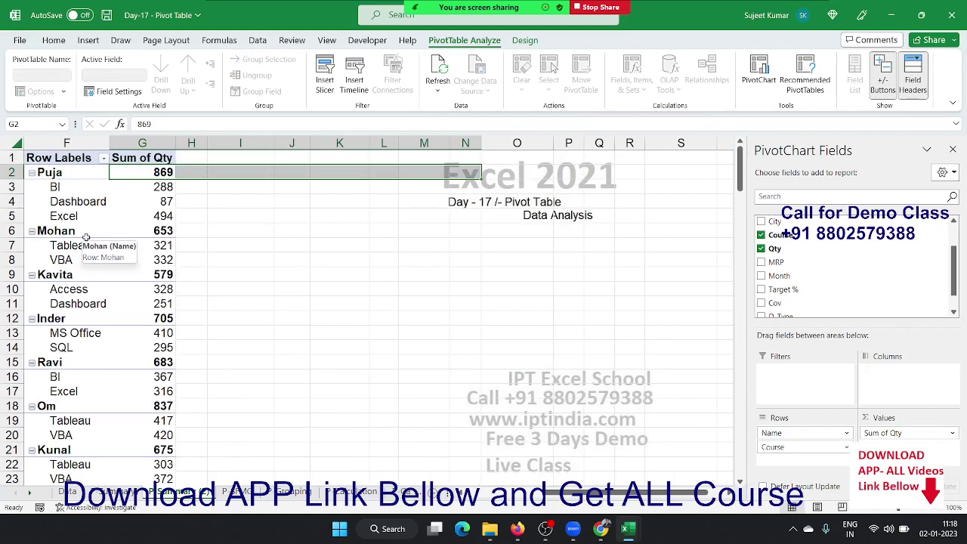
pyautogui.click(68, 143)
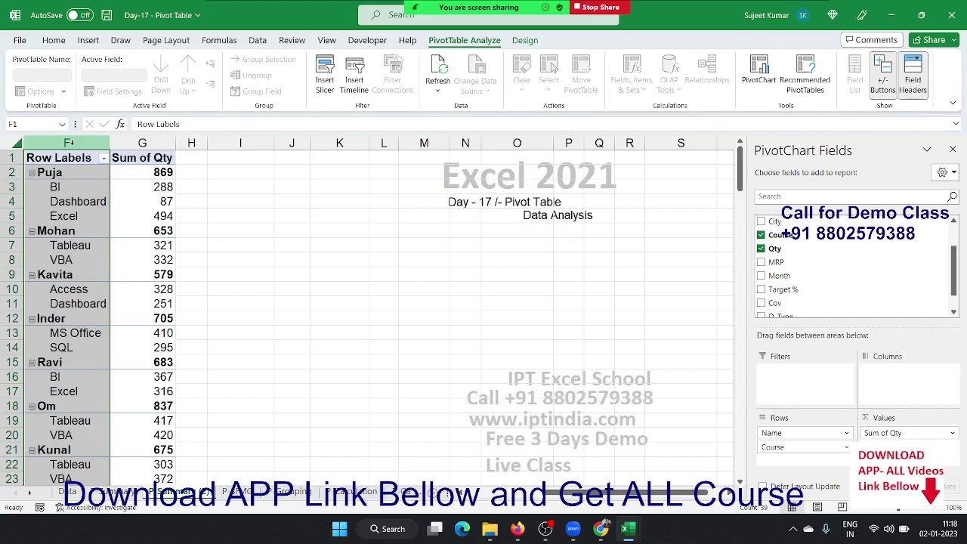
pyautogui.click(94, 216)
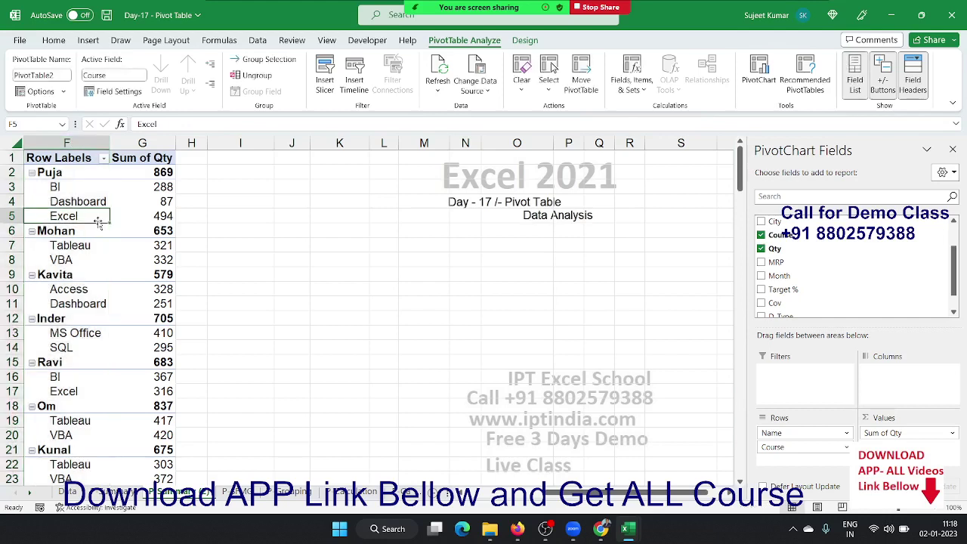
# Review the Display settings in PivotTable Options and close them without changes
pyautogui.rightClick(94, 216)
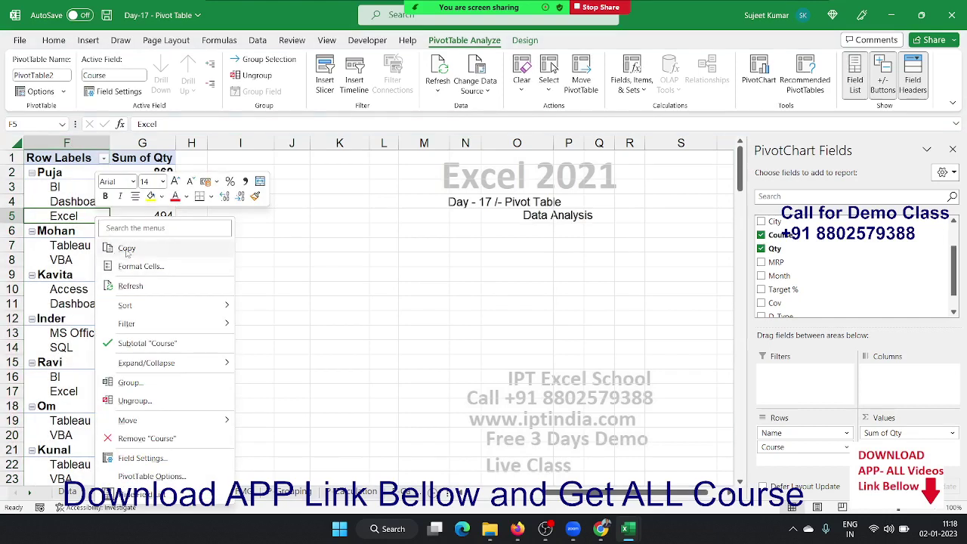
pyautogui.click(151, 476)
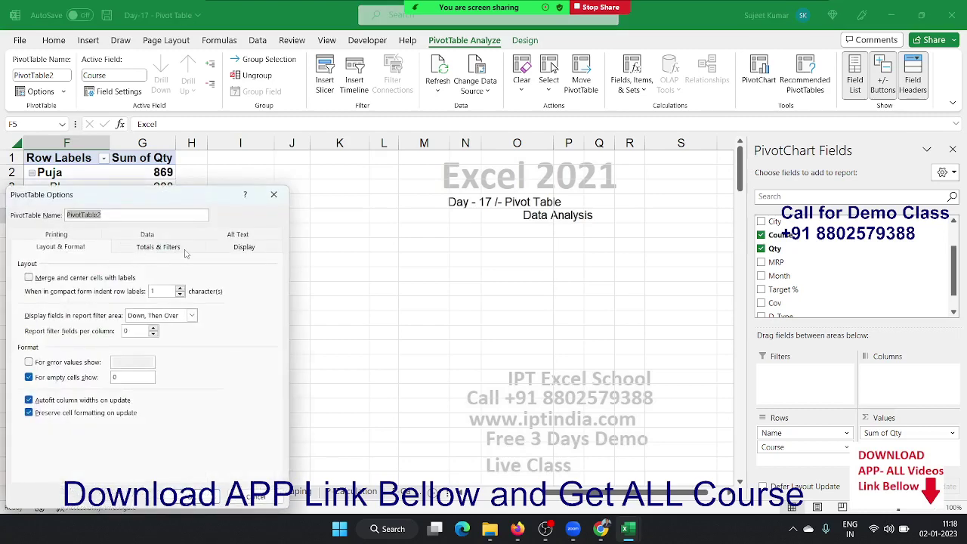
pyautogui.click(210, 252)
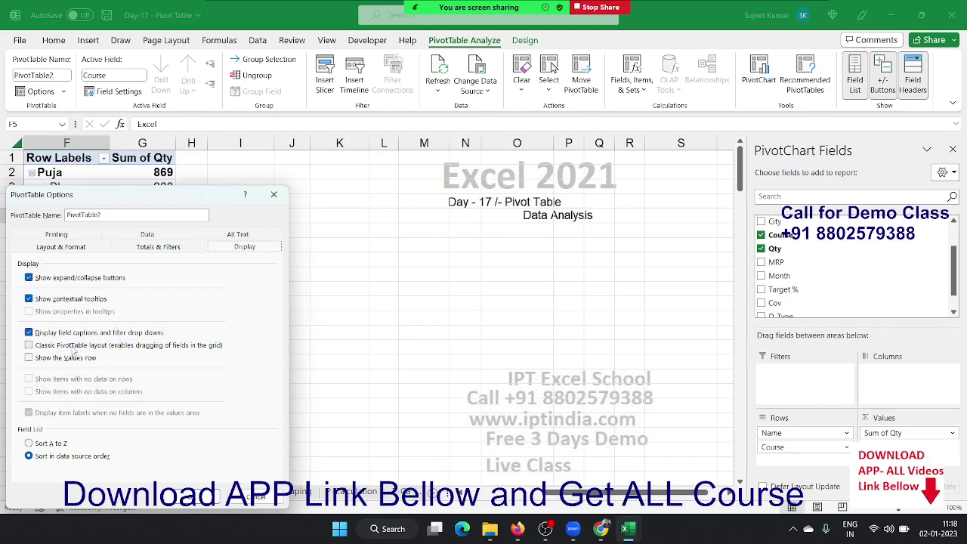
pyautogui.press('Return')
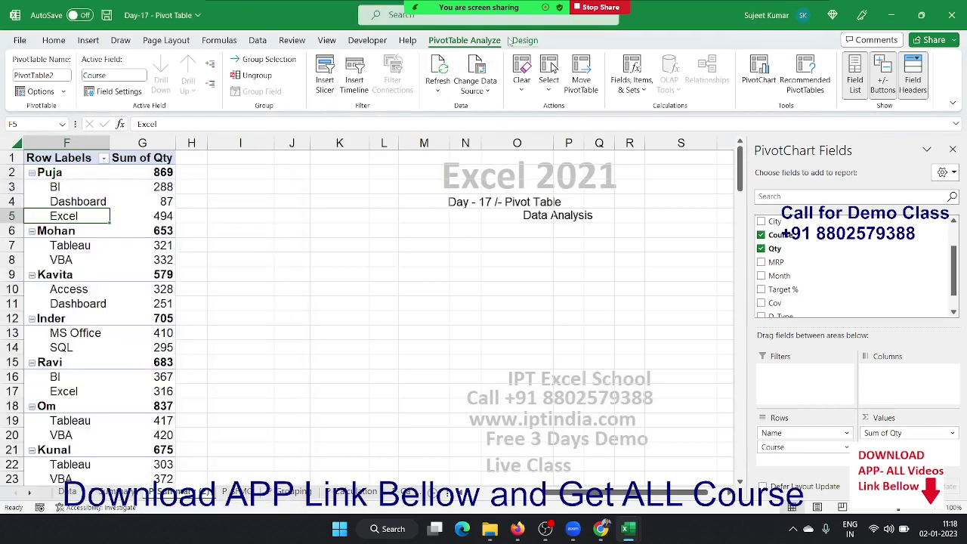
pyautogui.click(511, 41)
# Switch PivotTable2's report layout to Show in Tabular Form
pyautogui.click(99, 89)
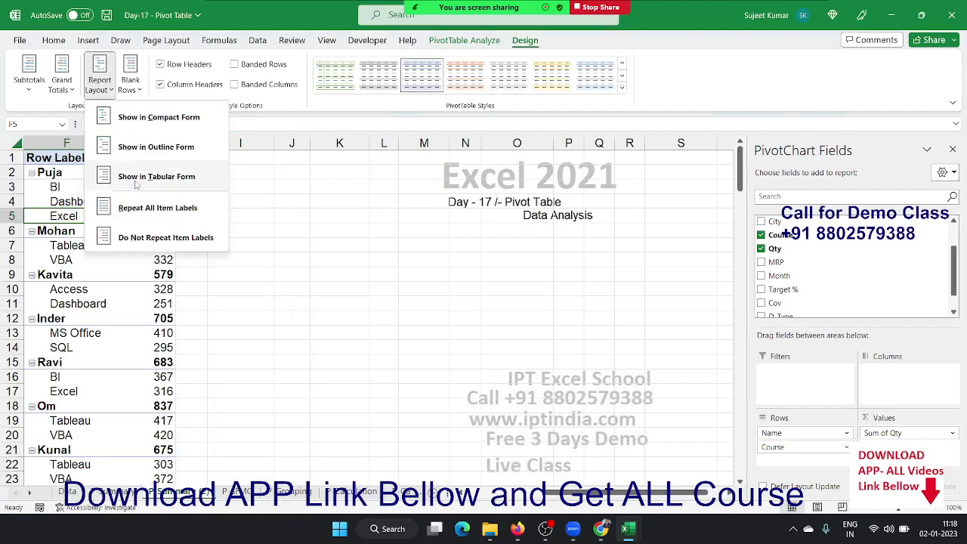
pyautogui.click(134, 178)
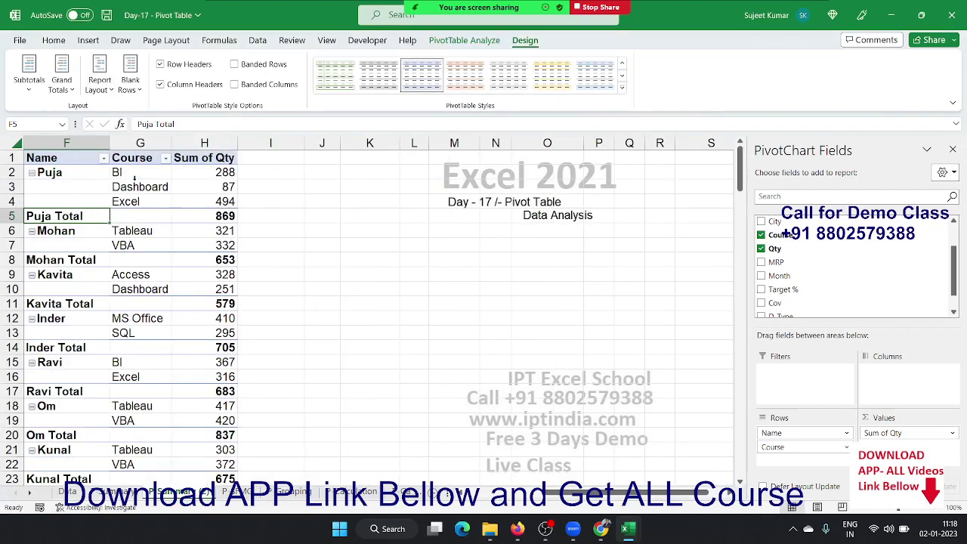
pyautogui.moveTo(64, 218); pyautogui.dragTo(266, 199)
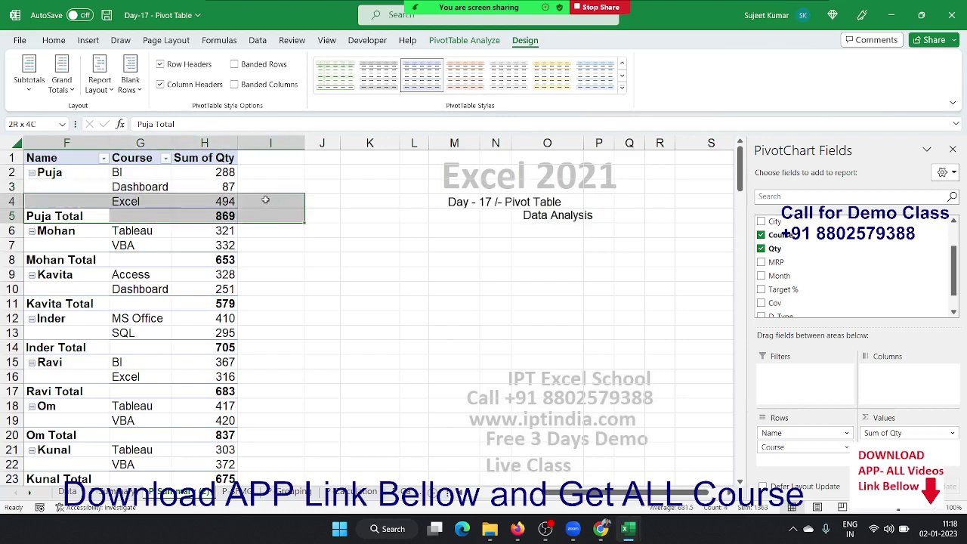
pyautogui.click(78, 205)
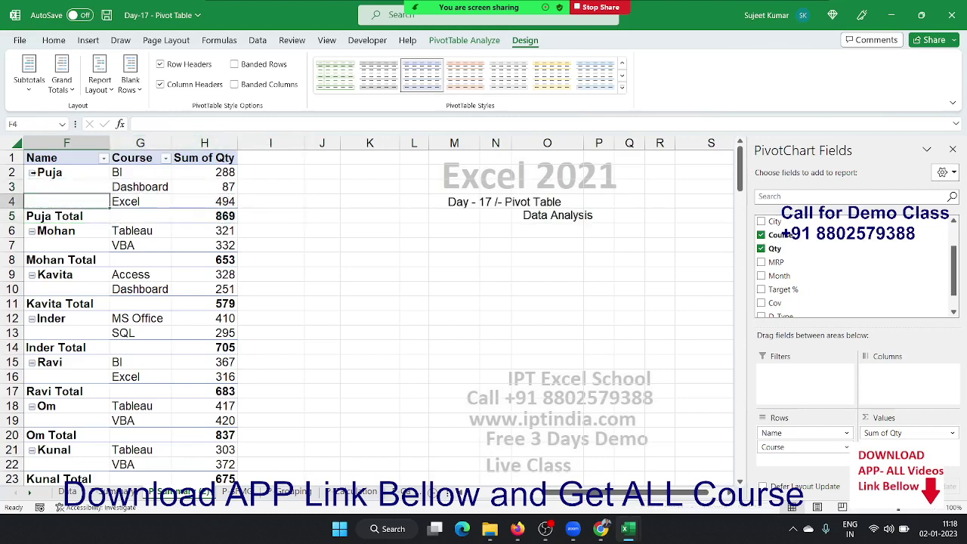
# Collapse Puja's course rows, then expand them again
pyautogui.click(33, 173)
pyautogui.click(32, 173)
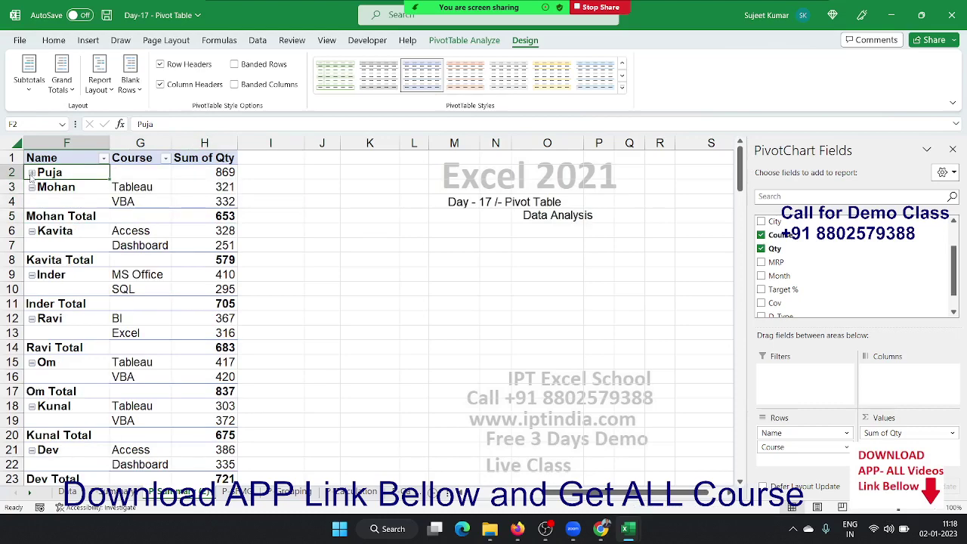
pyautogui.click(31, 173)
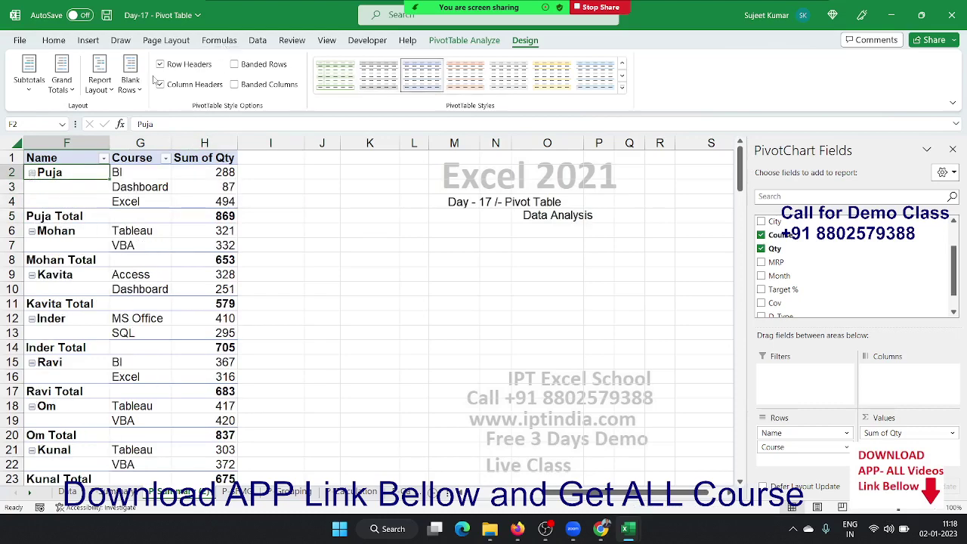
# Collapse every name in the pivot to a single row from the PivotTable Analyze tab
pyautogui.click(457, 43)
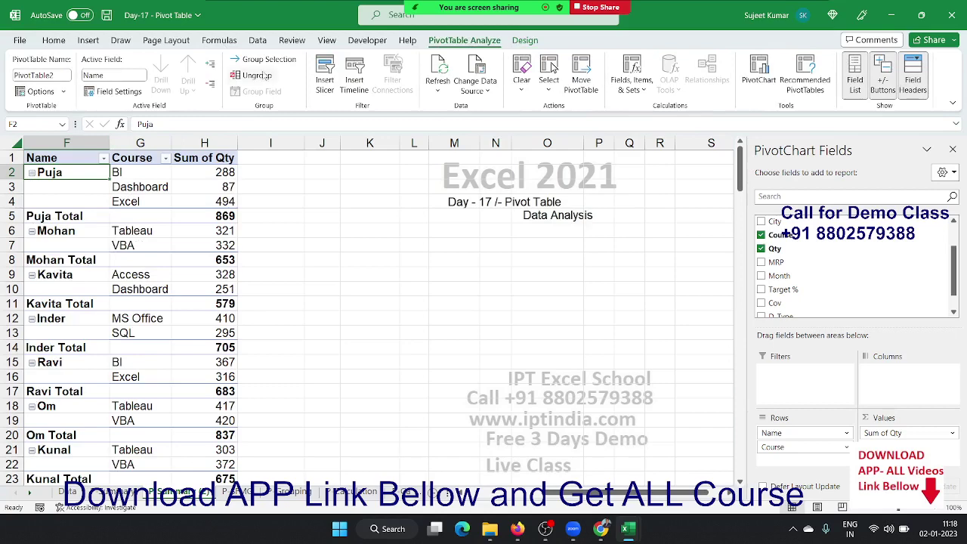
pyautogui.click(211, 82)
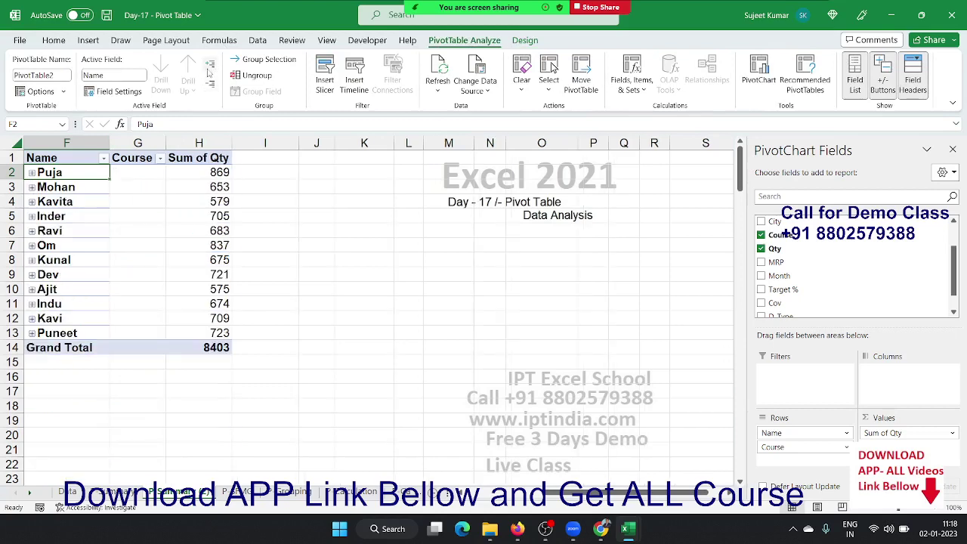
pyautogui.click(210, 66)
pyautogui.click(214, 83)
# Expand all names again and turn off the +/- Buttons beside each name
pyautogui.click(31, 173)
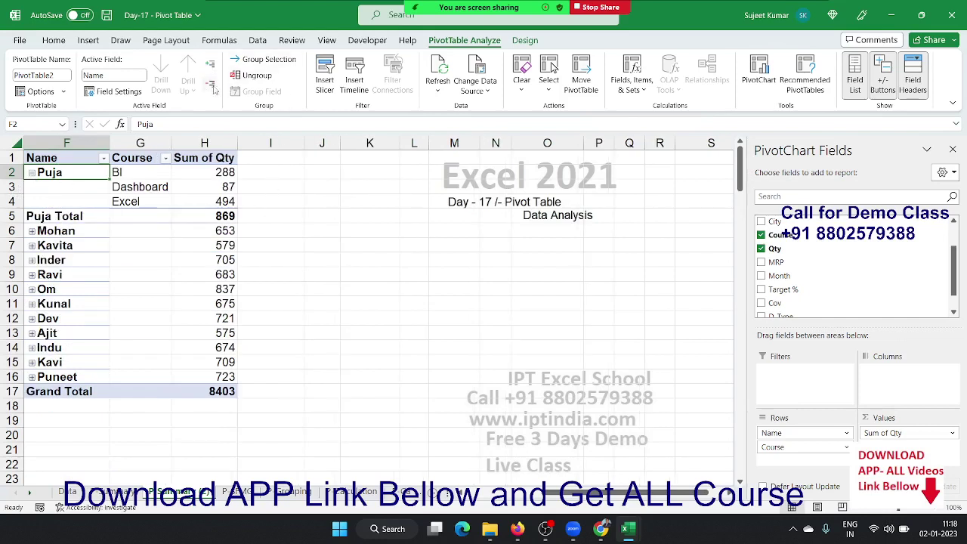
pyautogui.click(211, 64)
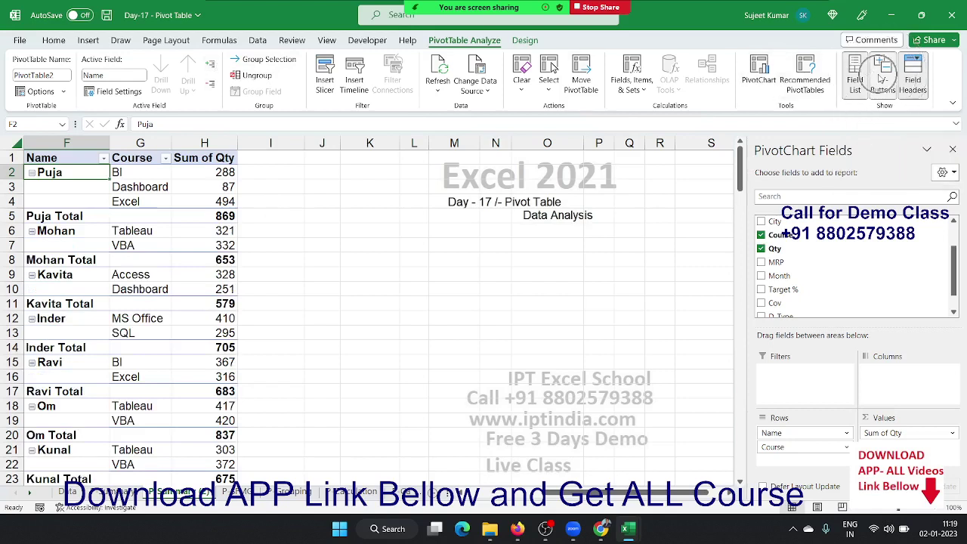
pyautogui.click(879, 78)
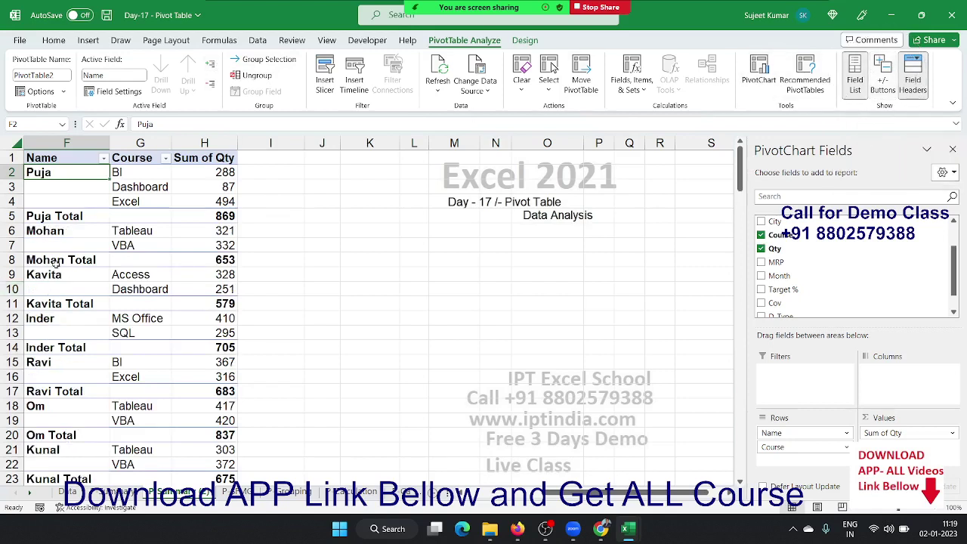
pyautogui.click(56, 217)
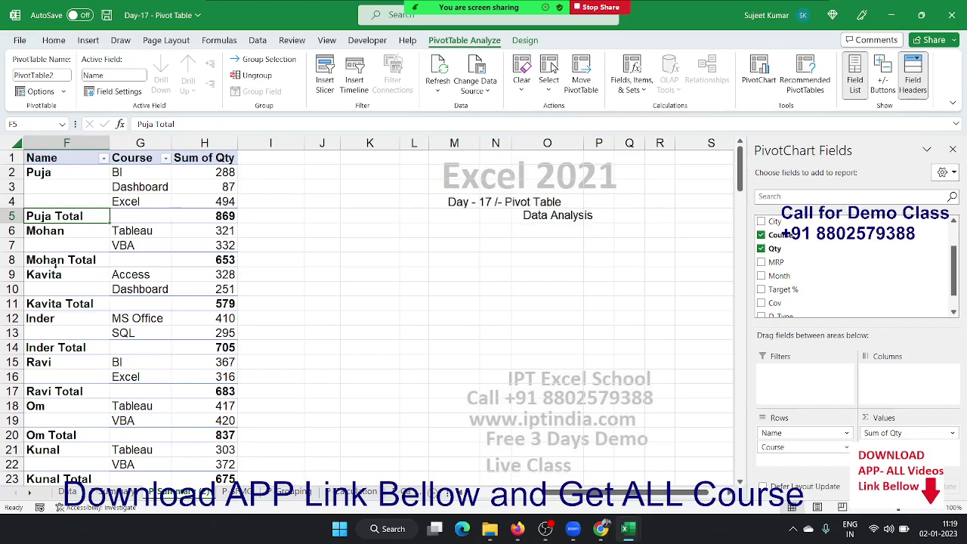
# Uncheck Subtotal "Name" from a total row's context menu to drop per-person totals
pyautogui.rightClick(49, 221)
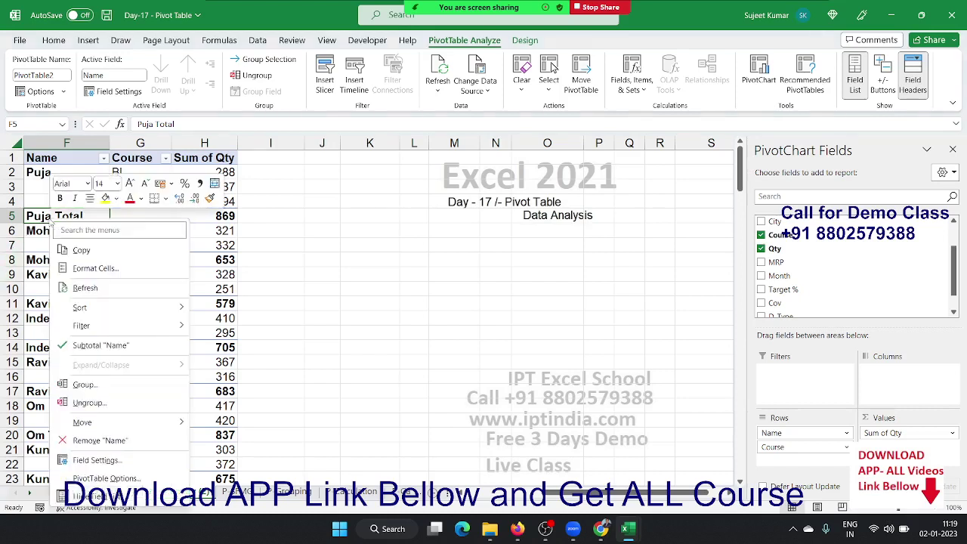
pyautogui.click(64, 345)
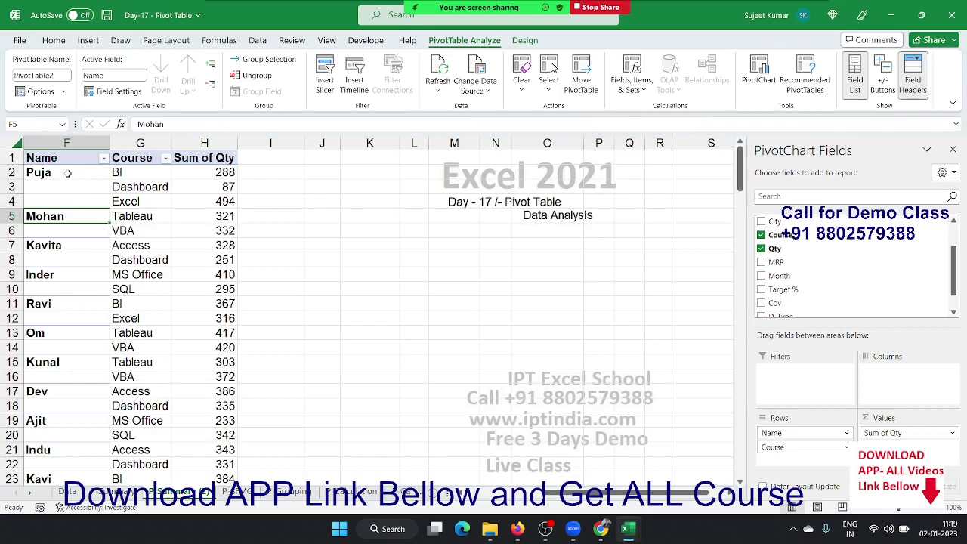
pyautogui.moveTo(68, 173); pyautogui.dragTo(71, 198)
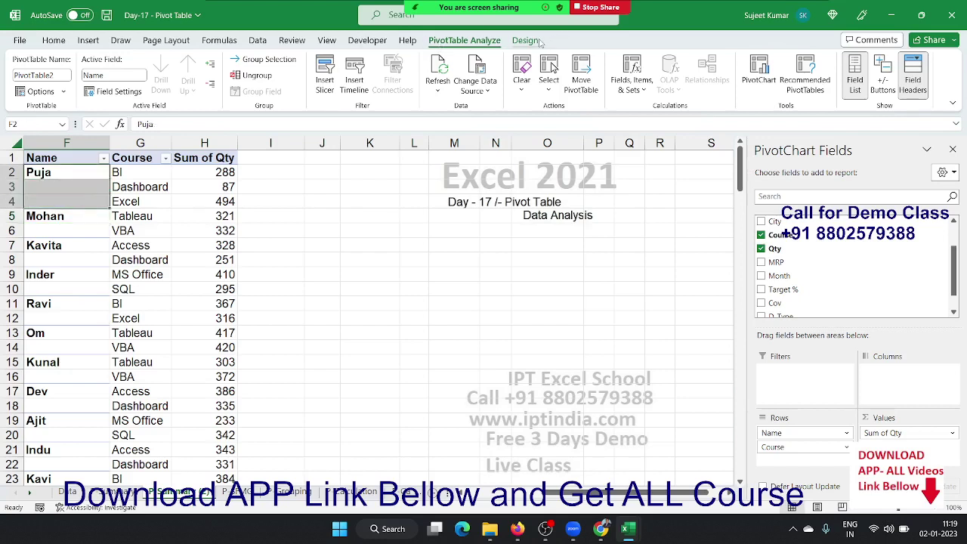
pyautogui.click(527, 40)
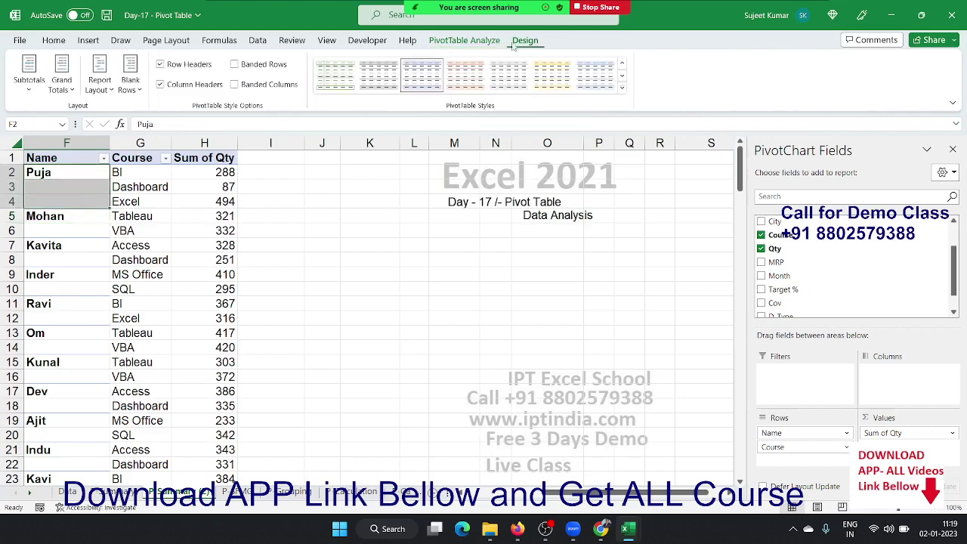
pyautogui.click(99, 81)
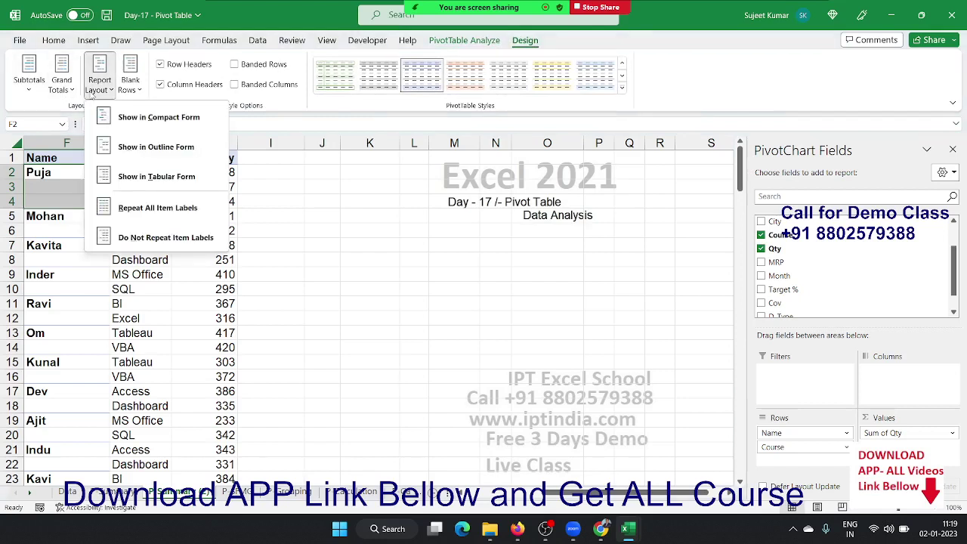
pyautogui.click(144, 219)
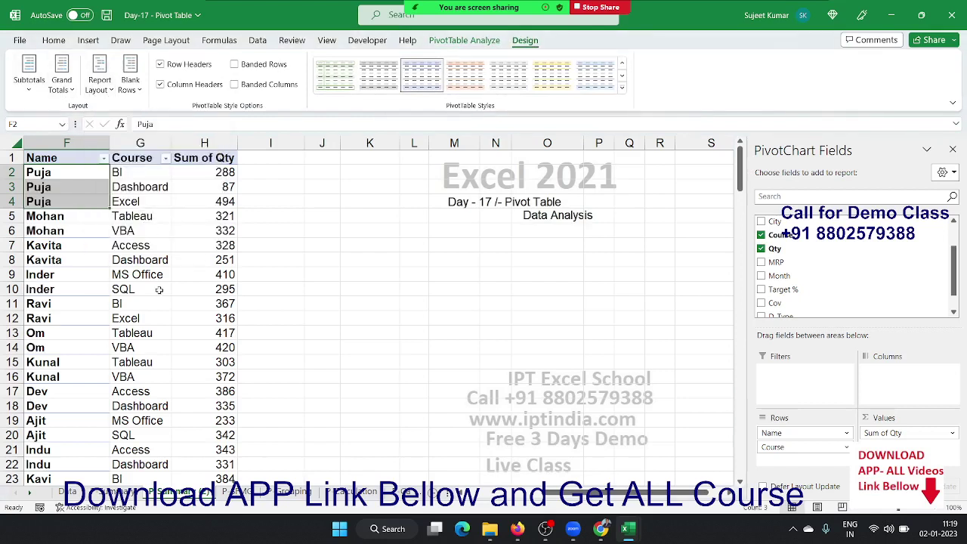
pyautogui.click(29, 245)
pyautogui.moveTo(73, 202); pyautogui.dragTo(74, 210)
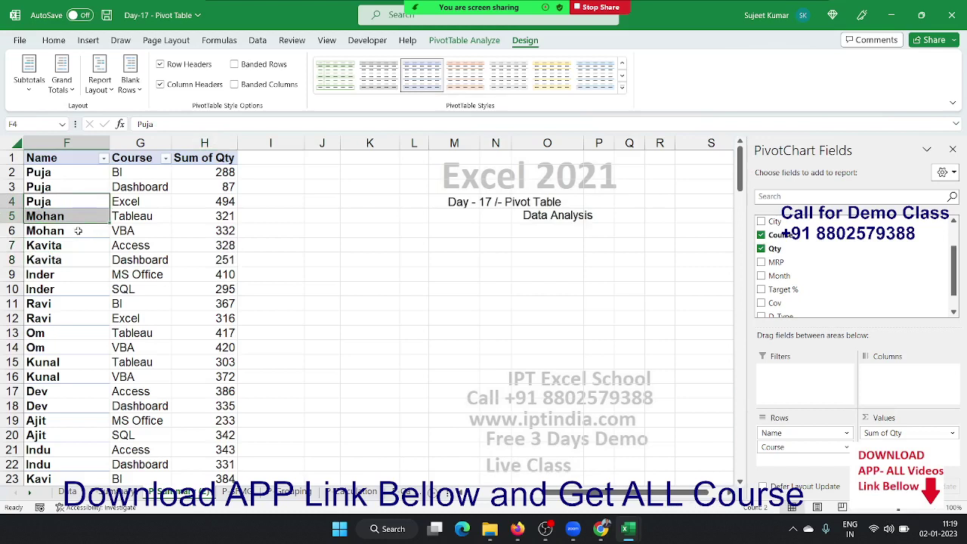
pyautogui.click(79, 228)
pyautogui.click(132, 80)
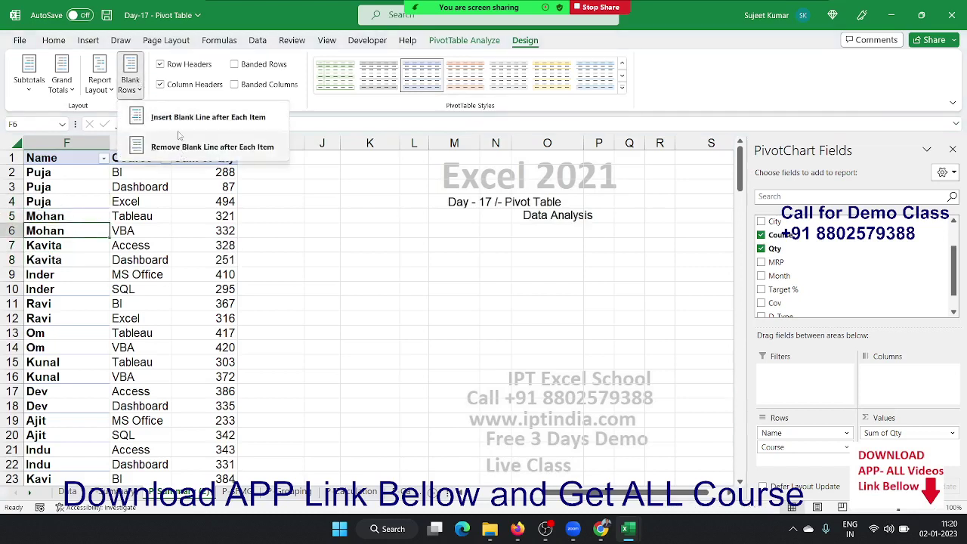
pyautogui.click(180, 107)
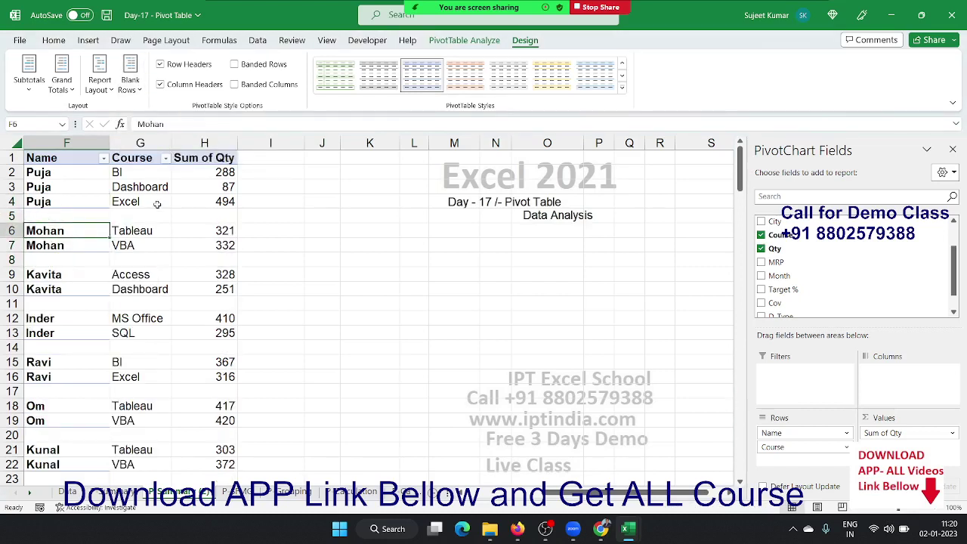
pyautogui.click(87, 203)
pyautogui.moveTo(86, 202); pyautogui.dragTo(190, 212)
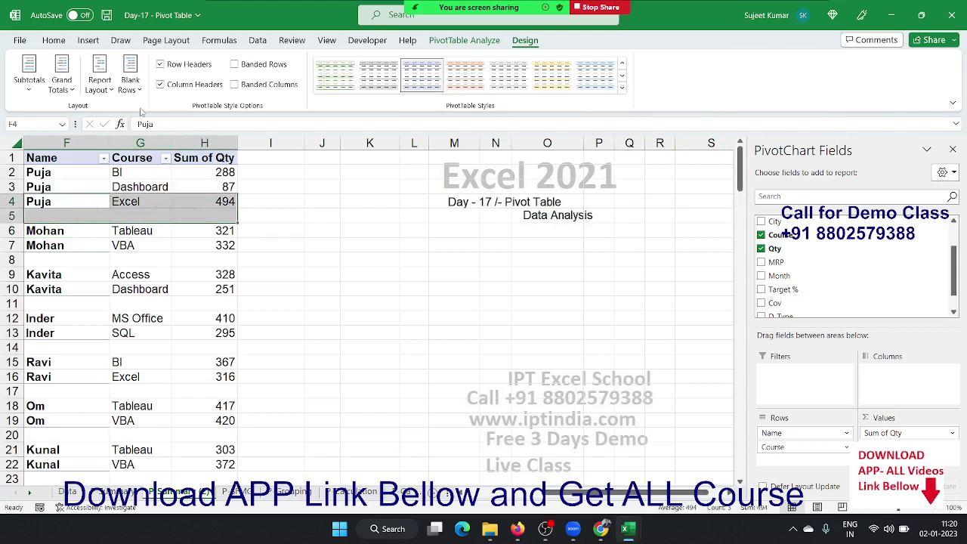
pyautogui.click(130, 81)
pyautogui.click(166, 148)
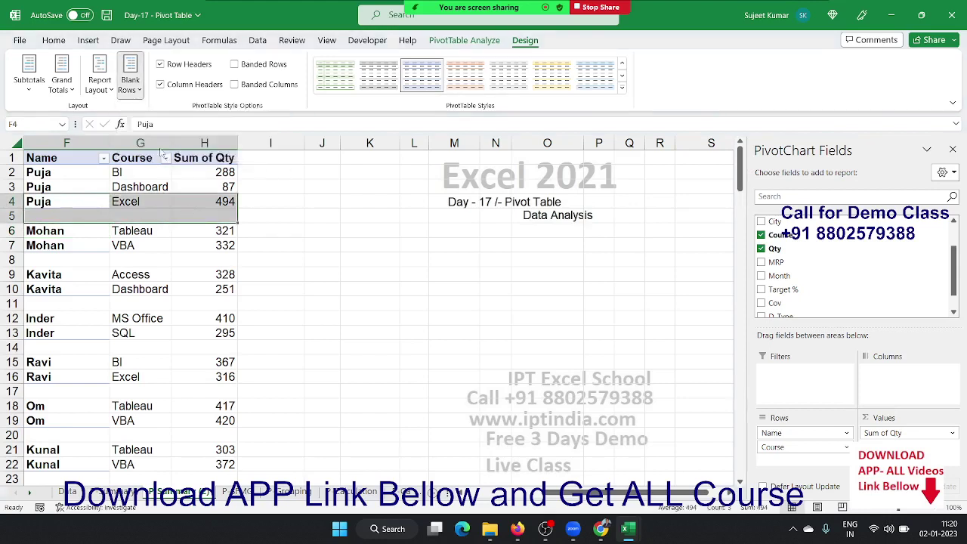
pyautogui.click(99, 80)
pyautogui.click(149, 237)
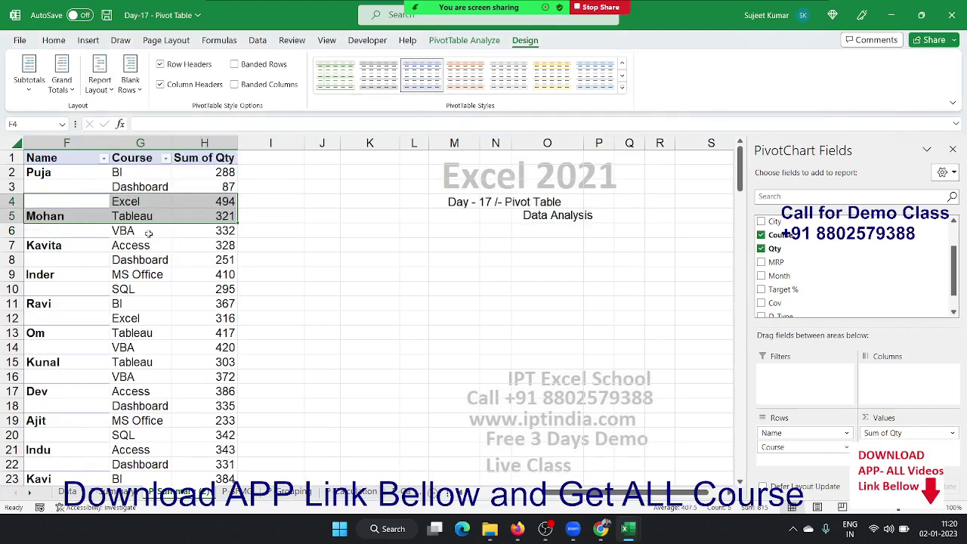
pyautogui.click(130, 264)
pyautogui.click(84, 203)
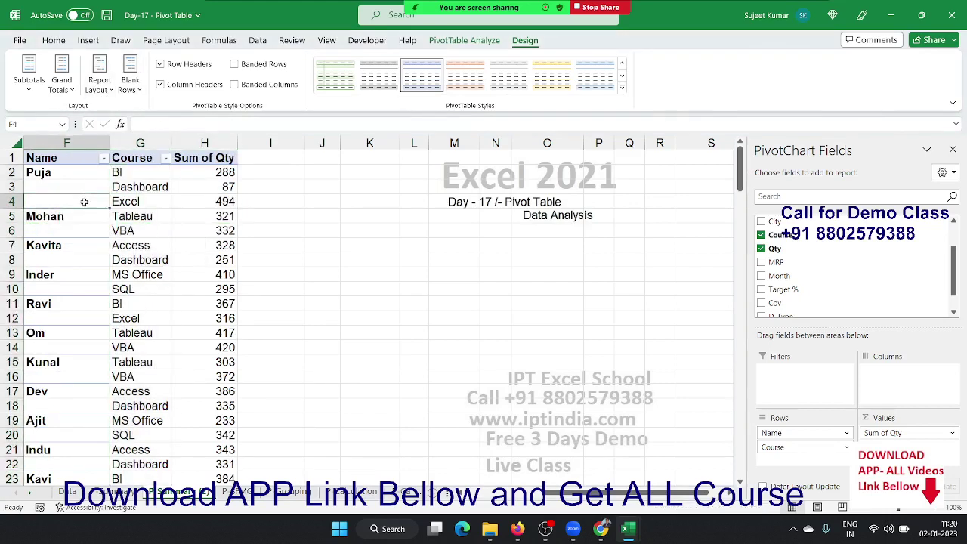
pyautogui.click(90, 175)
pyautogui.moveTo(90, 175); pyautogui.dragTo(89, 197)
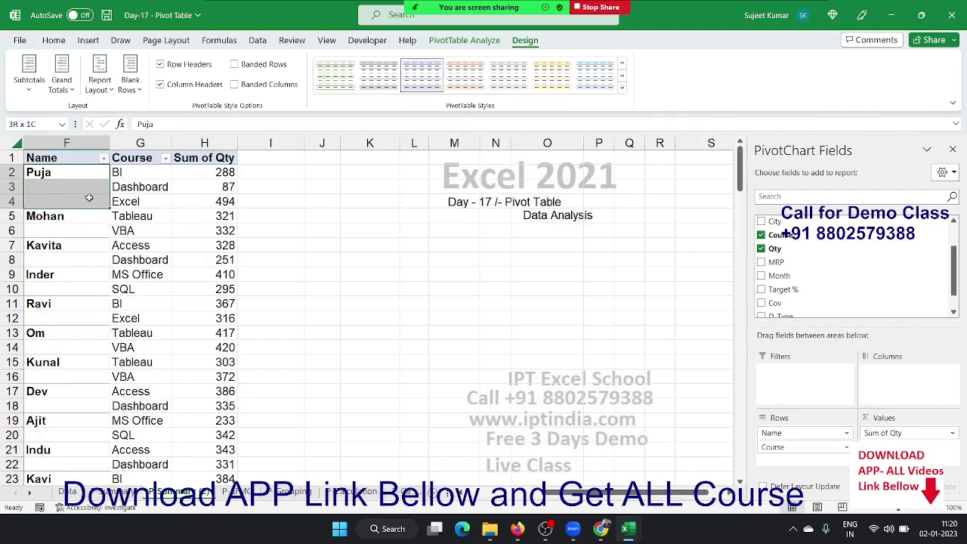
pyautogui.click(53, 40)
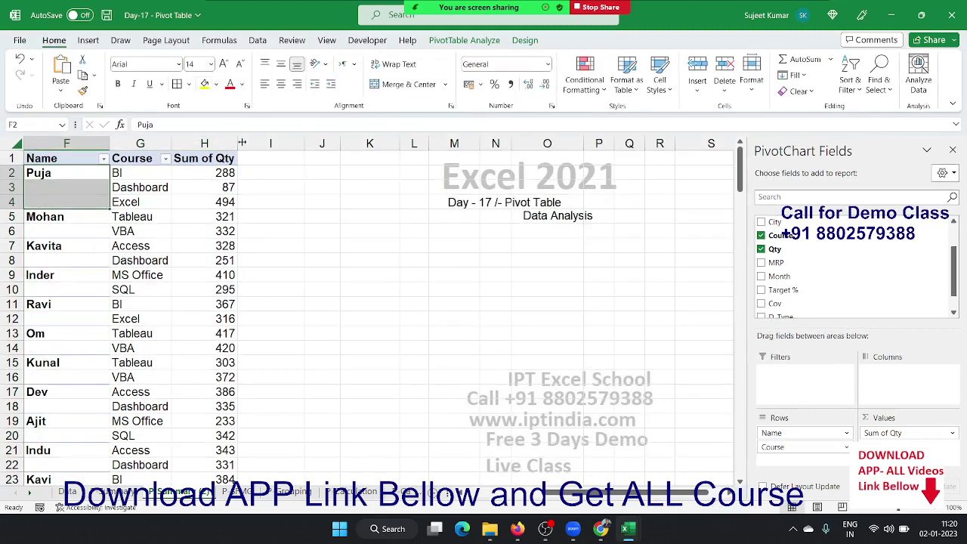
# Try Merge & Center on Puja's label cells F2:F4 and dismiss the pivot warning
pyautogui.click(400, 84)
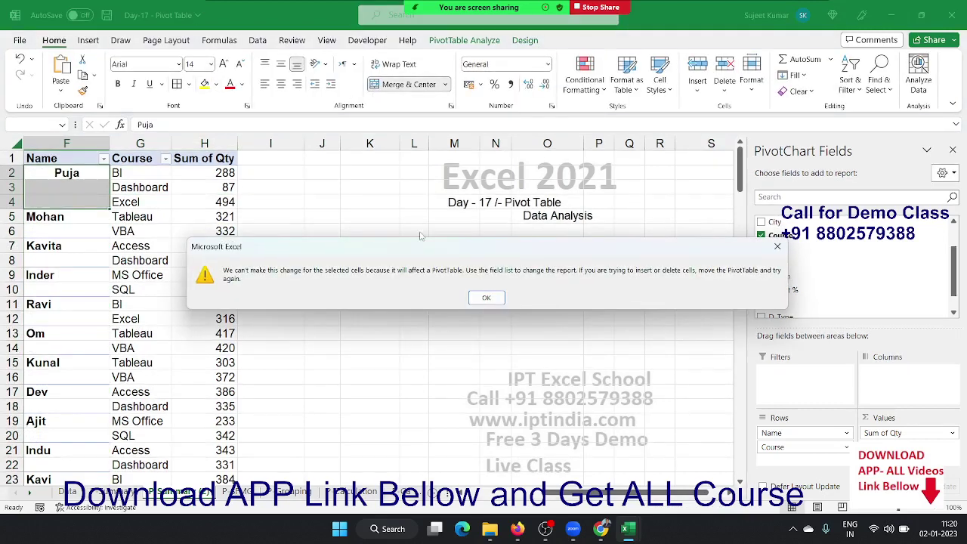
pyautogui.click(487, 297)
pyautogui.click(91, 188)
# Turn on 'Merge and center cells with labels' in PivotTable Options and apply it
pyautogui.rightClick(91, 188)
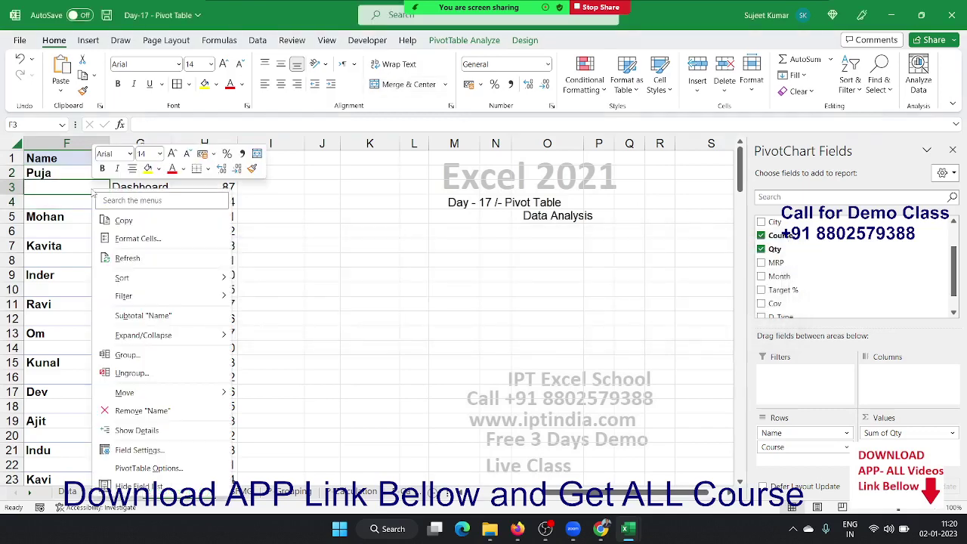
pyautogui.click(200, 467)
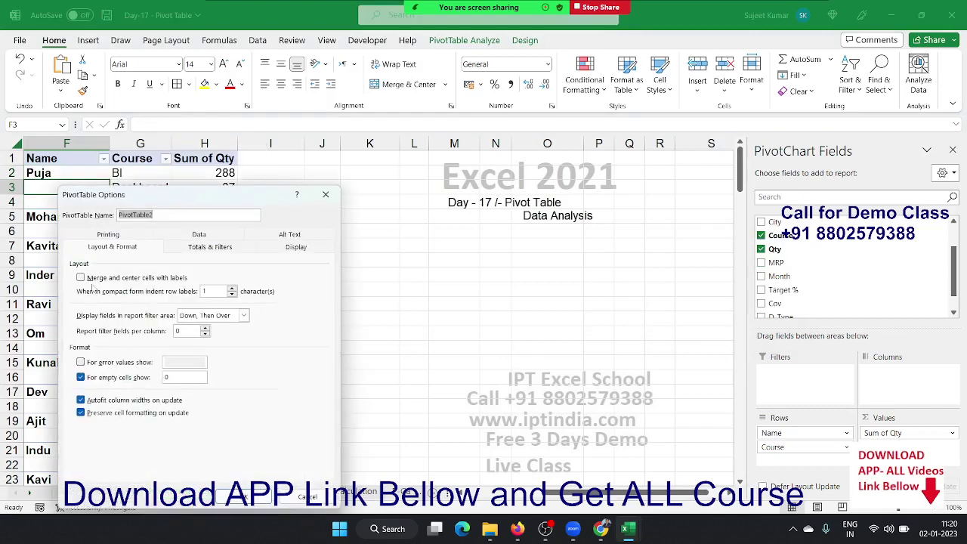
pyautogui.click(81, 277)
pyautogui.click(238, 501)
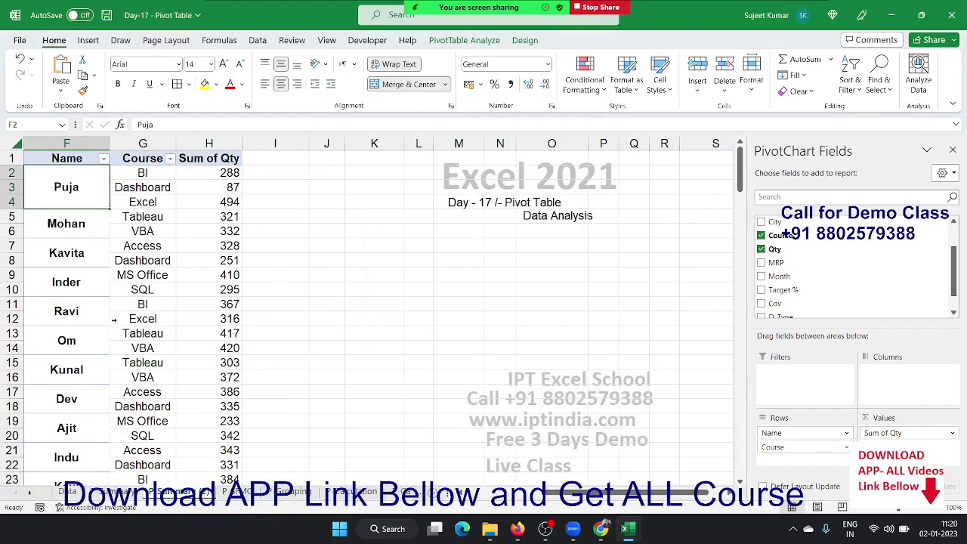
# Check the merged name cells down the pivot, from F5 through F21
pyautogui.click(83, 227)
pyautogui.click(90, 252)
pyautogui.click(87, 281)
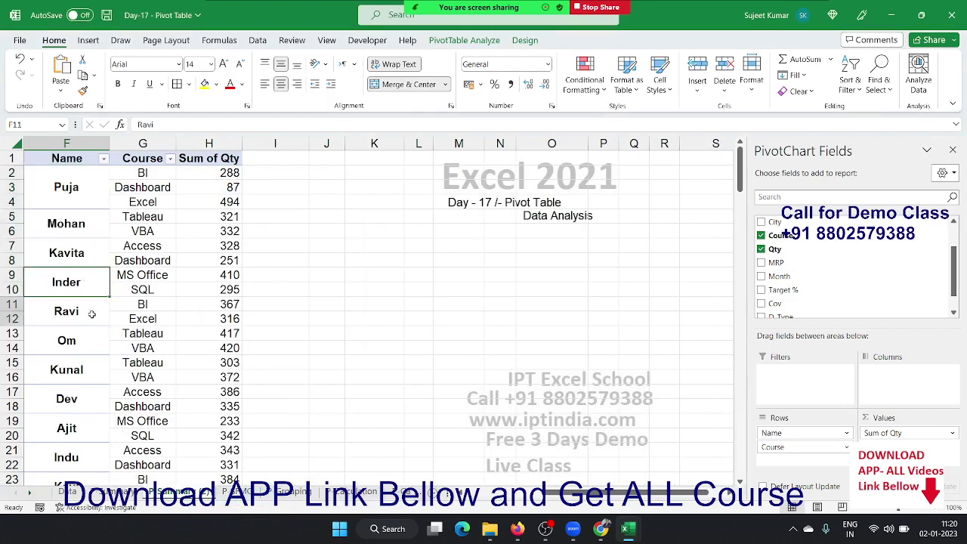
pyautogui.click(97, 354)
pyautogui.click(96, 369)
pyautogui.click(95, 397)
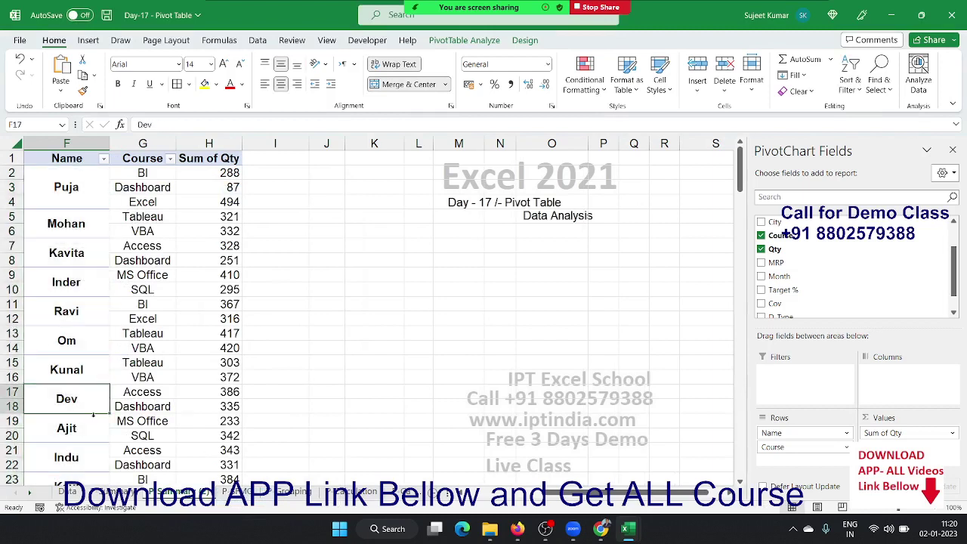
pyautogui.click(91, 421)
pyautogui.click(83, 453)
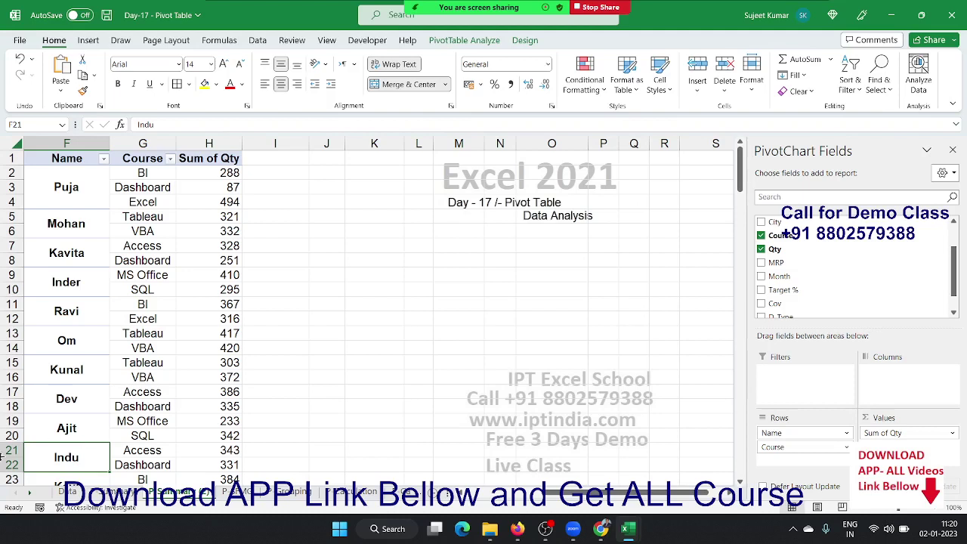
# Drill into Puja's Dashboard total of 87 to generate a detail sheet
pyautogui.click(111, 217)
pyautogui.click(166, 222)
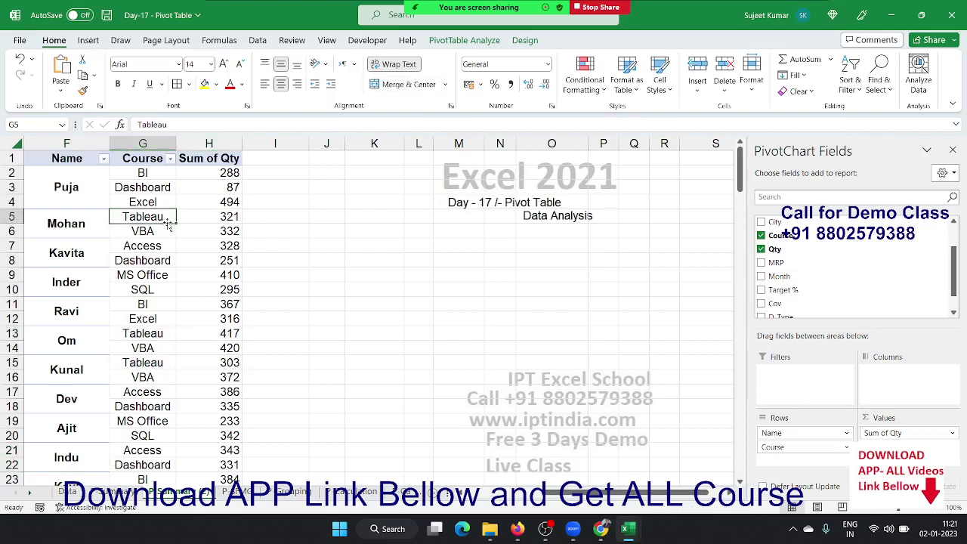
pyautogui.click(157, 192)
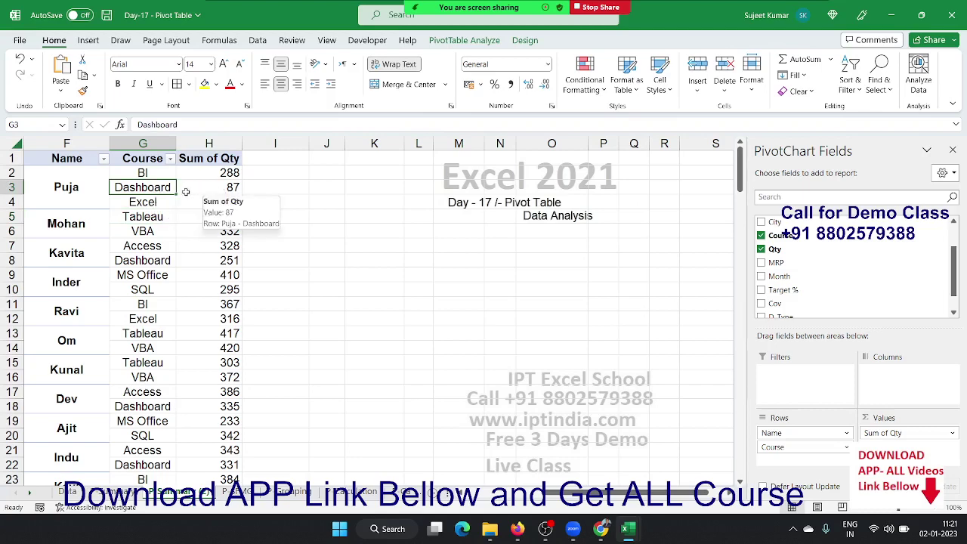
pyautogui.click(240, 189)
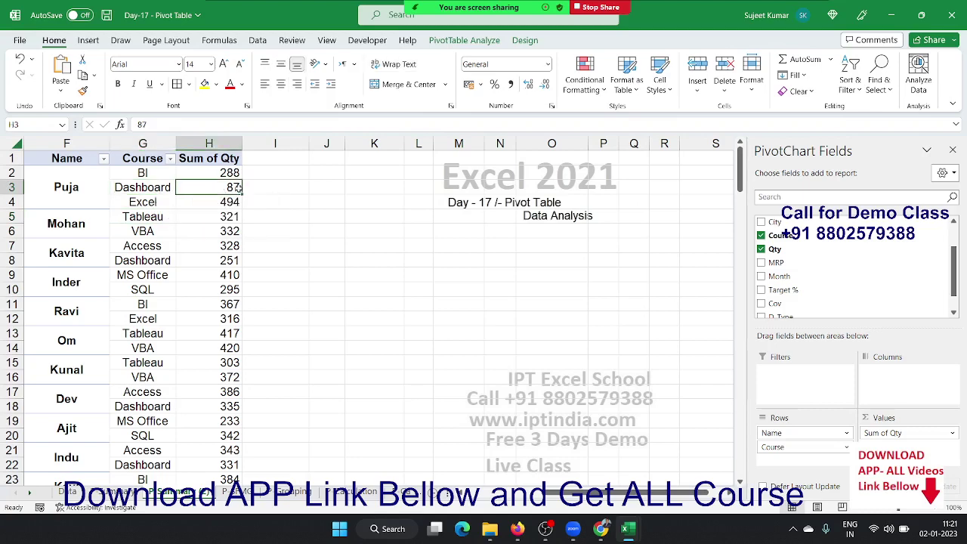
pyautogui.moveTo(209, 187)
pyautogui.doubleClick(235, 189)
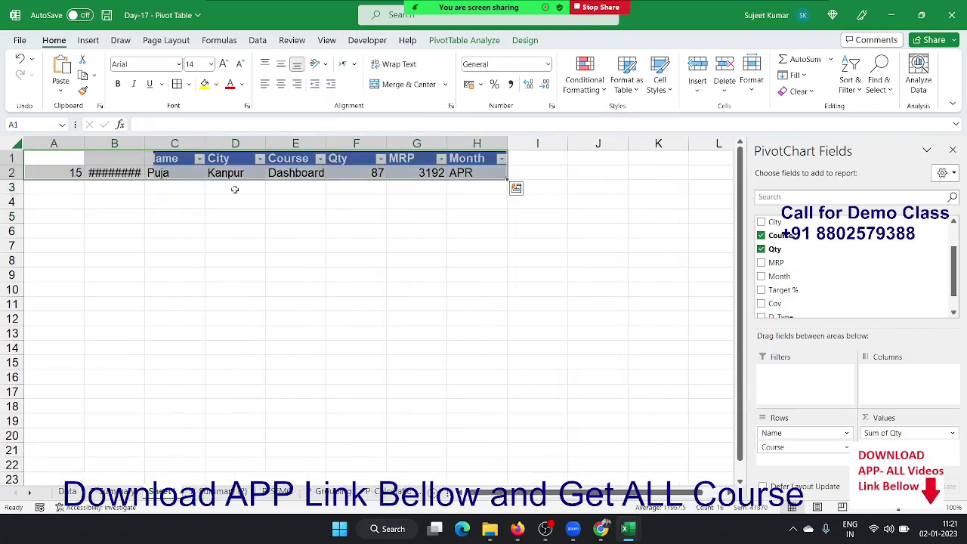
# Delete the generated detail sheet and confirm the deletion
pyautogui.rightClick(157, 493)
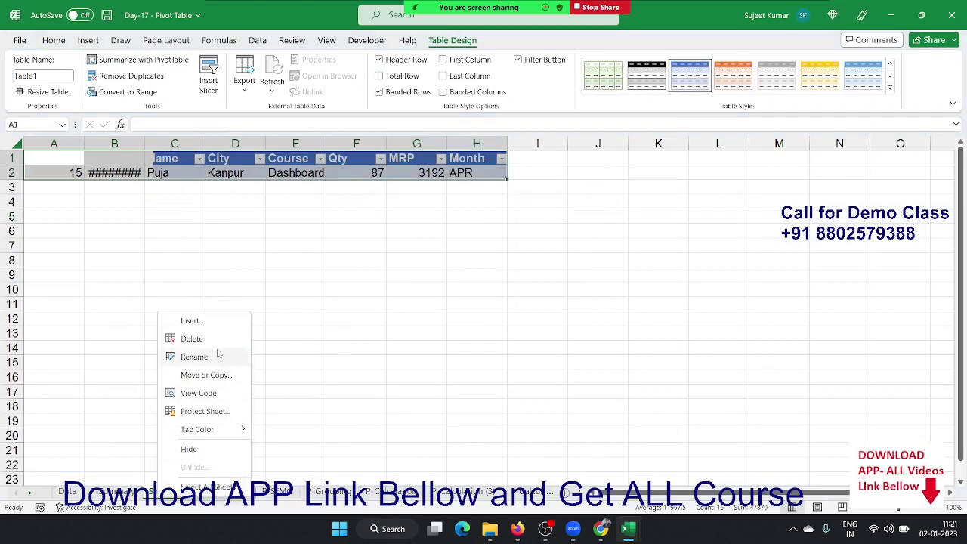
pyautogui.click(218, 355)
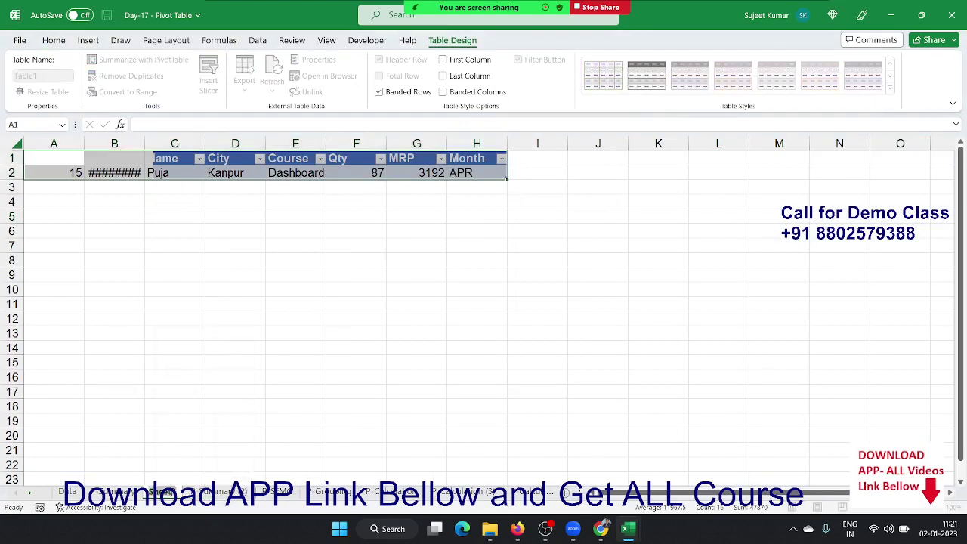
pyautogui.press('Return')
pyautogui.rightClick(172, 493)
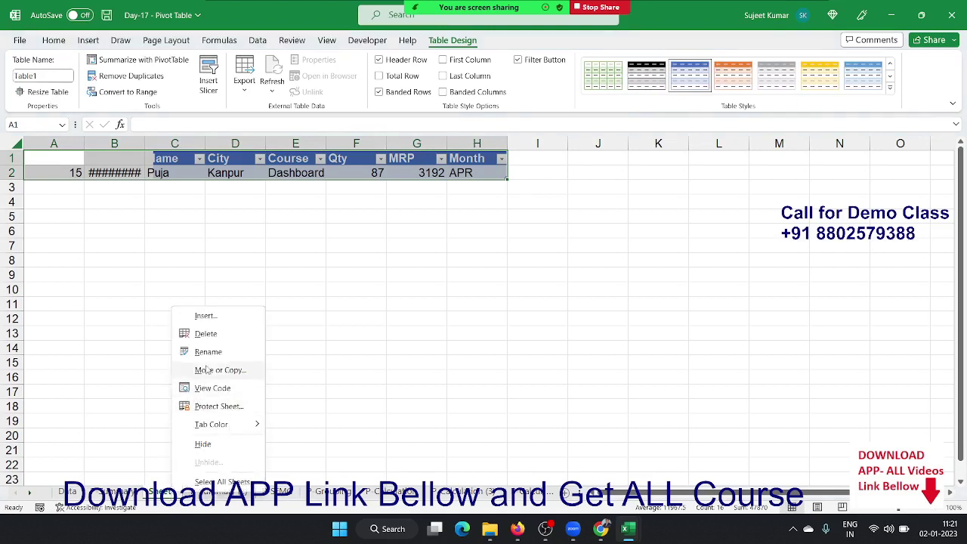
pyautogui.click(204, 333)
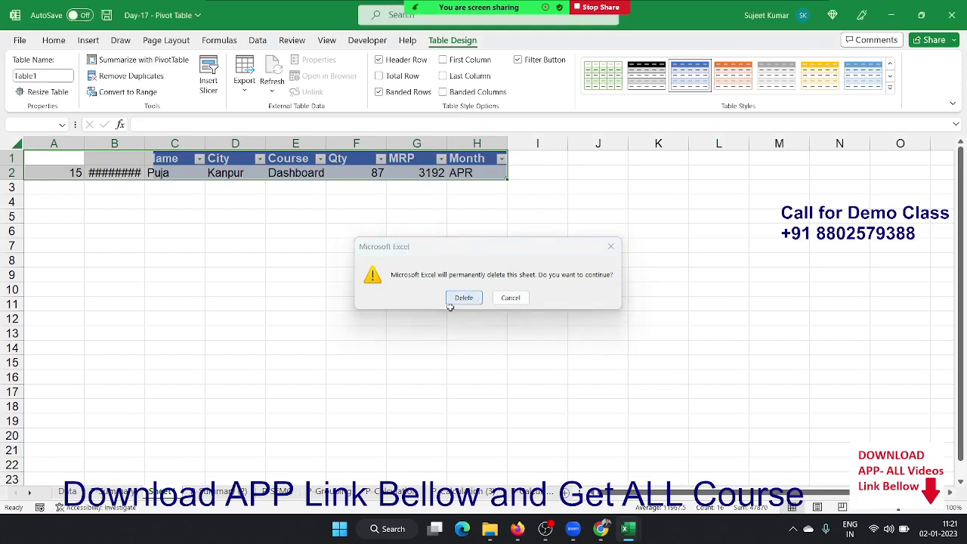
pyautogui.click(464, 297)
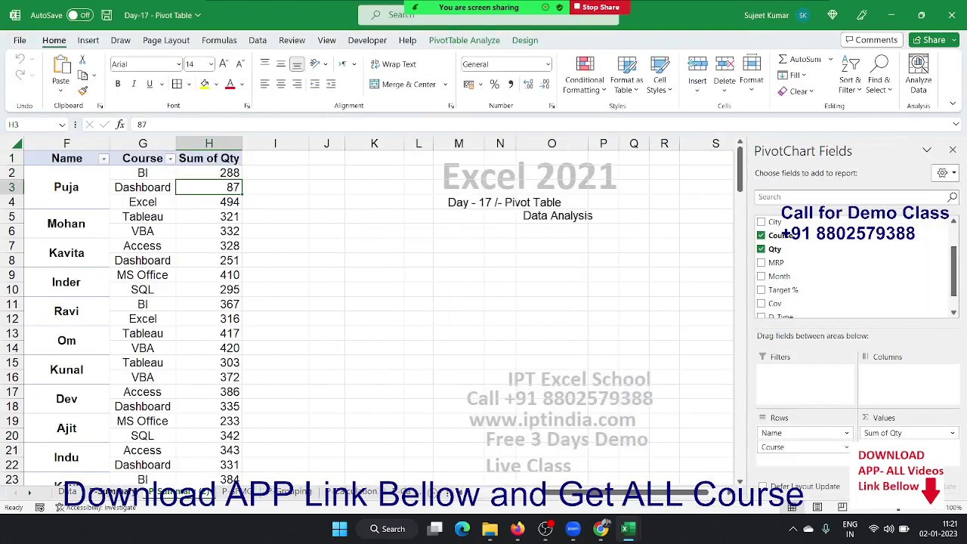
# Return to the Name and Course pivot and drill into Ravi's BI total of 367
pyautogui.hotkey('ctrl', 'pageup')
pyautogui.click(181, 492)
pyautogui.click(107, 317)
pyautogui.click(146, 308)
pyautogui.click(212, 308)
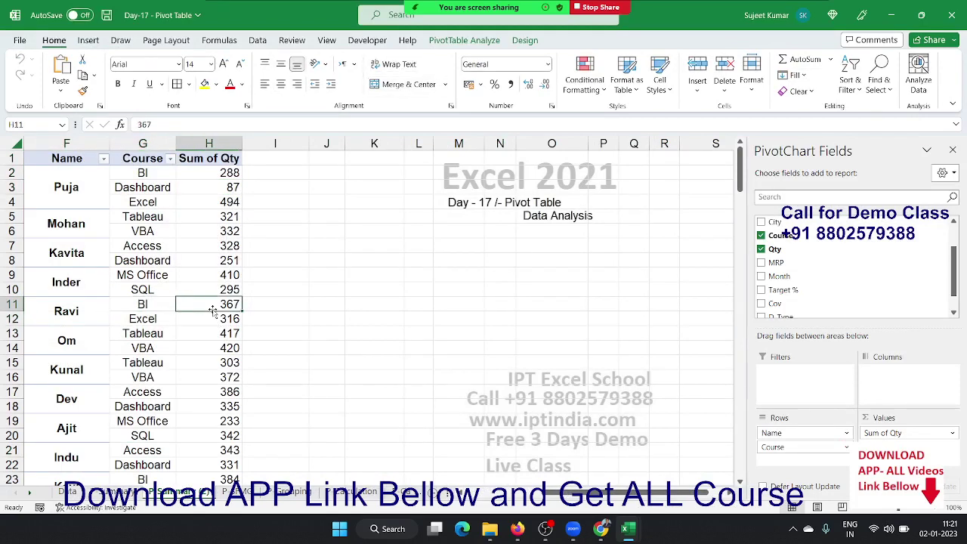
pyautogui.doubleClick(214, 307)
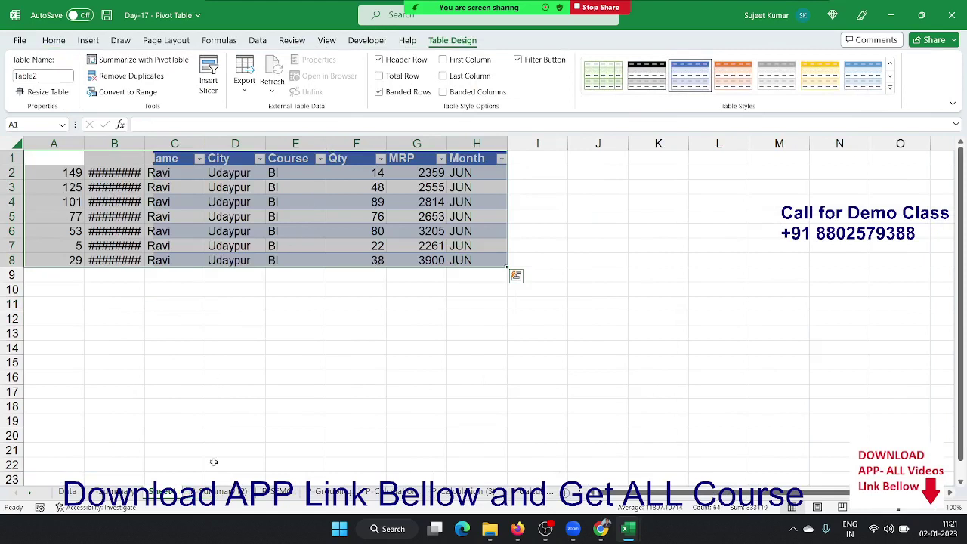
# Delete the new Udaypur BI detail sheet and confirm
pyautogui.rightClick(172, 492)
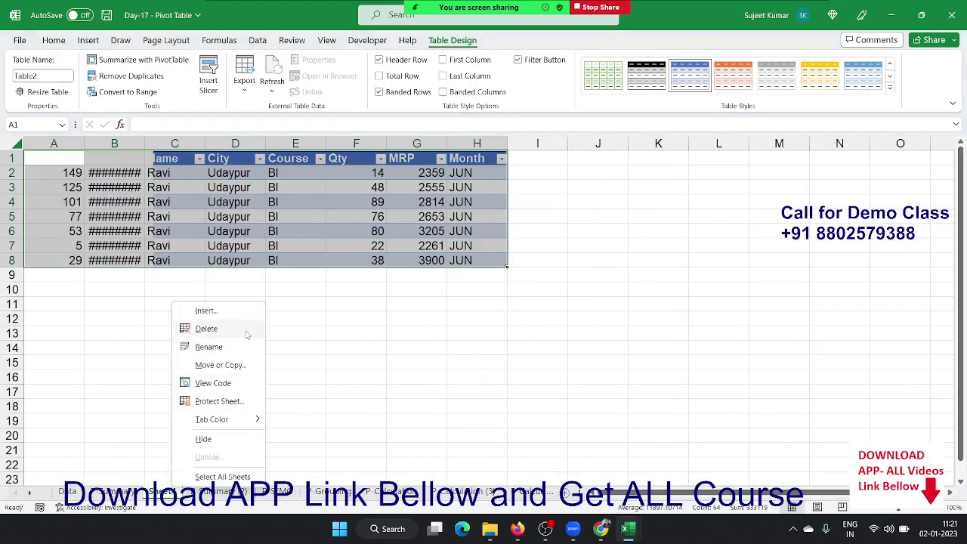
pyautogui.click(226, 328)
pyautogui.click(462, 297)
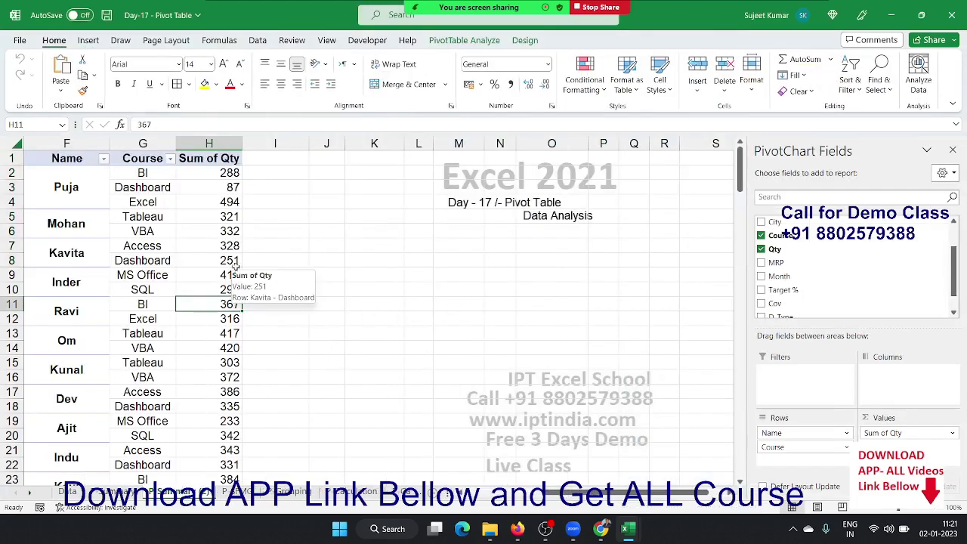
# Uncheck Enable show details in PivotTable Options > Data and confirm drilling is blocked
pyautogui.rightClick(201, 236)
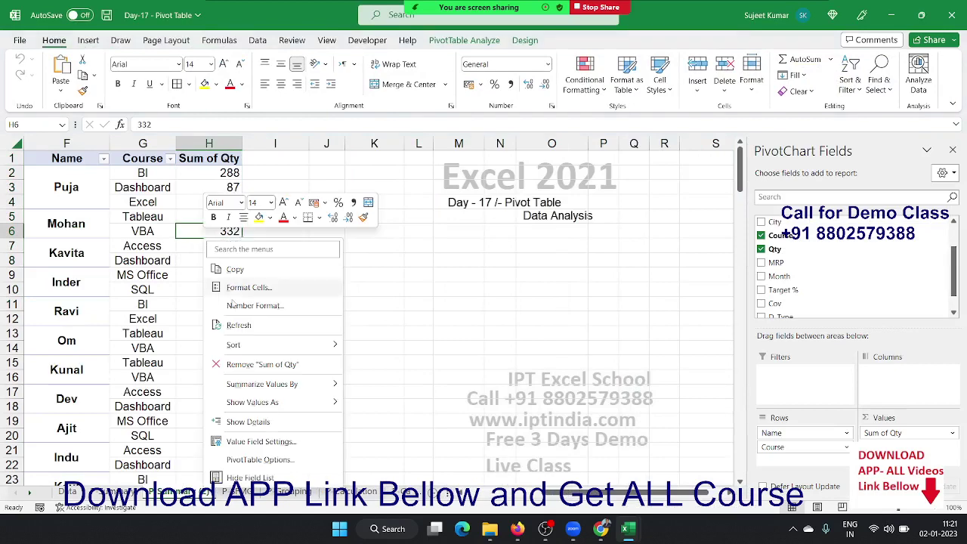
pyautogui.click(266, 467)
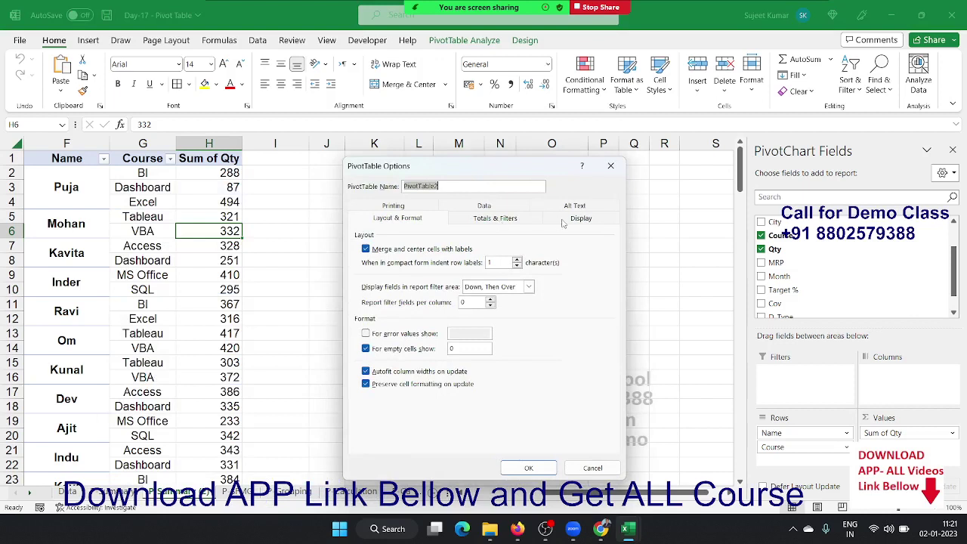
pyautogui.click(517, 209)
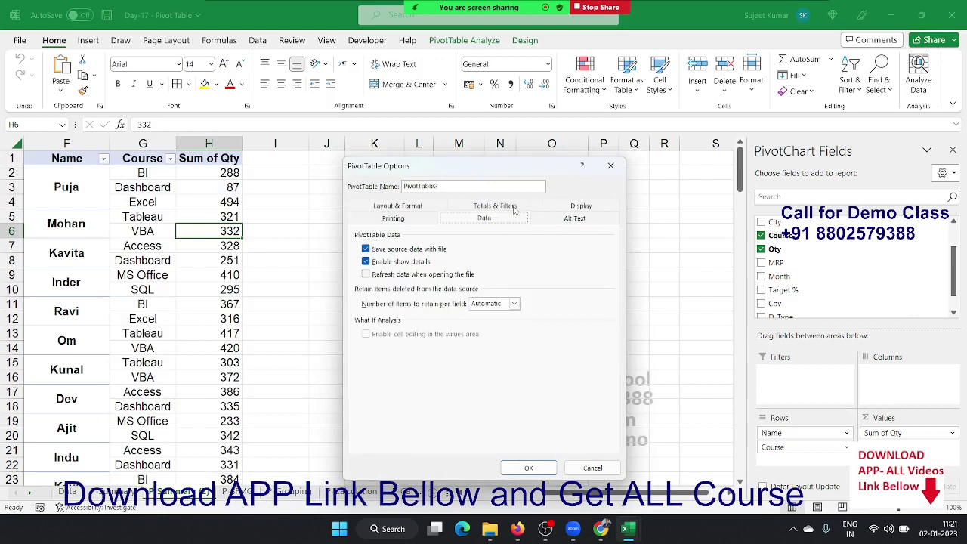
pyautogui.click(419, 262)
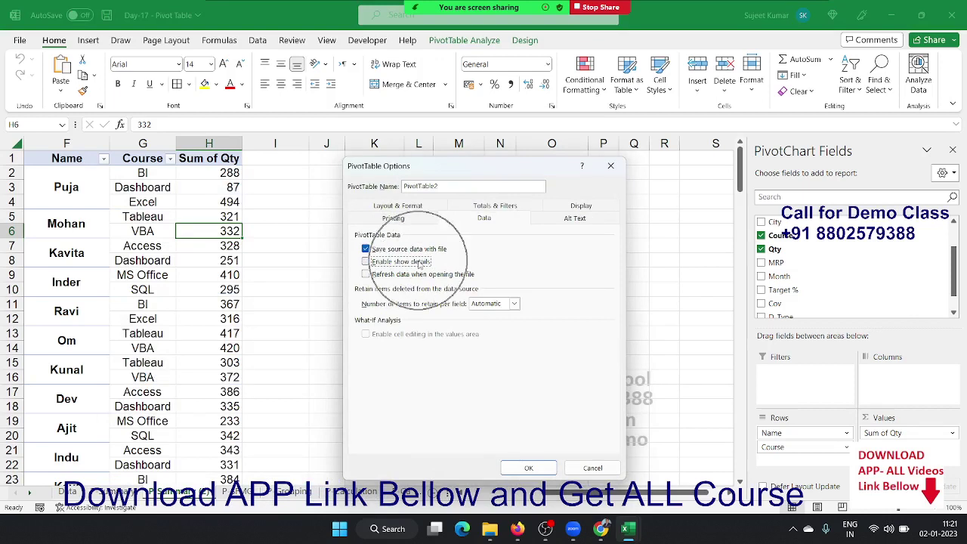
pyautogui.click(526, 469)
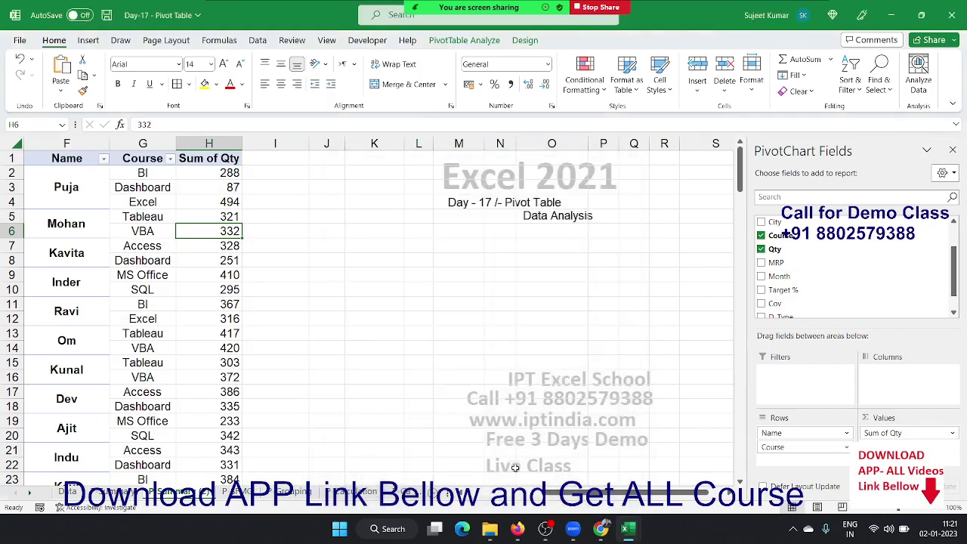
pyautogui.doubleClick(225, 279)
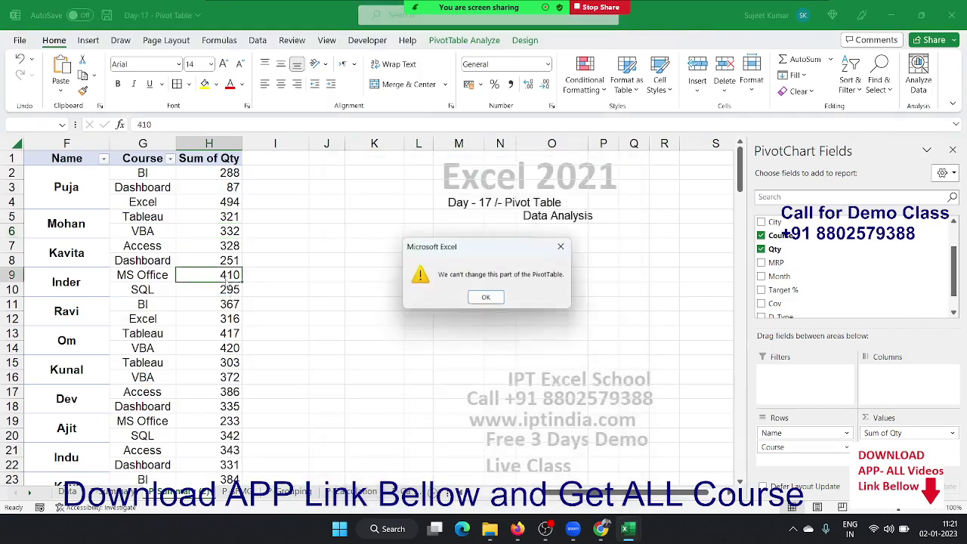
pyautogui.click(488, 298)
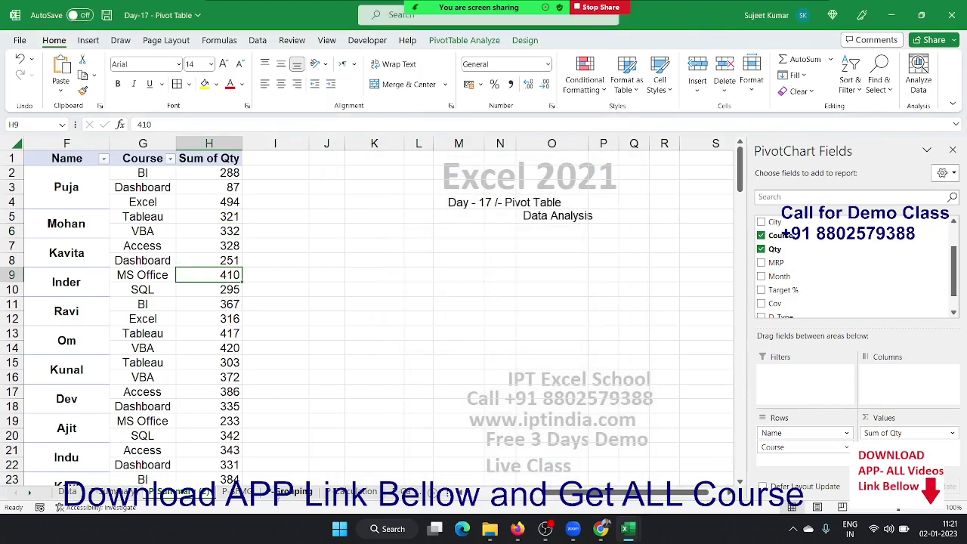
# Delete the Course and City slicers from the slicer pivot sheet
pyautogui.click(243, 492)
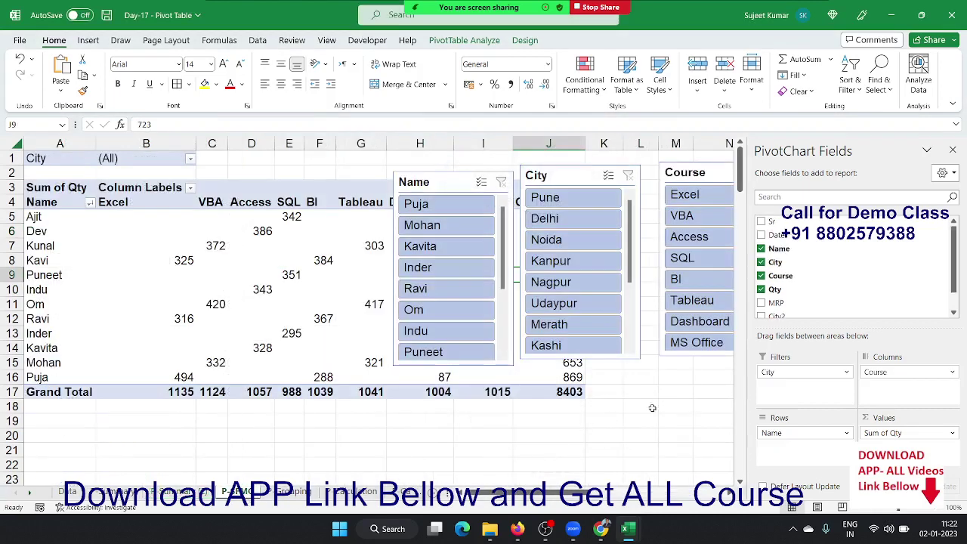
pyautogui.click(690, 173)
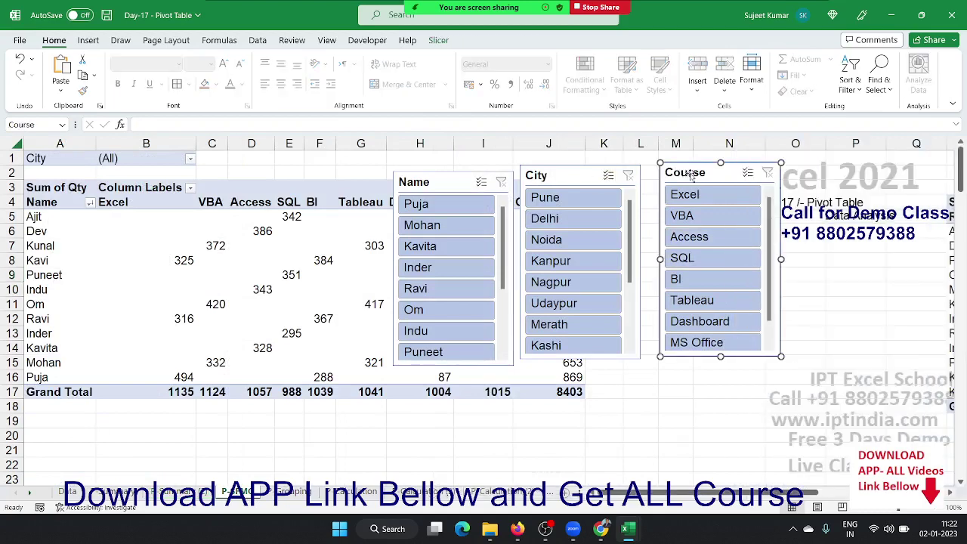
pyautogui.press('Delete')
pyautogui.click(596, 172)
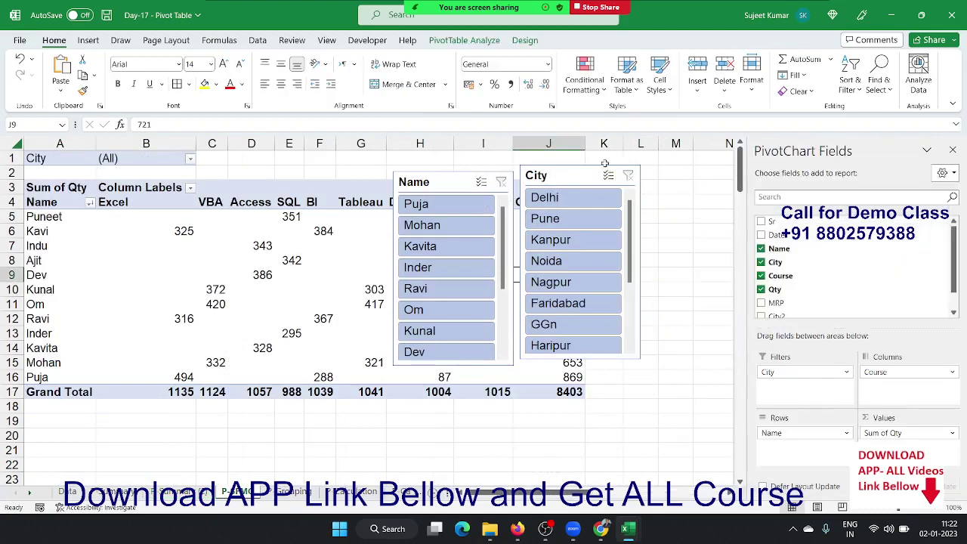
pyautogui.press('Delete')
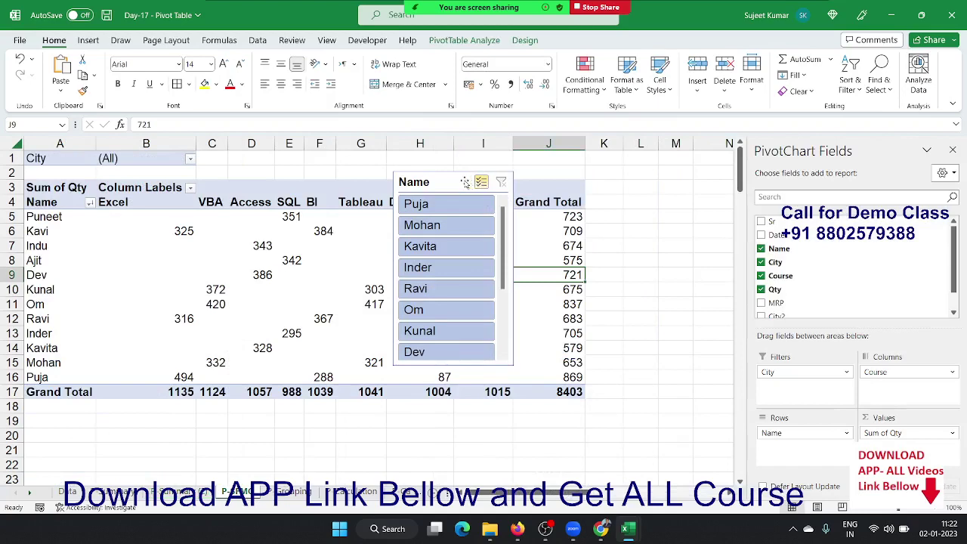
# Delete the Name slicer and remove City and Course from the pivot fields
pyautogui.click(461, 183)
pyautogui.press('Delete')
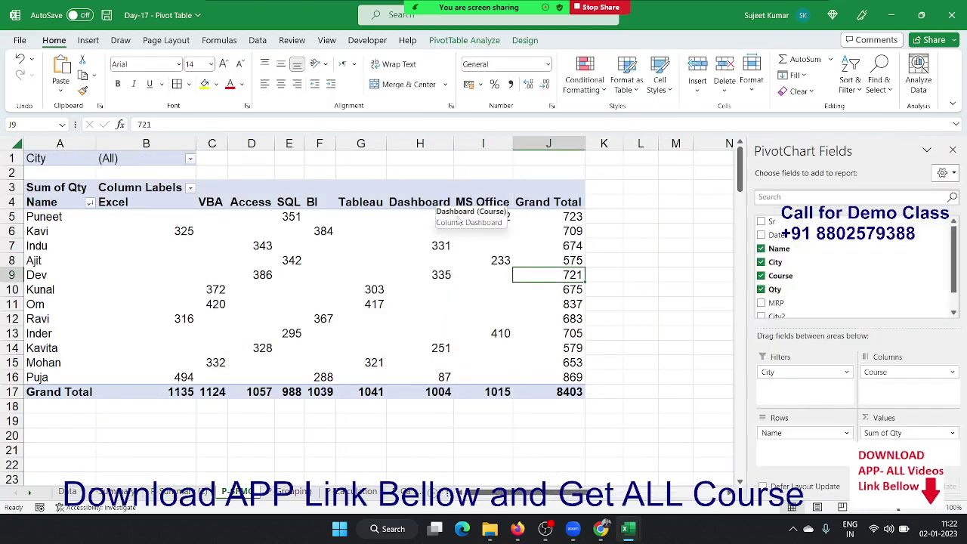
pyautogui.click(488, 255)
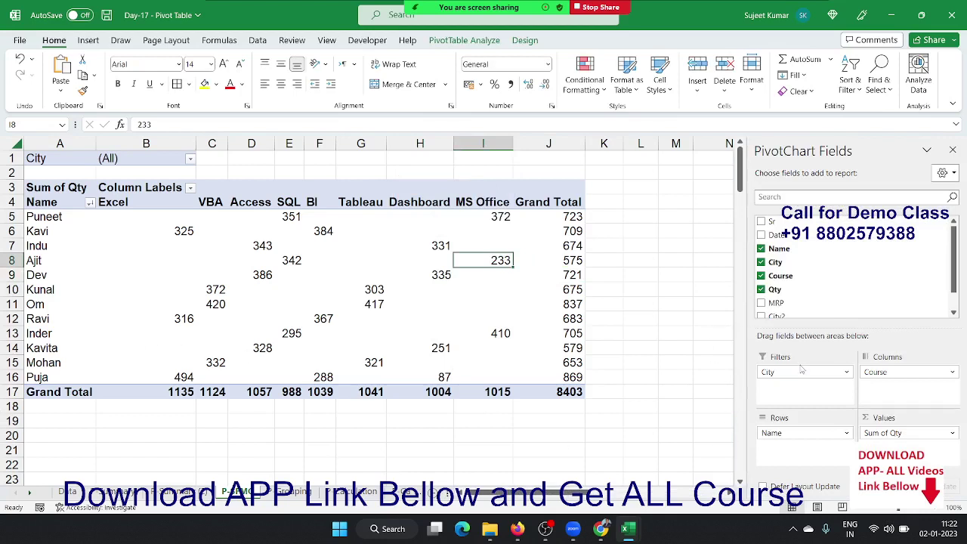
pyautogui.moveTo(803, 371); pyautogui.dragTo(831, 298)
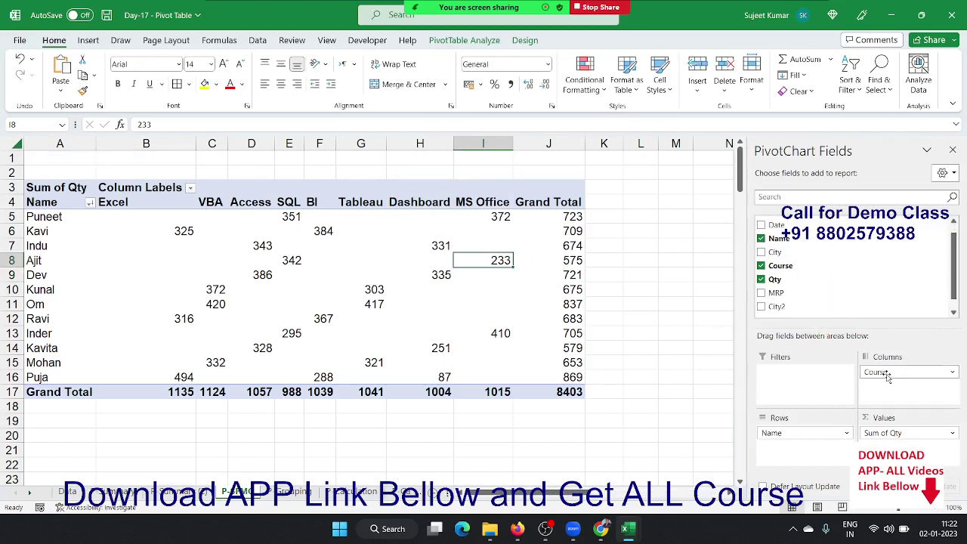
pyautogui.moveTo(887, 374); pyautogui.dragTo(867, 294)
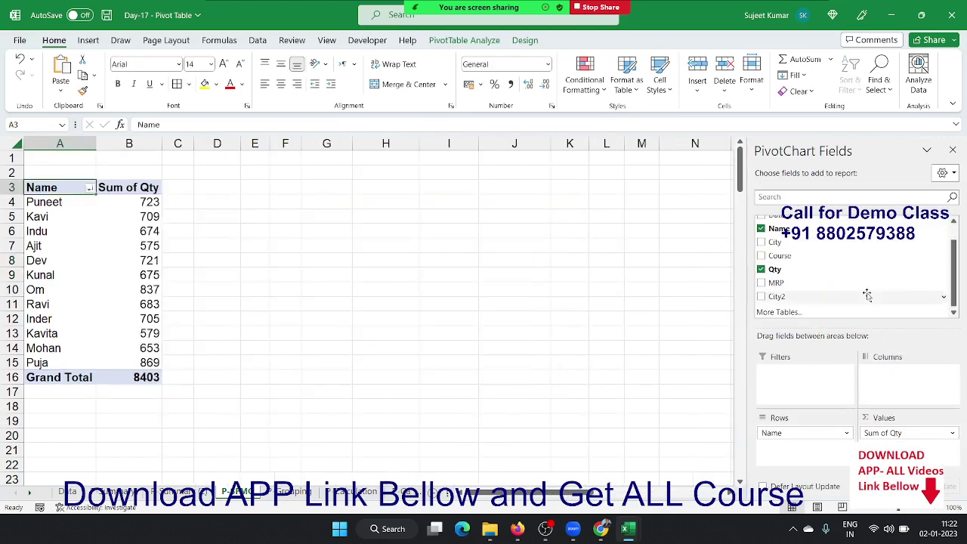
# Sort names by Sum of Qty smallest first, then re-sort the name rows
pyautogui.rightClick(139, 250)
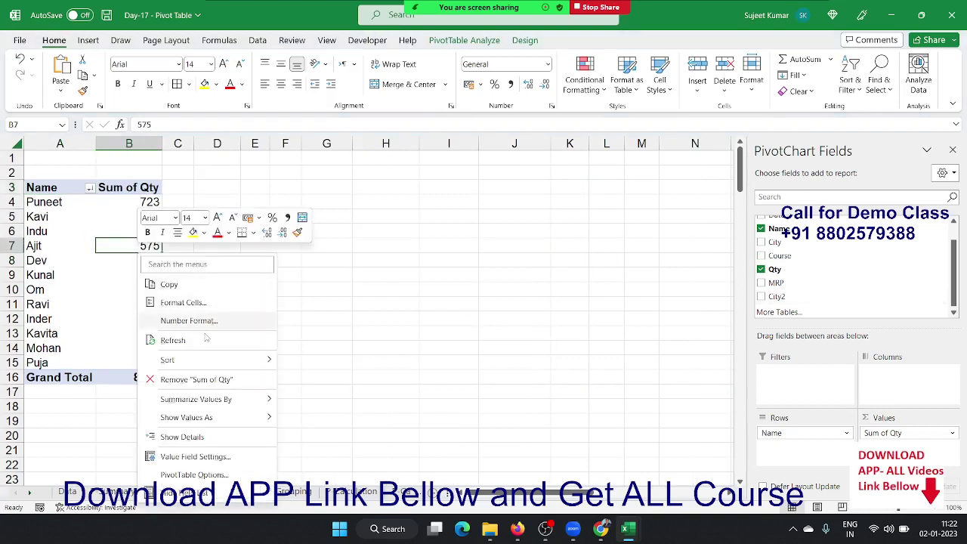
pyautogui.click(306, 356)
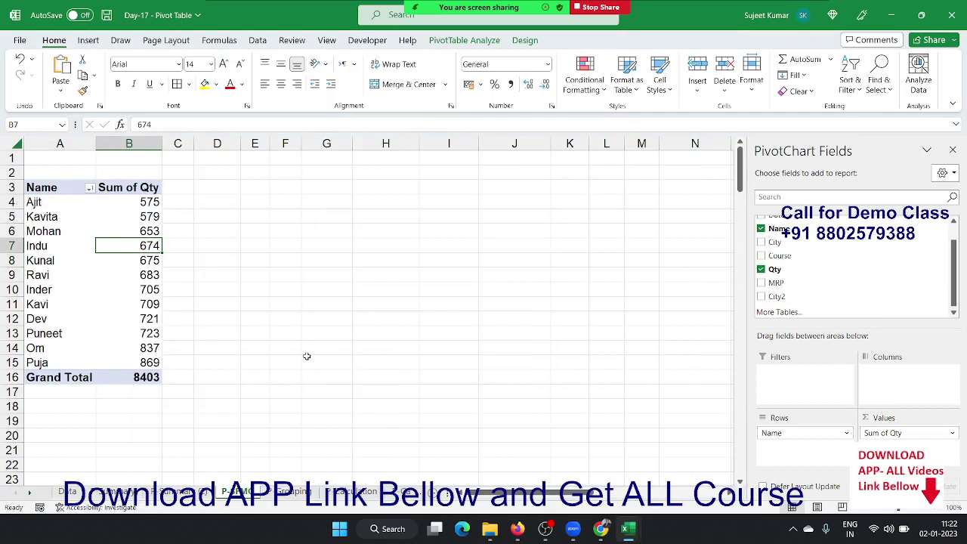
pyautogui.click(75, 233)
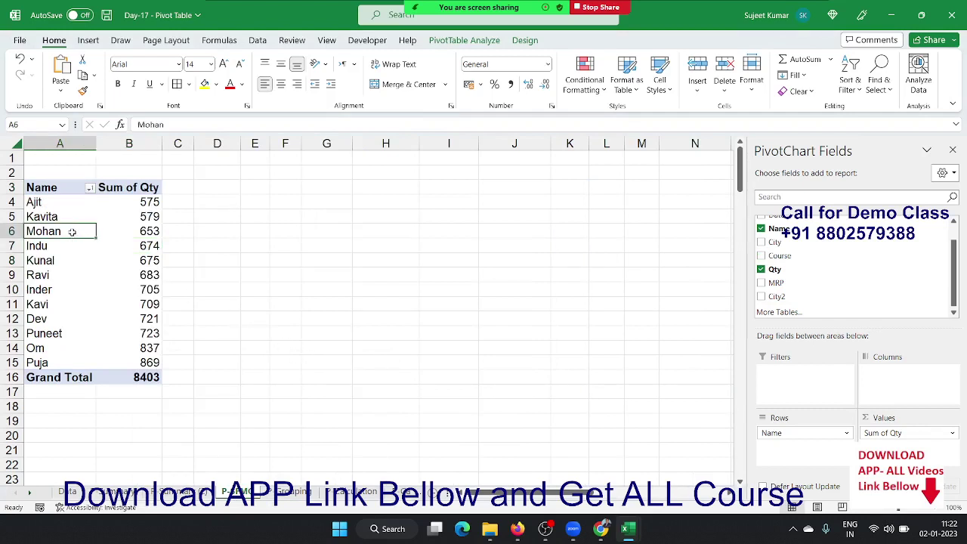
pyautogui.rightClick(75, 233)
pyautogui.moveTo(103, 312)
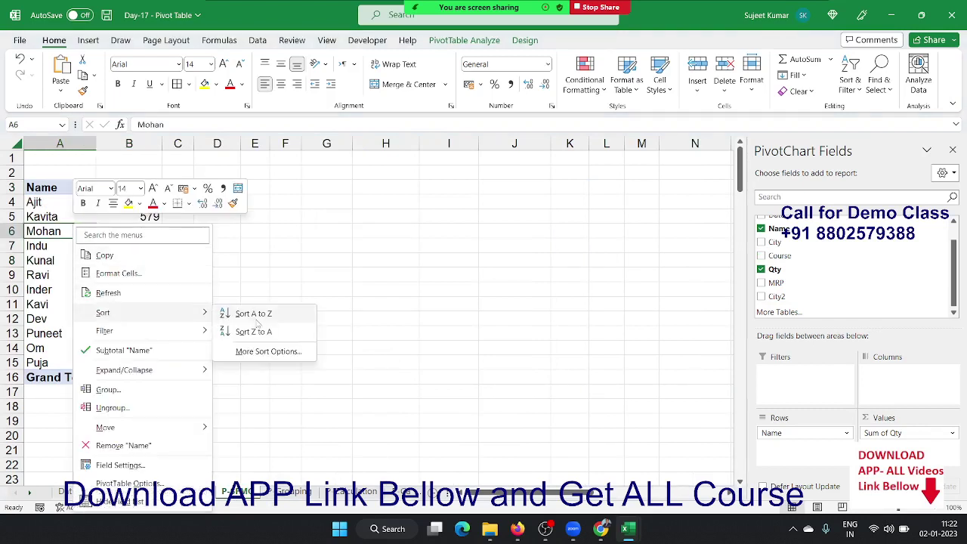
pyautogui.click(255, 319)
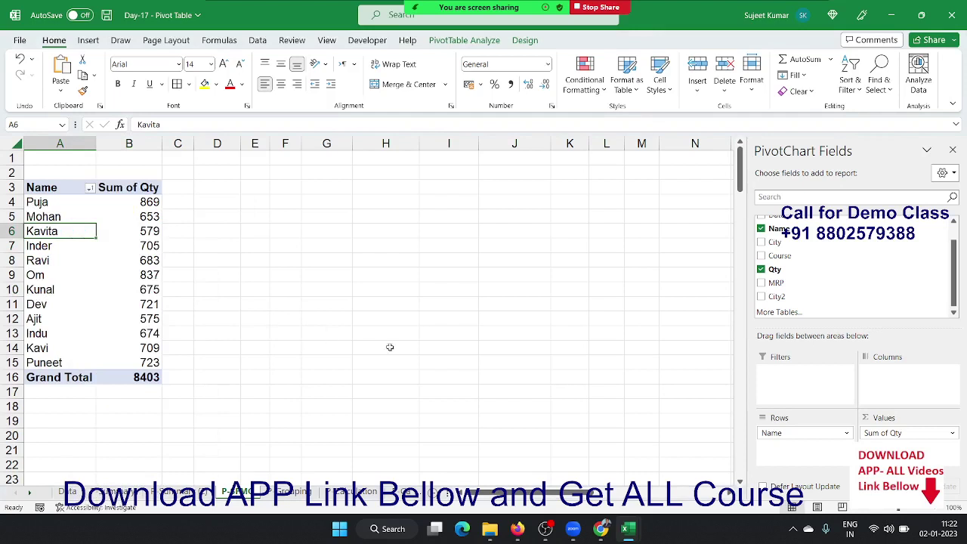
# Add Course as columns, sort the courses A to Z, then remove Course again
pyautogui.moveTo(779, 255); pyautogui.dragTo(898, 381)
pyautogui.rightClick(145, 210)
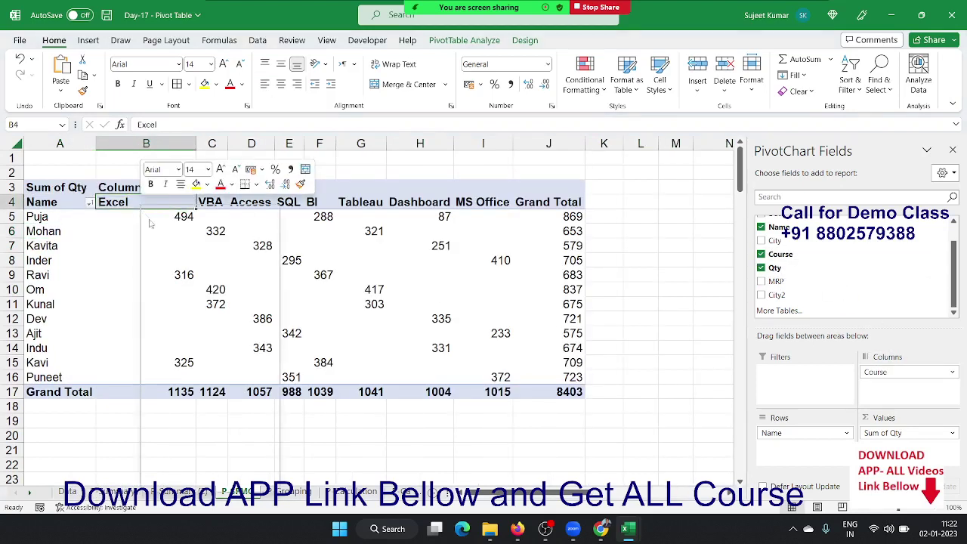
pyautogui.moveTo(172, 293)
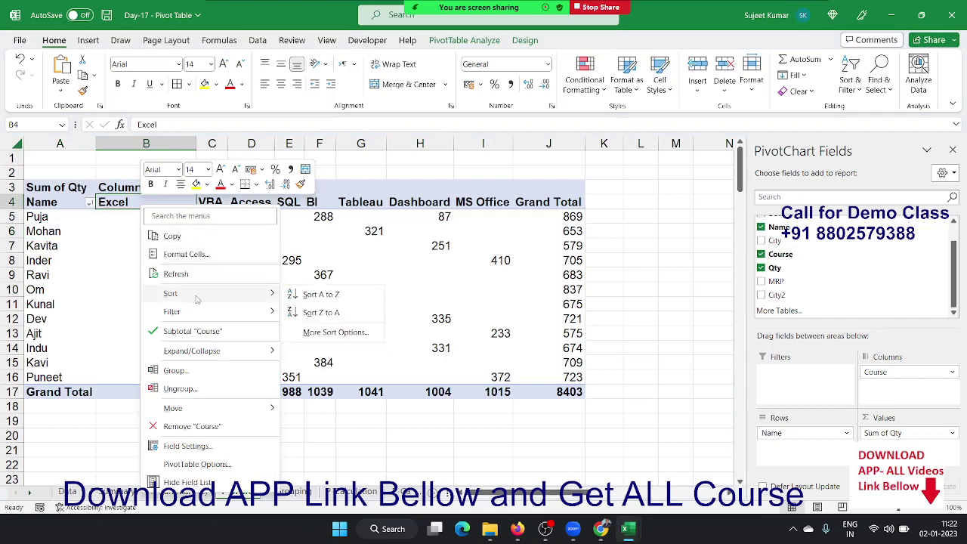
pyautogui.click(321, 292)
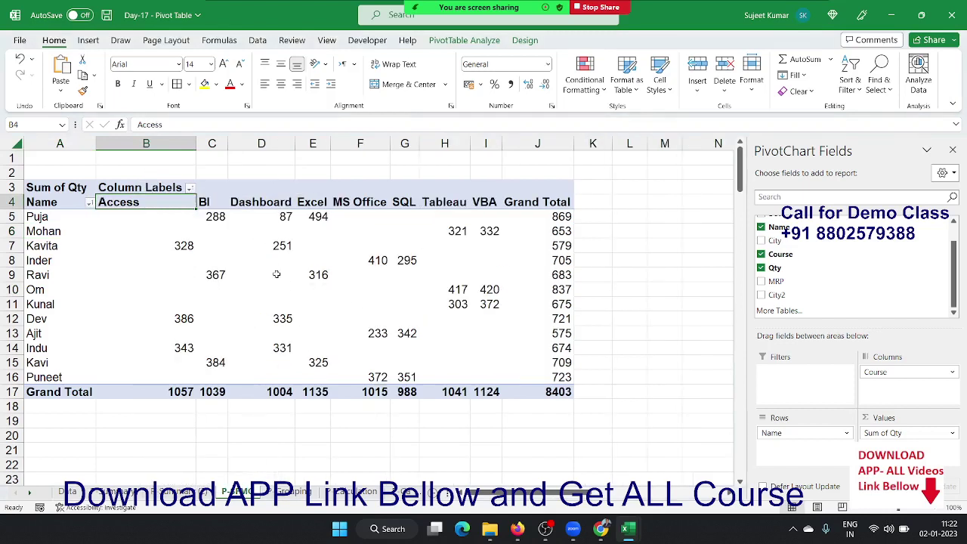
pyautogui.moveTo(905, 370); pyautogui.dragTo(838, 283)
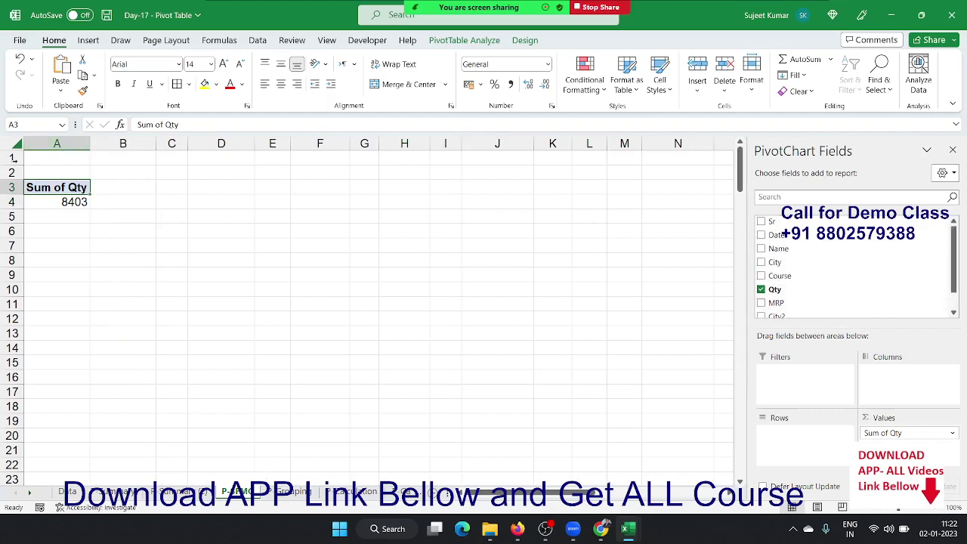
# Clear both pivot tables from the current sheet and switch to the Data sheet
pyautogui.click(15, 142)
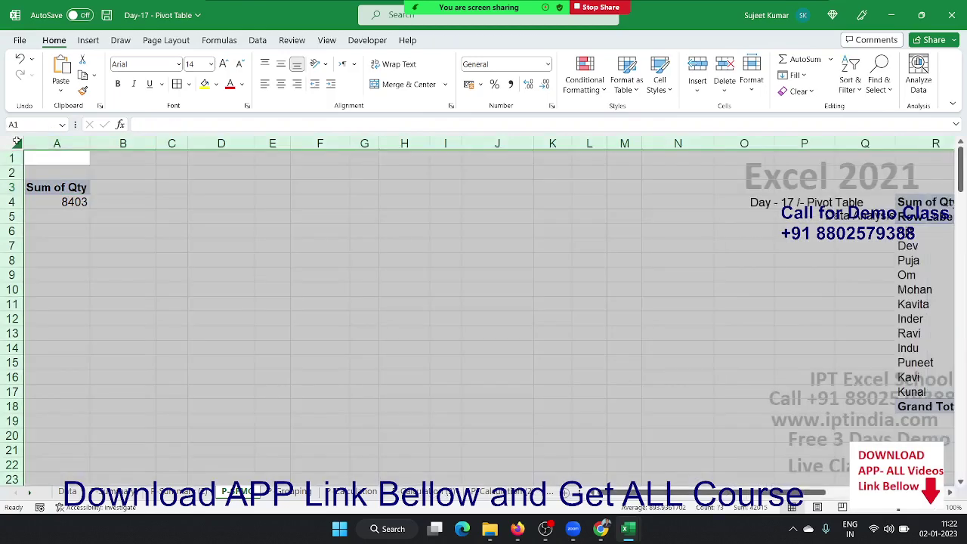
pyautogui.press('Delete')
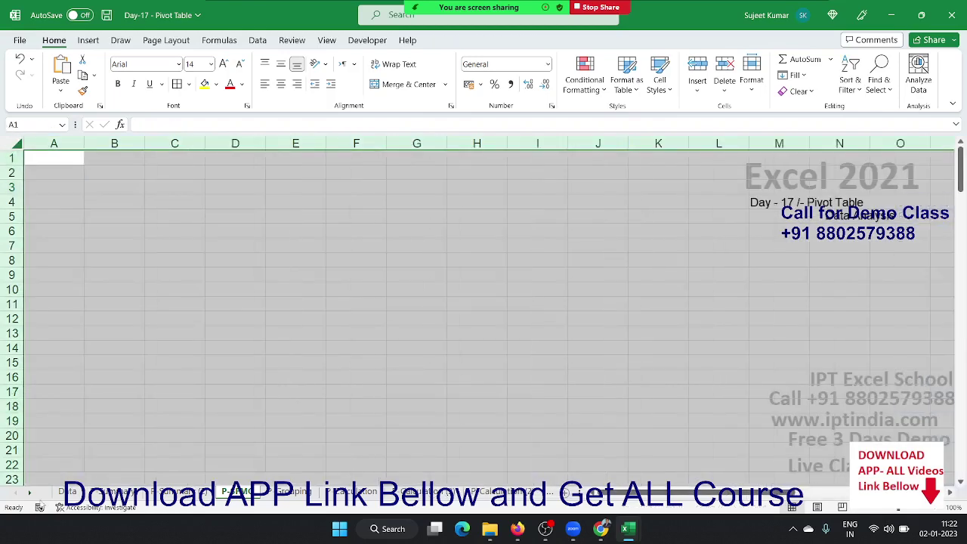
pyautogui.click(65, 491)
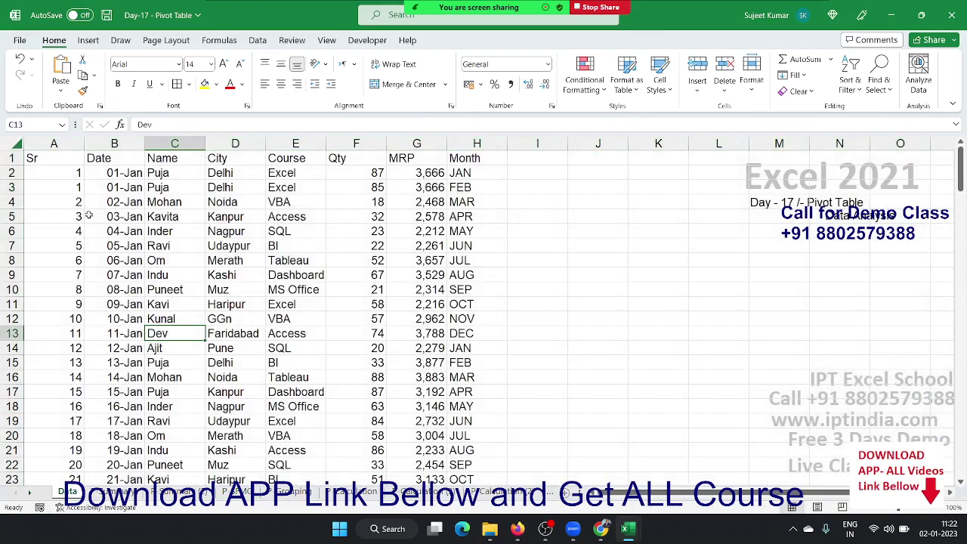
# Insert a PivotTable from the Data range at cell A1 of the P-SFMG sheet
pyautogui.click(87, 40)
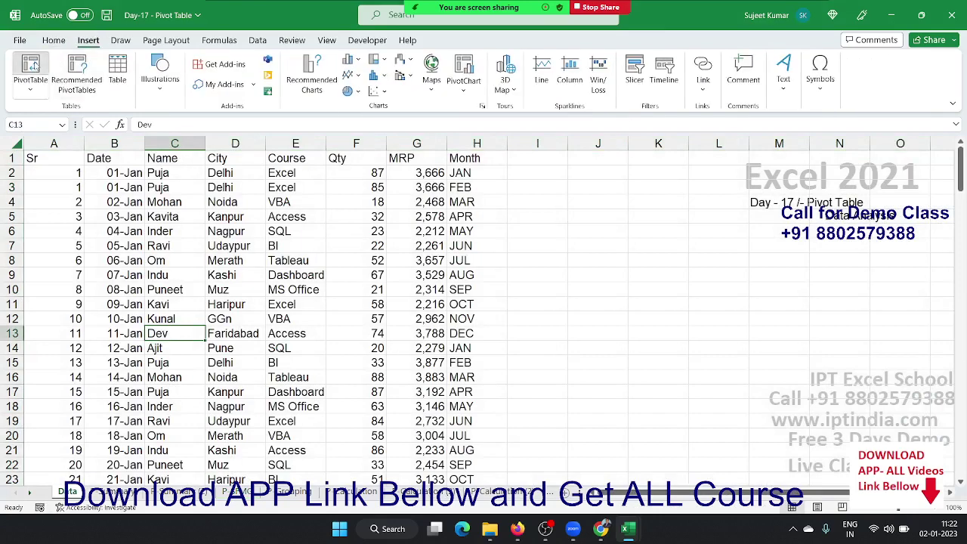
pyautogui.click(30, 67)
pyautogui.click(559, 272)
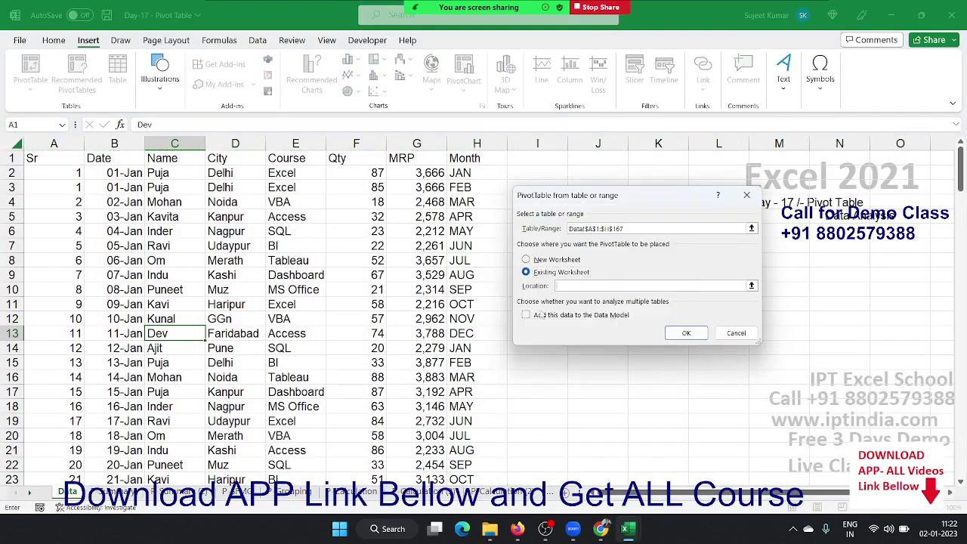
pyautogui.click(237, 491)
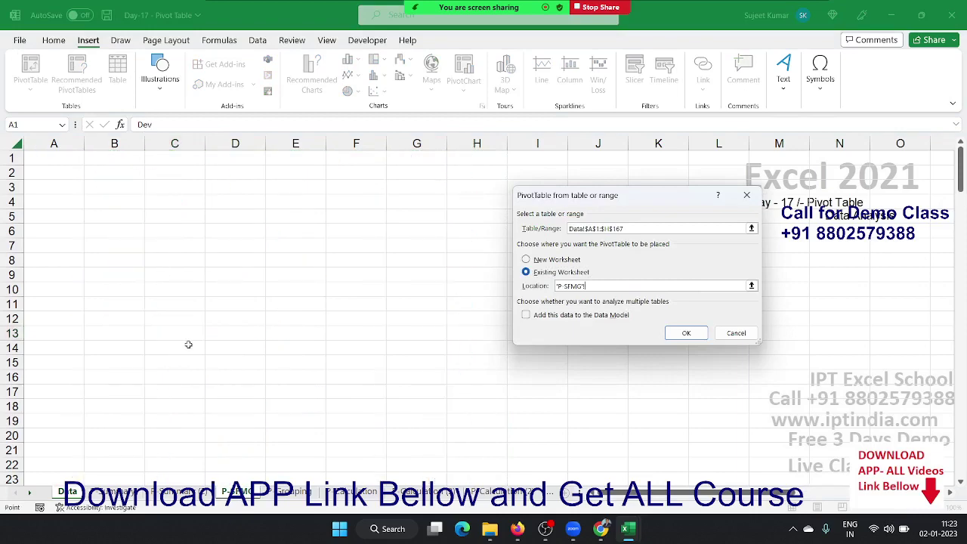
pyautogui.click(69, 163)
pyautogui.click(686, 333)
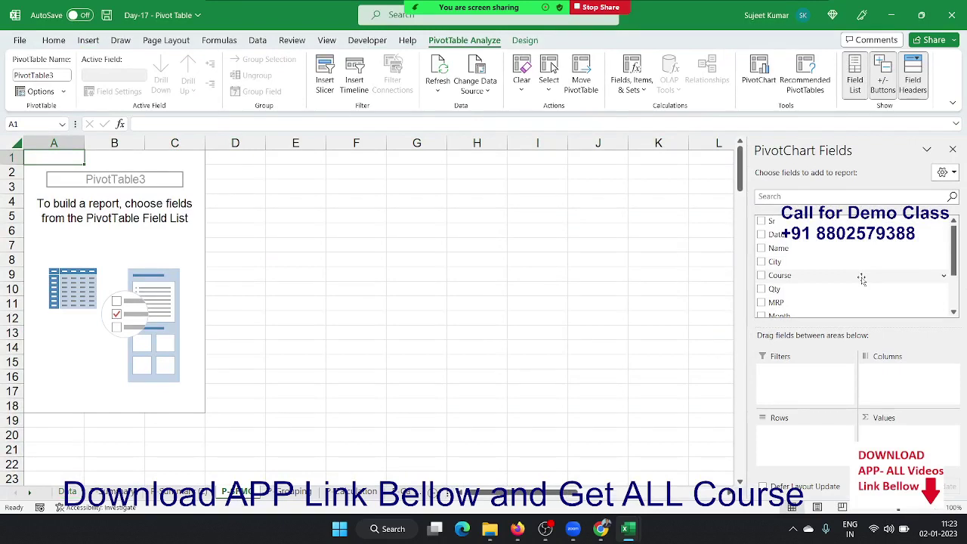
pyautogui.scroll(-3, 862, 279)
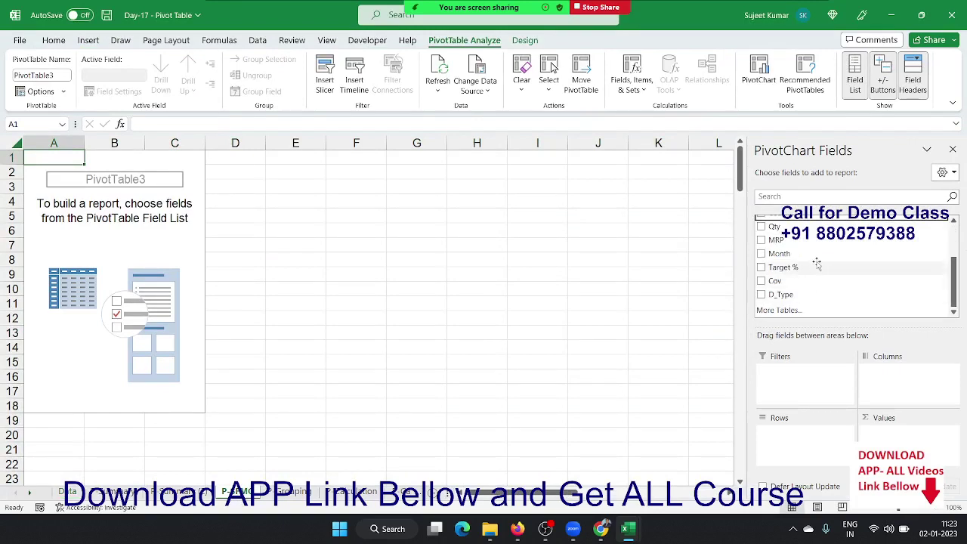
# Put Month in the rows and Sum of Qty in the values, then sort the months ascending
pyautogui.moveTo(816, 254); pyautogui.dragTo(802, 450)
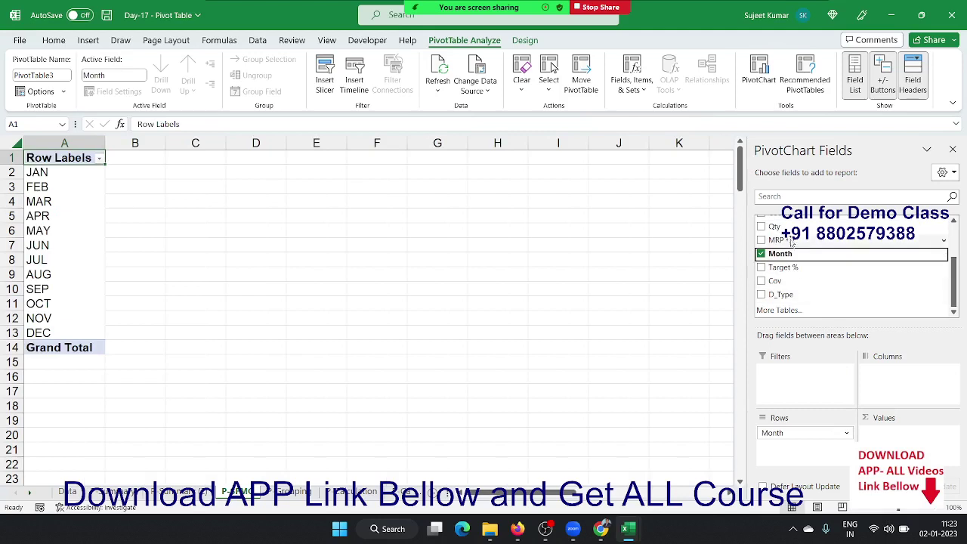
pyautogui.moveTo(786, 228); pyautogui.dragTo(895, 435)
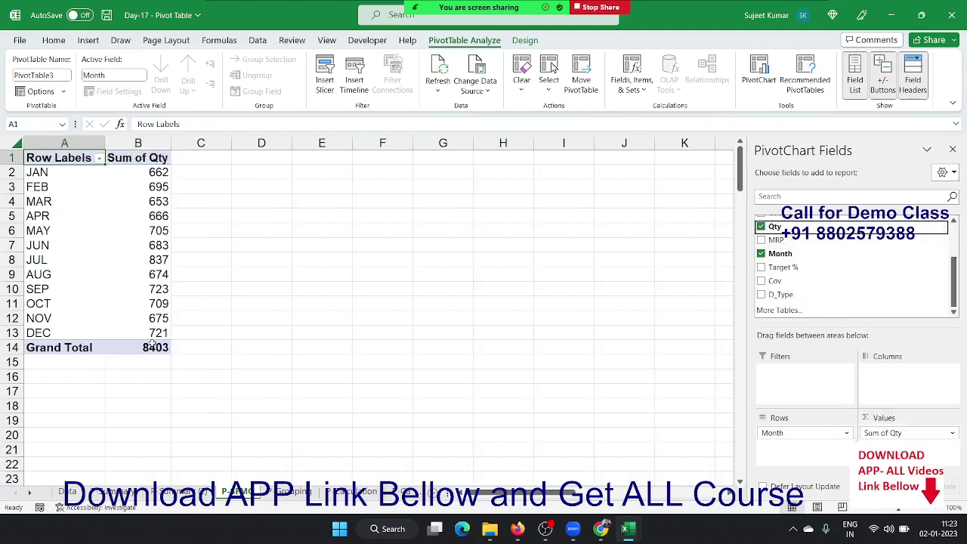
pyautogui.rightClick(51, 244)
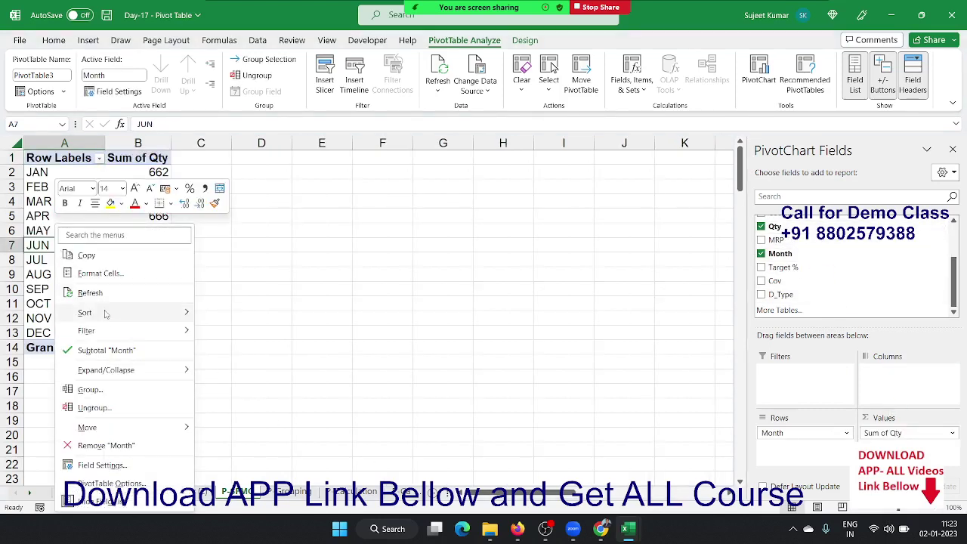
pyautogui.click(225, 312)
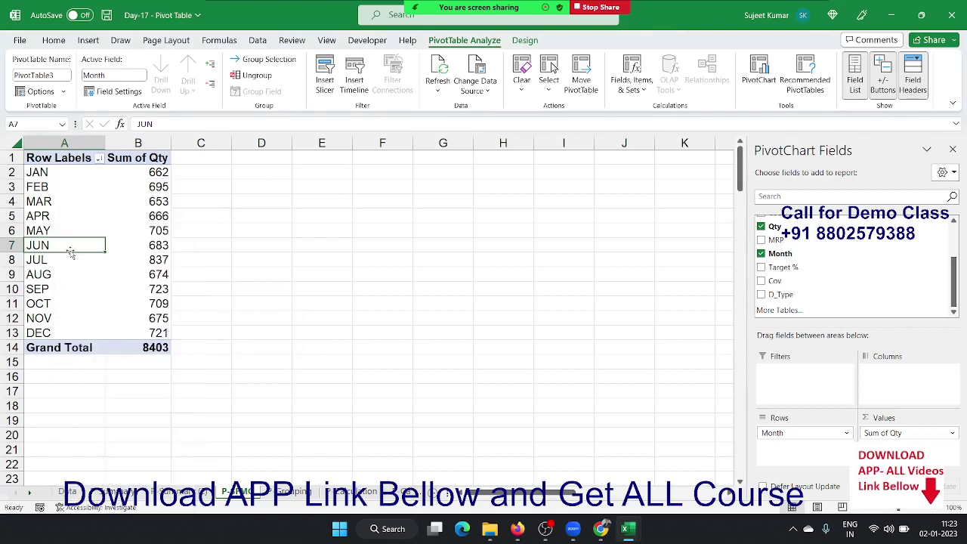
# Try Sort Z to A (DEC first), then sort the months back to JAN through DEC
pyautogui.rightClick(50, 190)
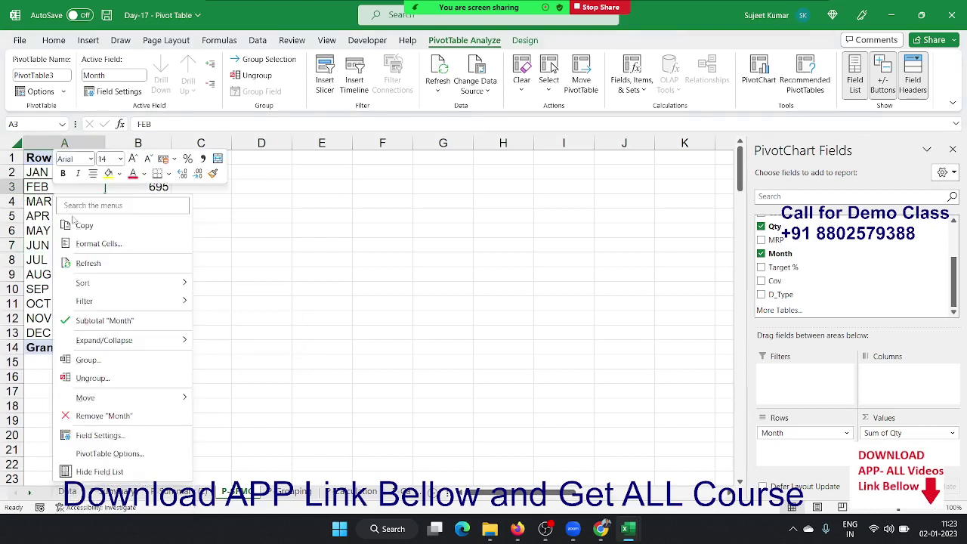
pyautogui.moveTo(83, 282)
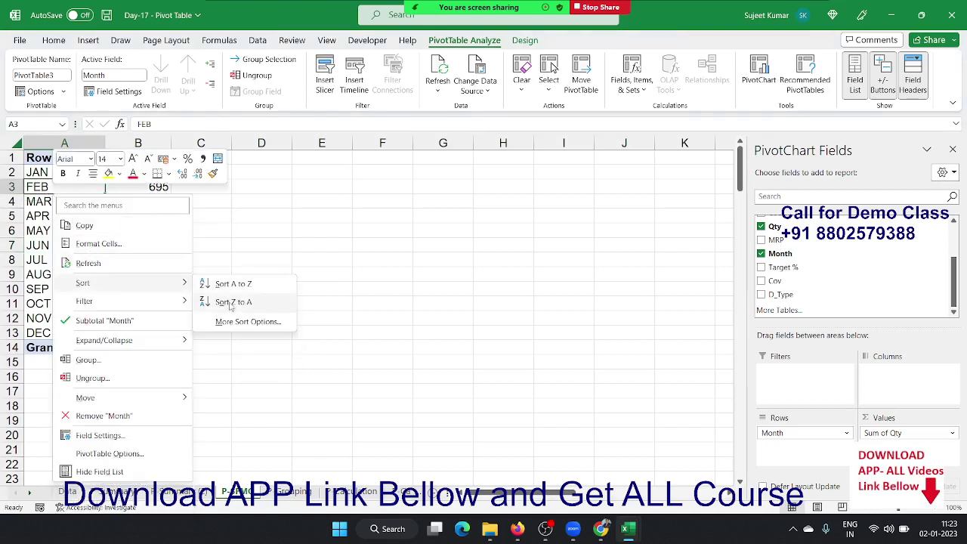
pyautogui.click(231, 304)
pyautogui.click(38, 231)
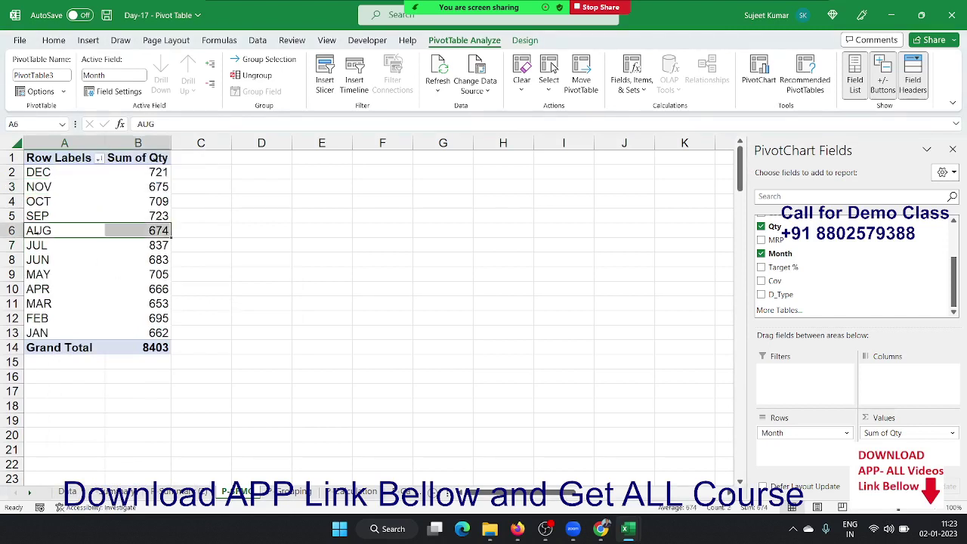
pyautogui.click(56, 328)
pyautogui.click(57, 329)
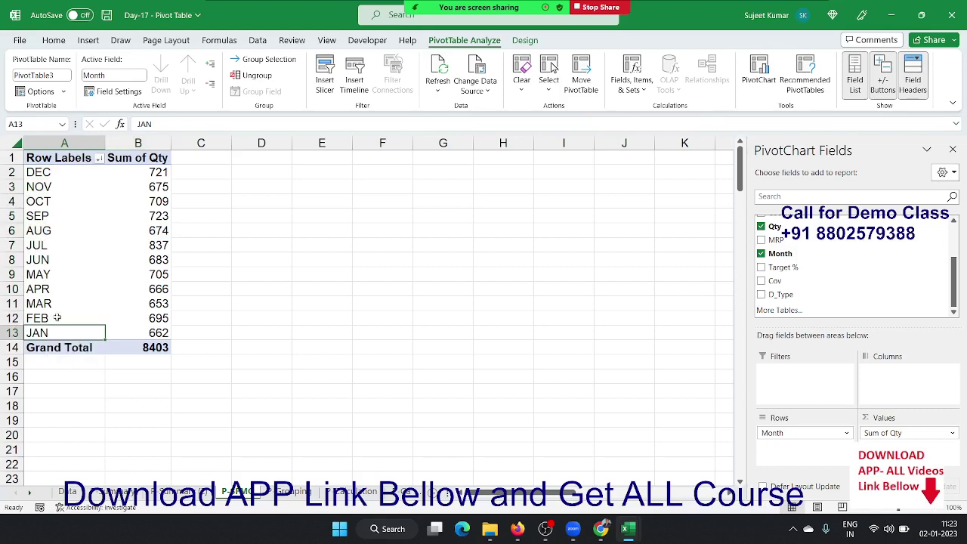
pyautogui.rightClick(39, 275)
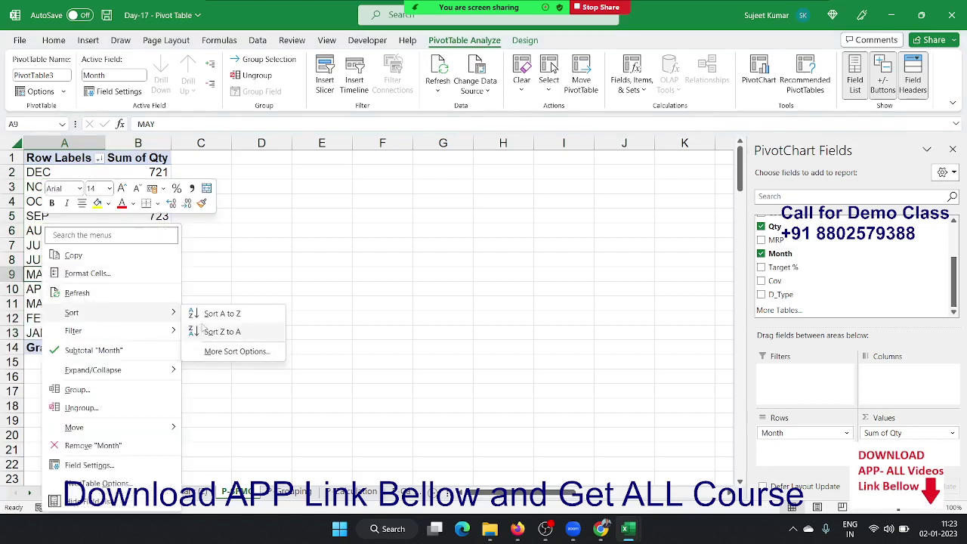
pyautogui.click(207, 311)
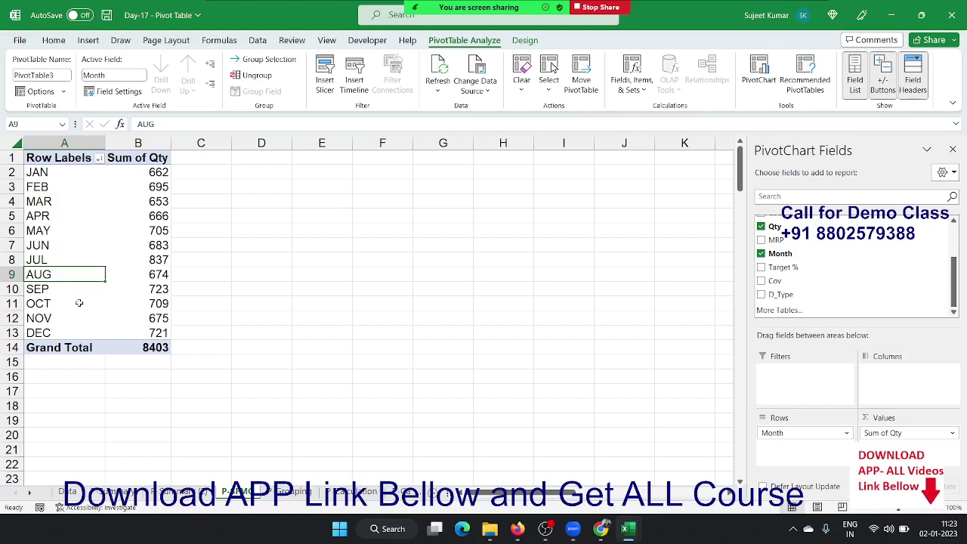
# Move APR–DEC above JAN so months run APR to MAR, and add Course to the columns
pyautogui.click(62, 210)
pyautogui.click(63, 208)
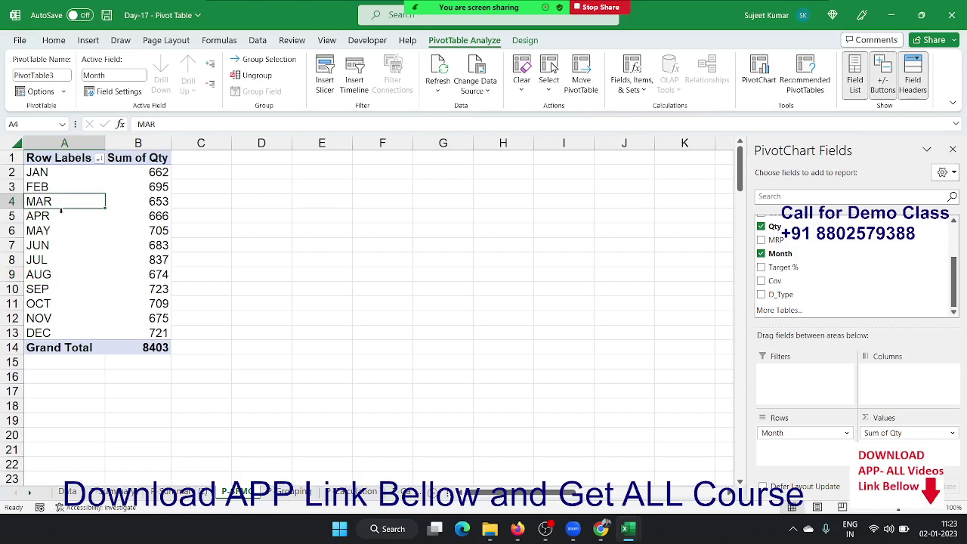
pyautogui.moveTo(61, 215); pyautogui.dragTo(51, 333)
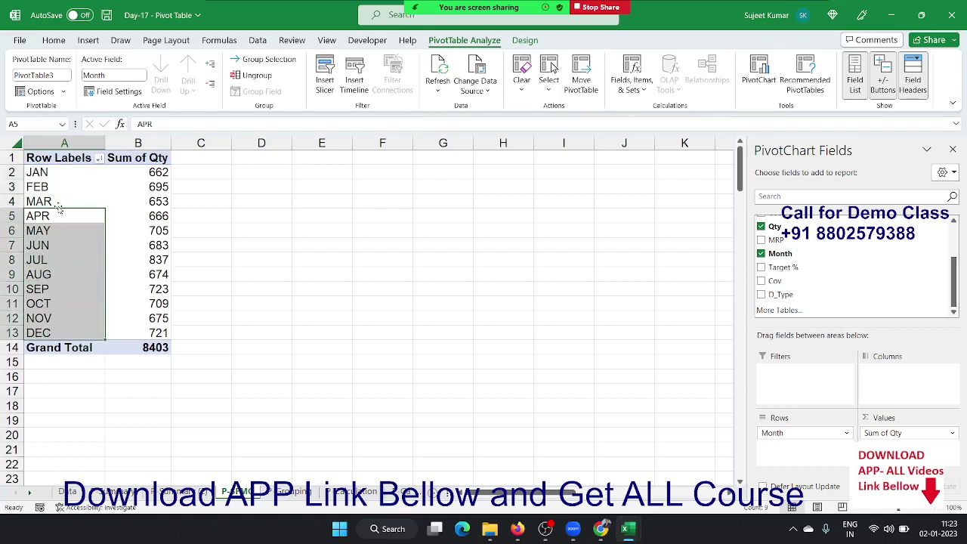
pyautogui.moveTo(59, 208); pyautogui.dragTo(60, 163)
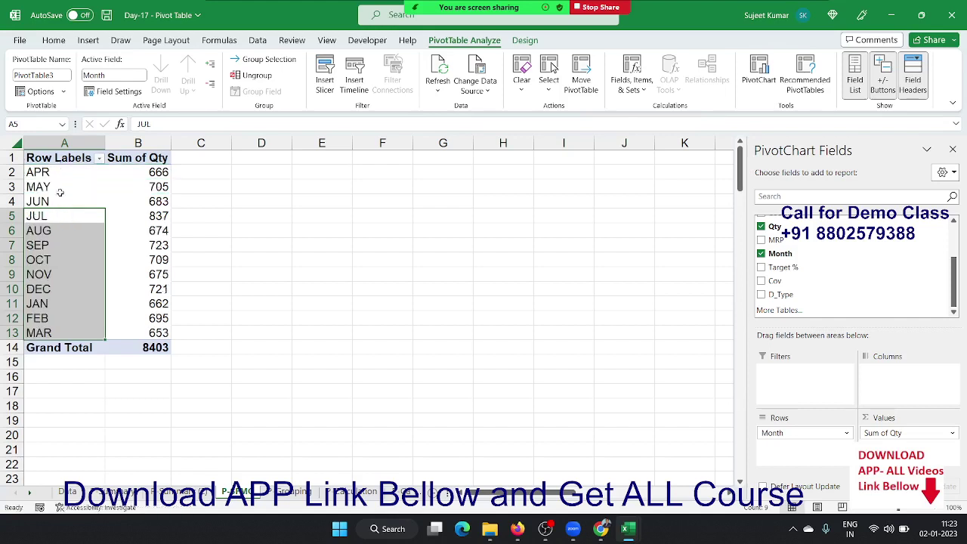
pyautogui.click(62, 177)
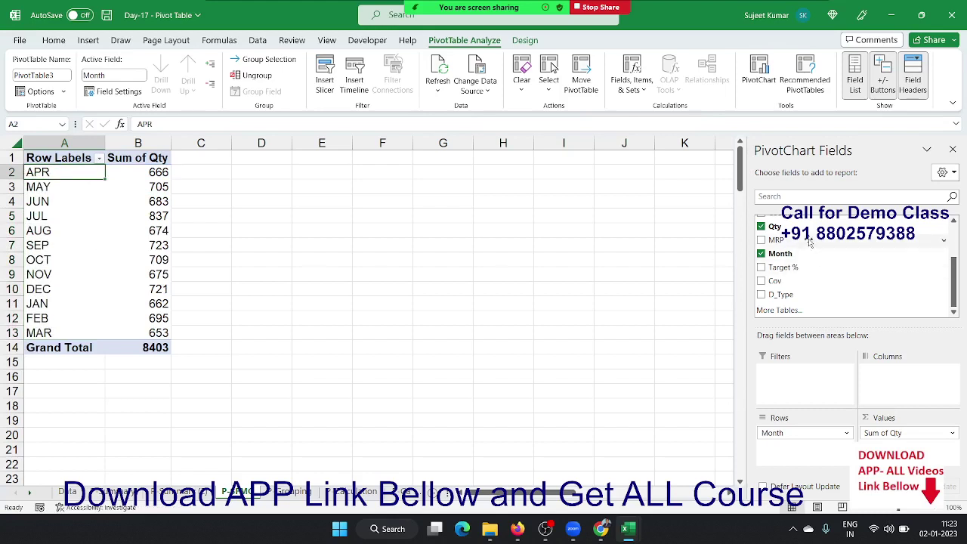
pyautogui.scroll(2, 808, 241)
pyautogui.moveTo(803, 266); pyautogui.dragTo(898, 373)
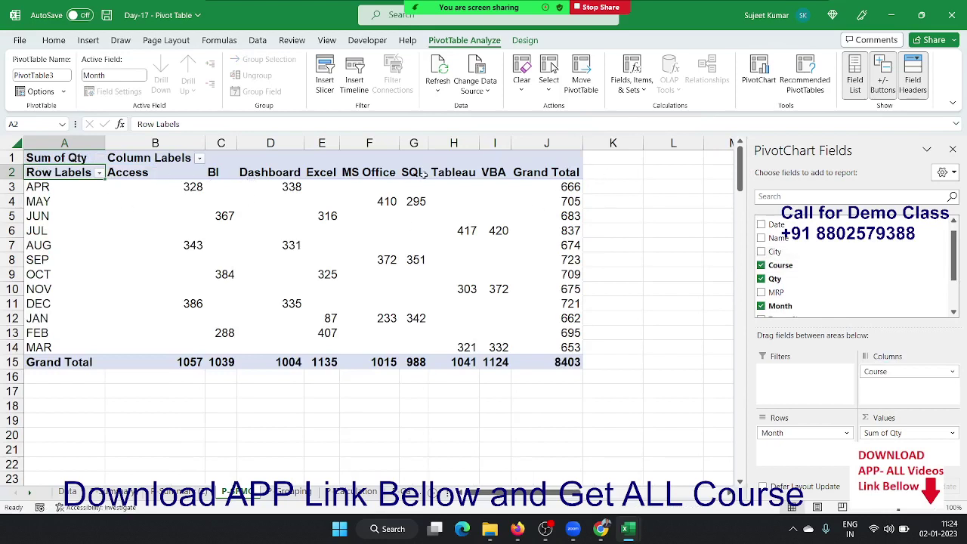
# Reorder the course columns to Excel, VBA and then Dashboard before BI, then remove Course from the columns
pyautogui.click(328, 178)
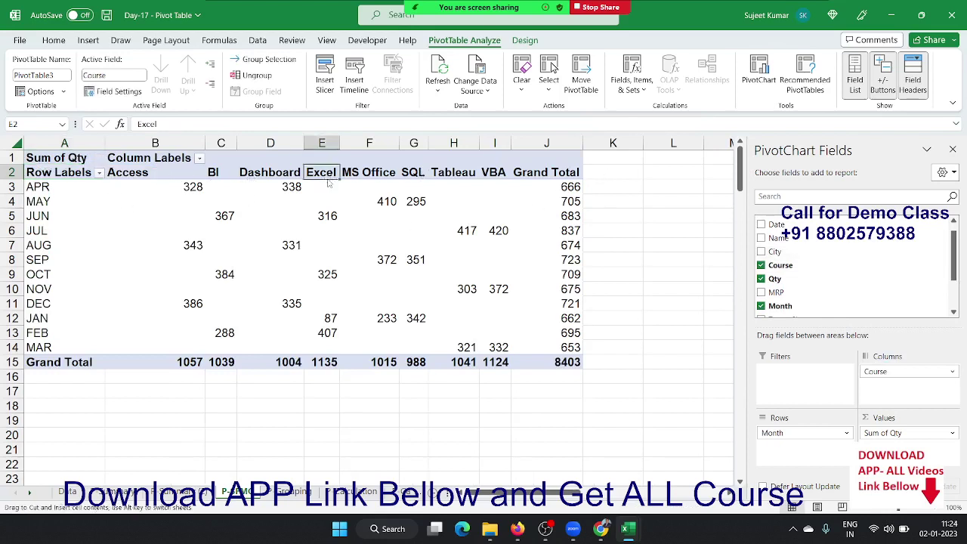
pyautogui.moveTo(328, 181); pyautogui.dragTo(119, 193)
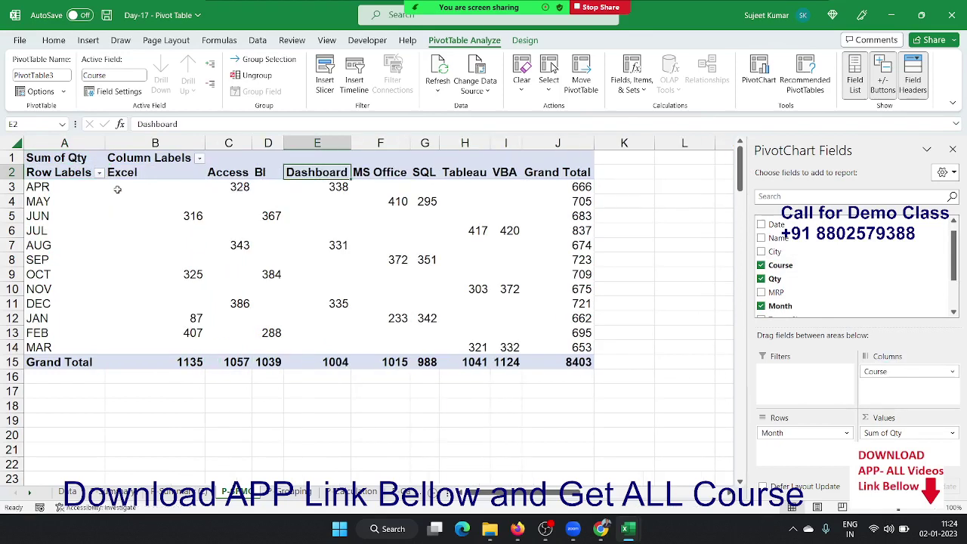
pyautogui.click(503, 174)
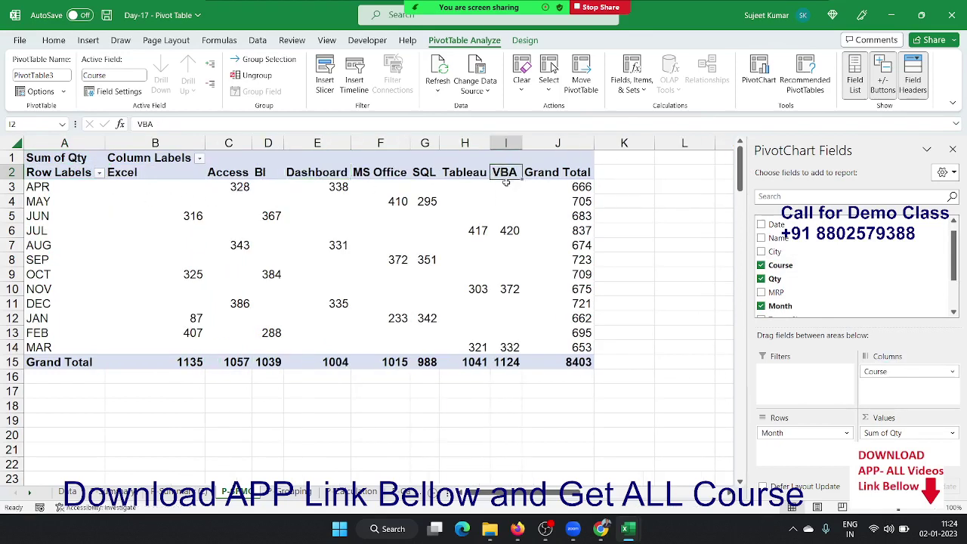
pyautogui.moveTo(502, 182); pyautogui.dragTo(209, 194)
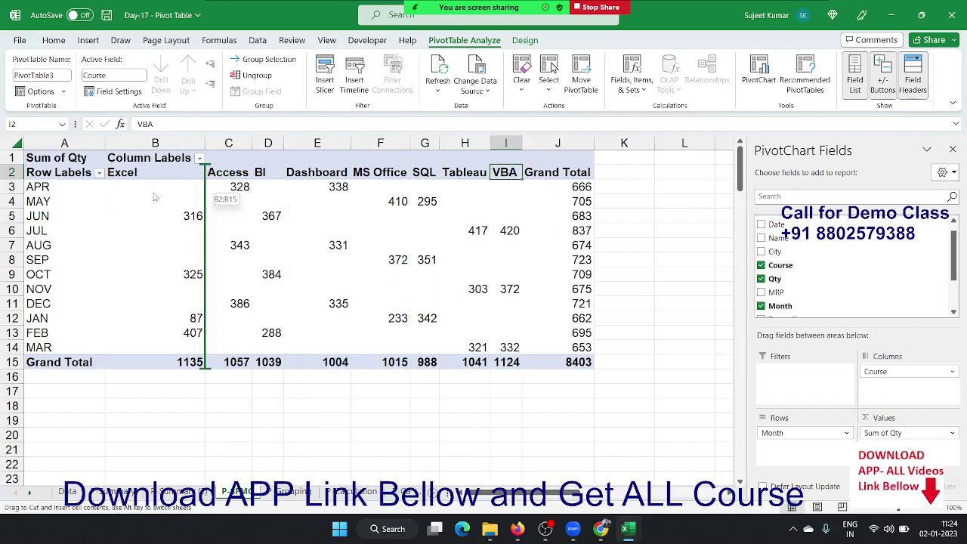
pyautogui.moveTo(142, 188); pyautogui.dragTo(210, 194)
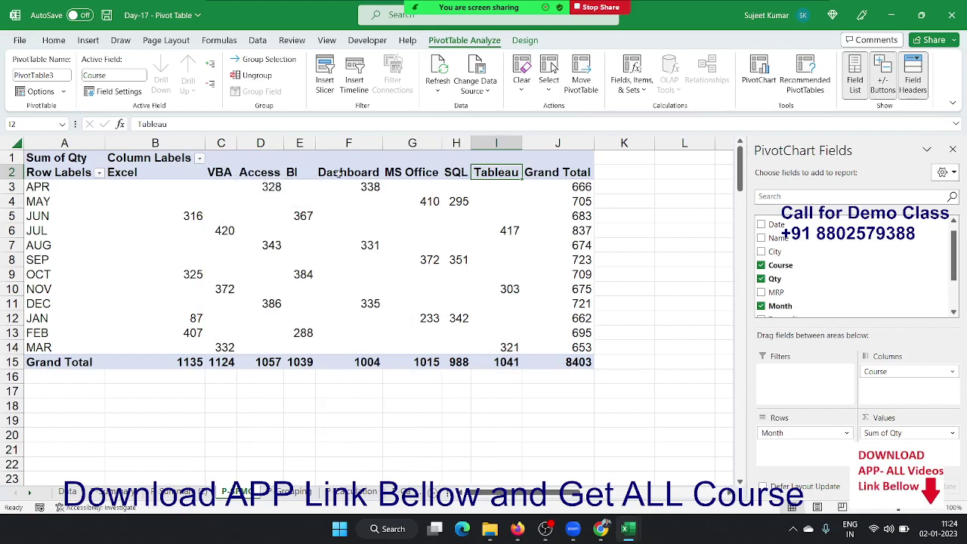
pyautogui.click(370, 175)
pyautogui.moveTo(375, 181); pyautogui.dragTo(289, 179)
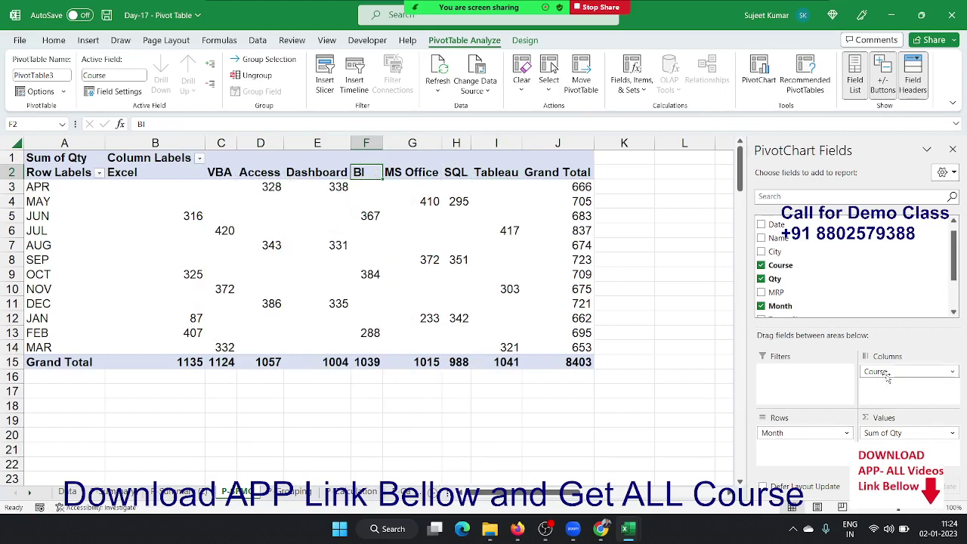
pyautogui.moveTo(880, 371); pyautogui.dragTo(870, 293)
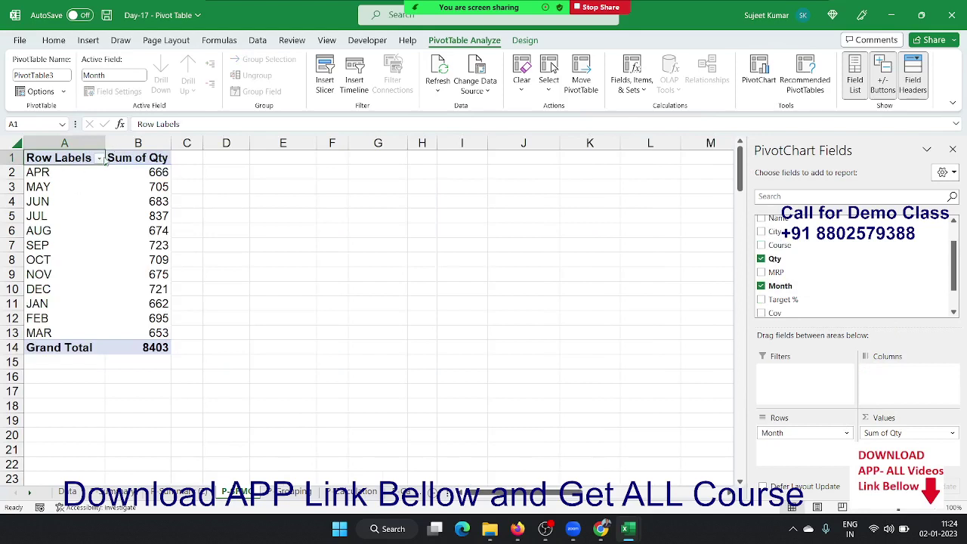
# Filter the month labels to show only MAY and JUN, then clear that filter
pyautogui.click(99, 158)
pyautogui.click(46, 294)
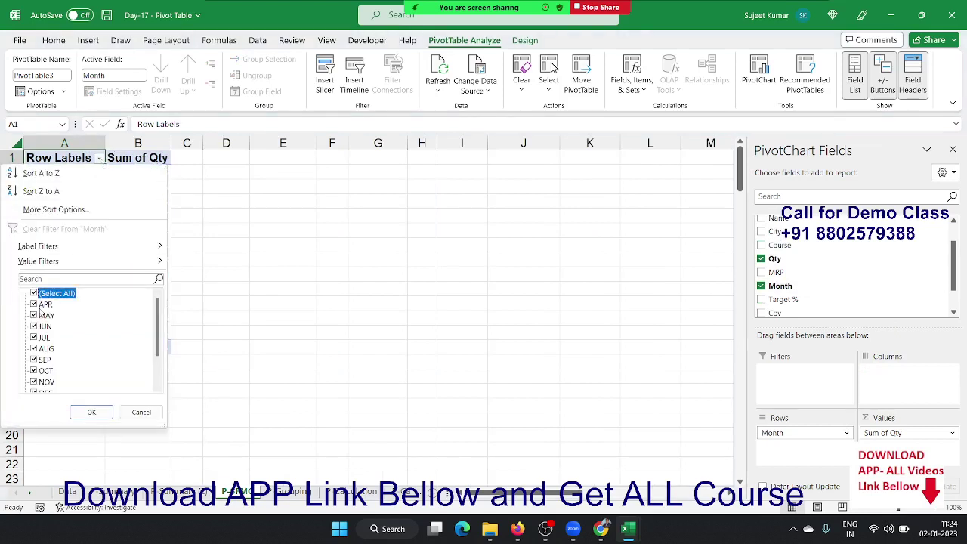
pyautogui.click(35, 293)
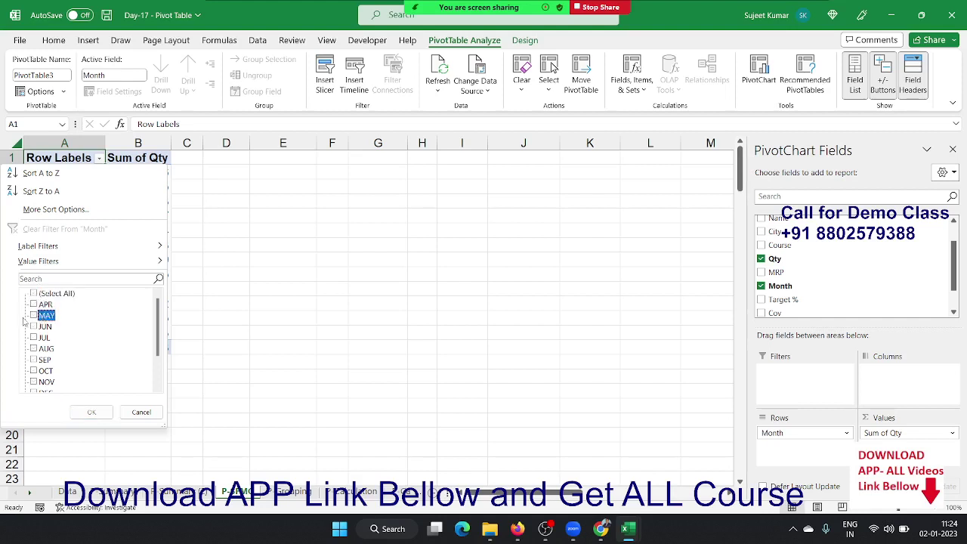
pyautogui.click(34, 315)
pyautogui.click(34, 327)
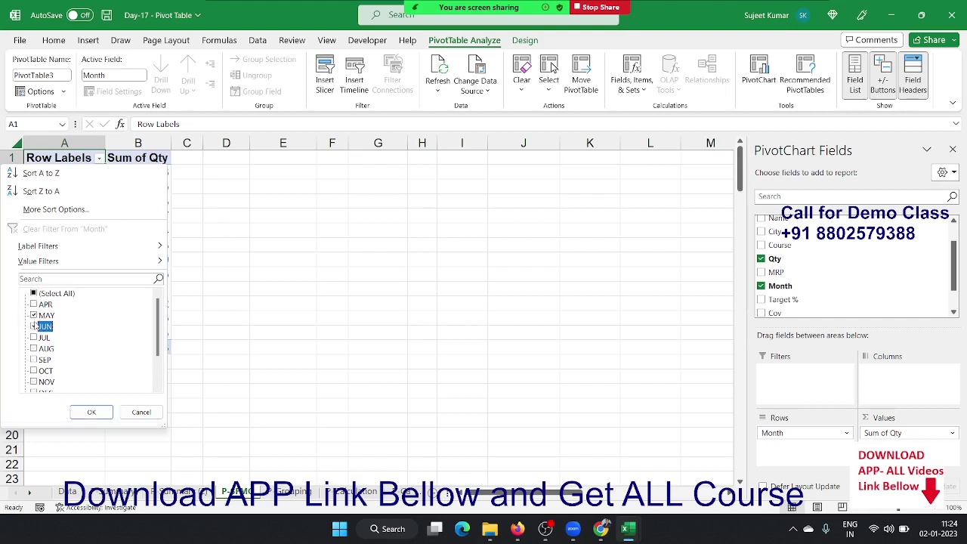
pyautogui.click(92, 412)
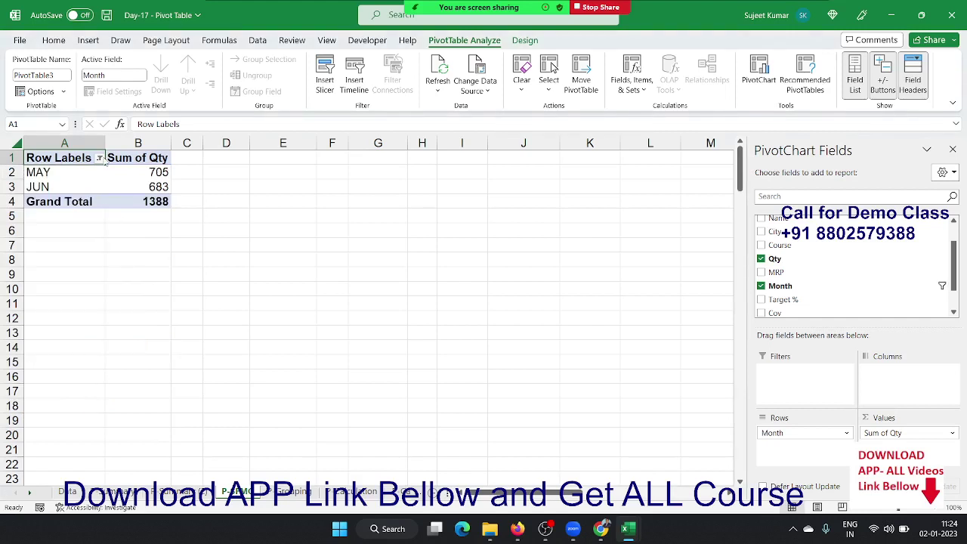
pyautogui.click(99, 157)
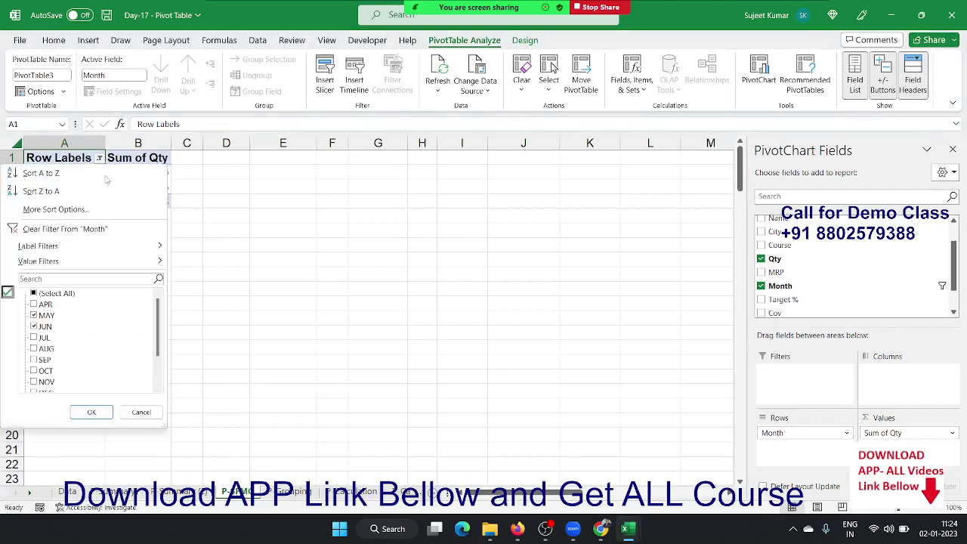
pyautogui.click(53, 228)
# Apply a Top 10 value filter to the months, then clear it to show all 12 months
pyautogui.click(99, 158)
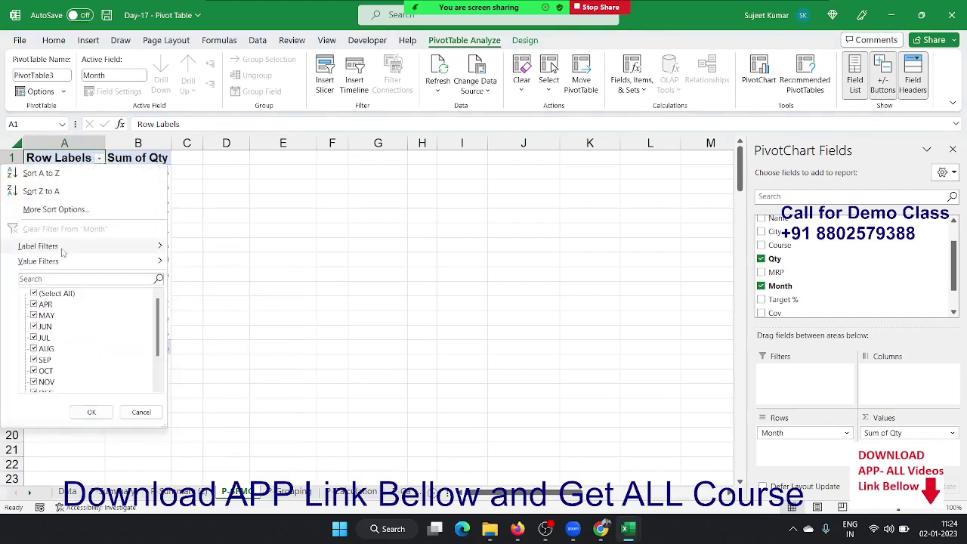
pyautogui.moveTo(38, 245)
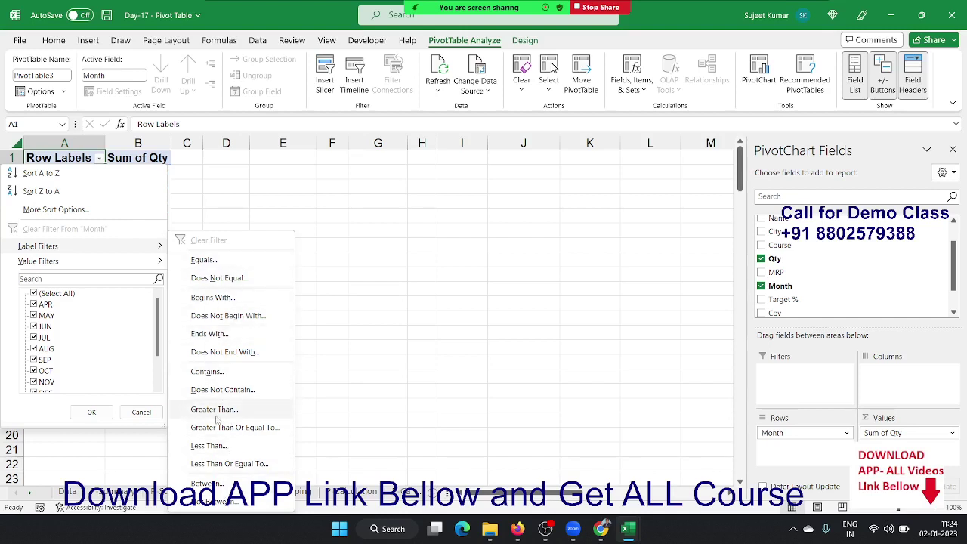
pyautogui.click(213, 198)
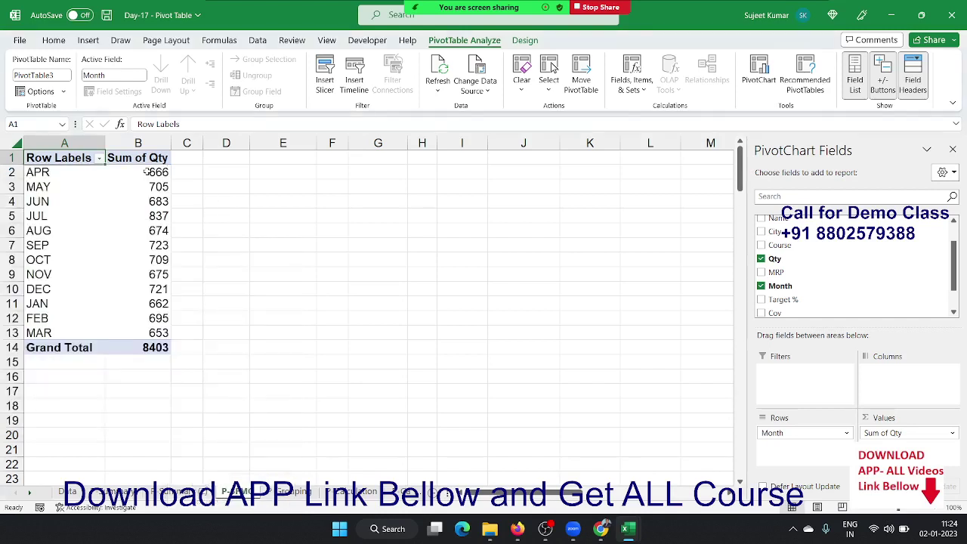
pyautogui.click(151, 200)
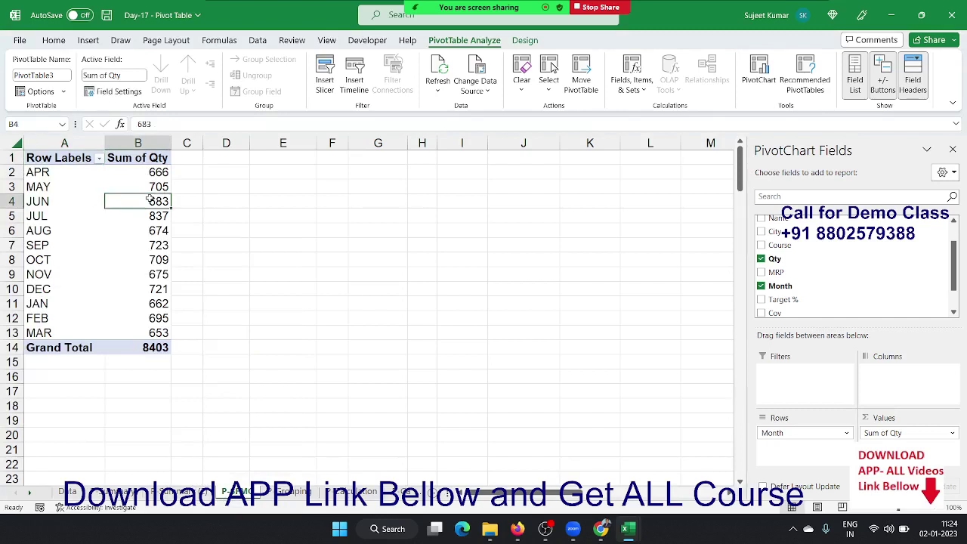
pyautogui.click(98, 158)
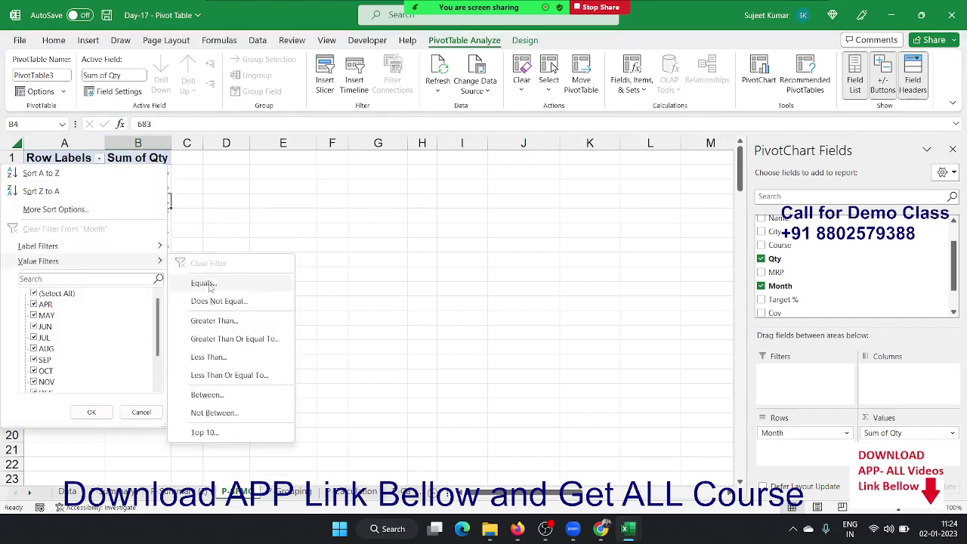
pyautogui.click(216, 430)
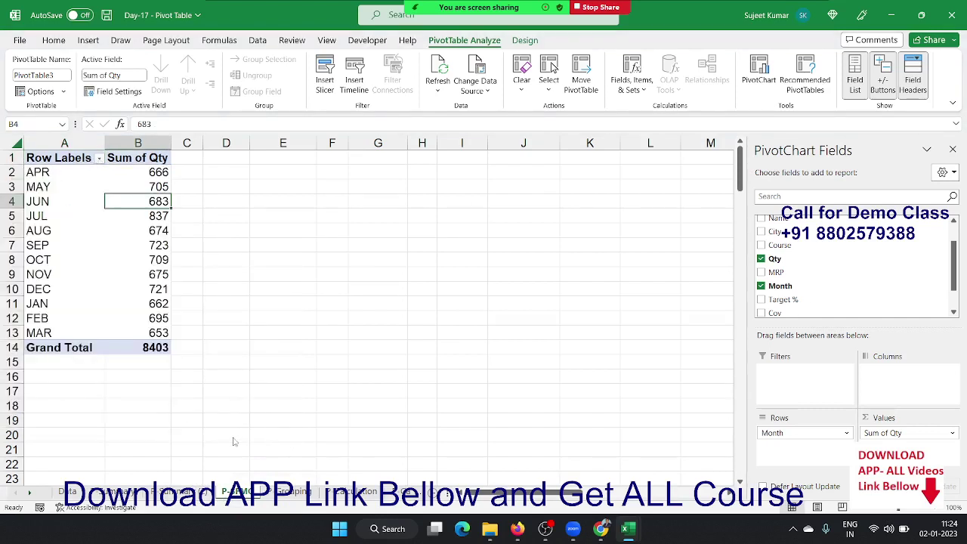
pyautogui.click(716, 274)
pyautogui.click(98, 158)
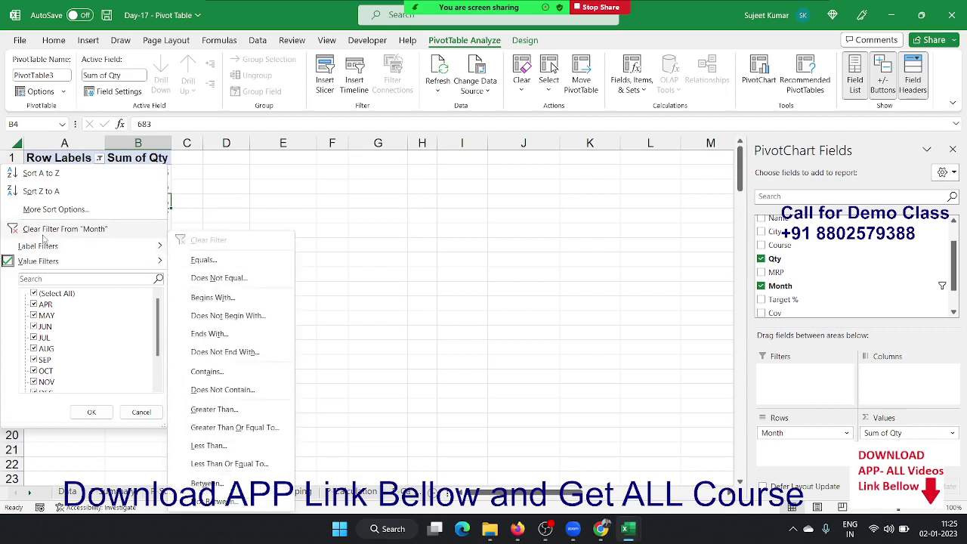
pyautogui.click(38, 228)
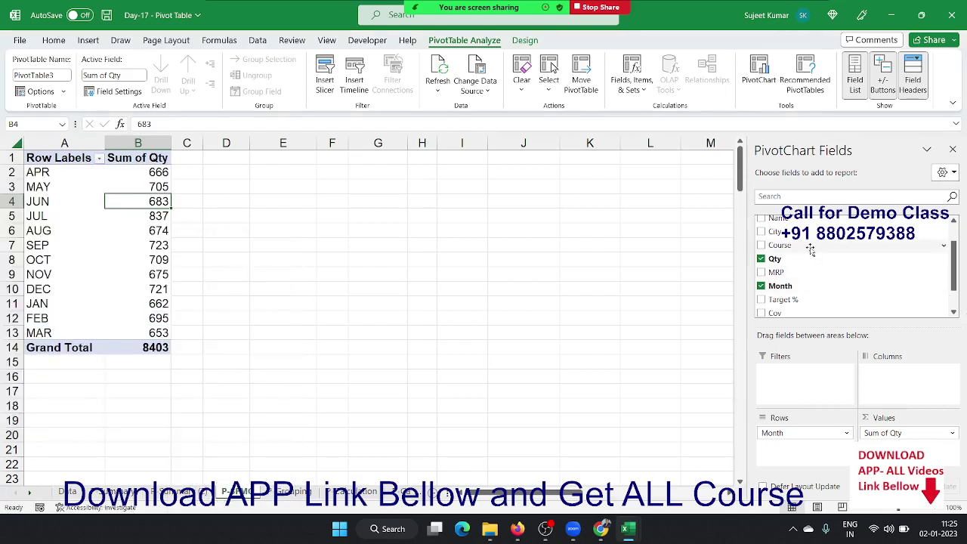
pyautogui.moveTo(810, 250); pyautogui.dragTo(929, 381)
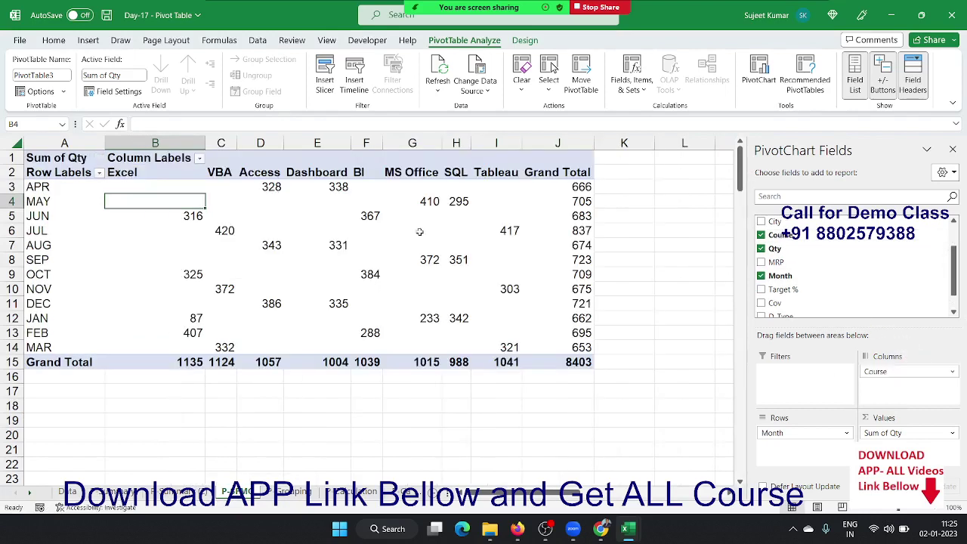
pyautogui.click(352, 176)
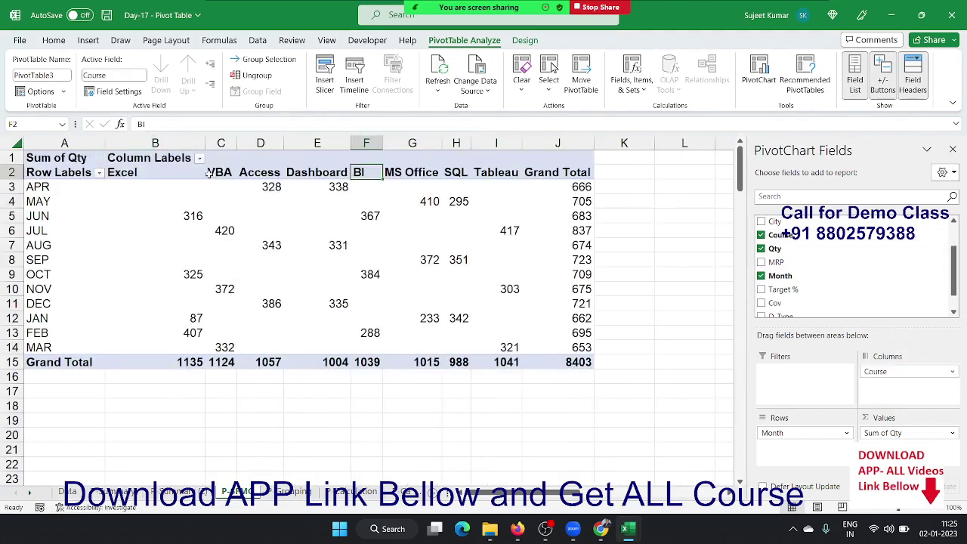
pyautogui.click(173, 163)
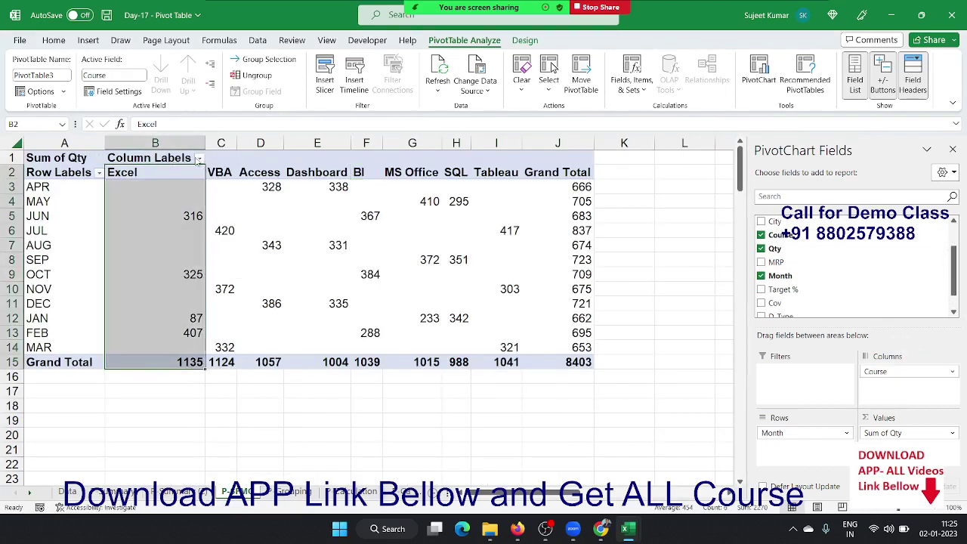
pyautogui.click(198, 161)
pyautogui.click(200, 158)
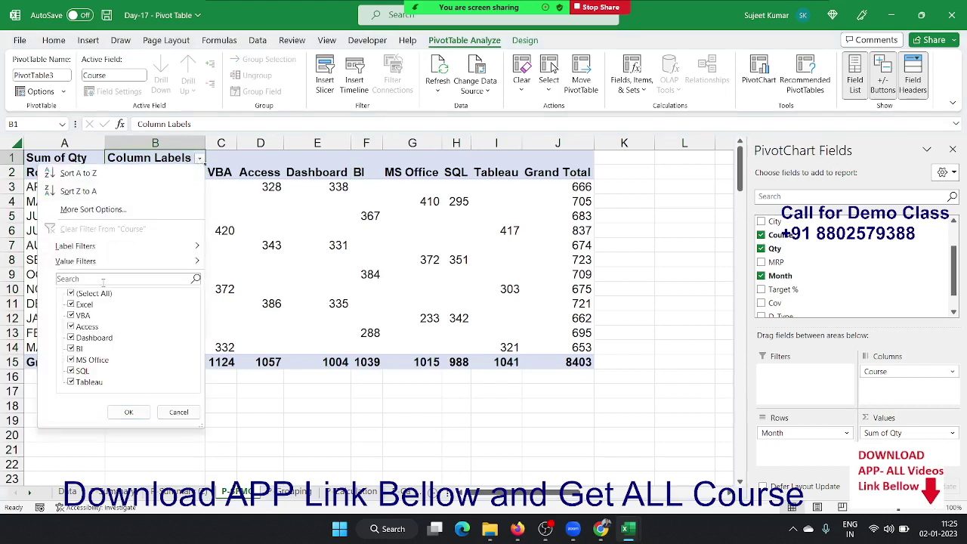
pyautogui.click(70, 293)
pyautogui.click(70, 303)
pyautogui.click(70, 327)
pyautogui.click(130, 413)
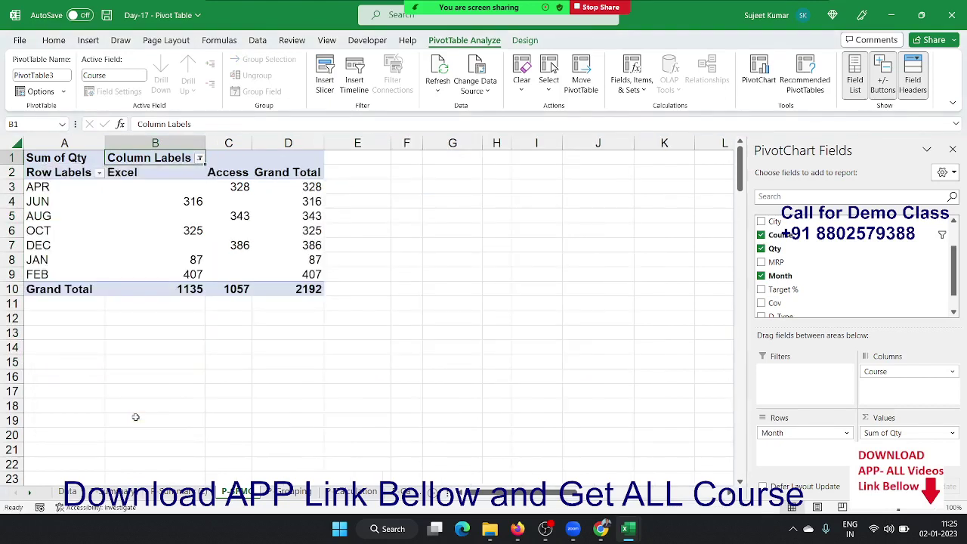
pyautogui.click(200, 158)
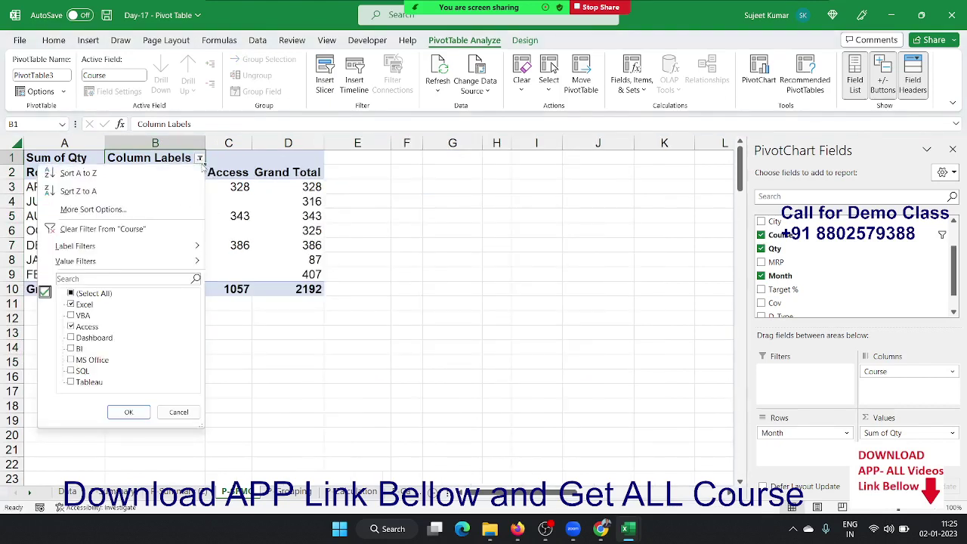
pyautogui.click(95, 228)
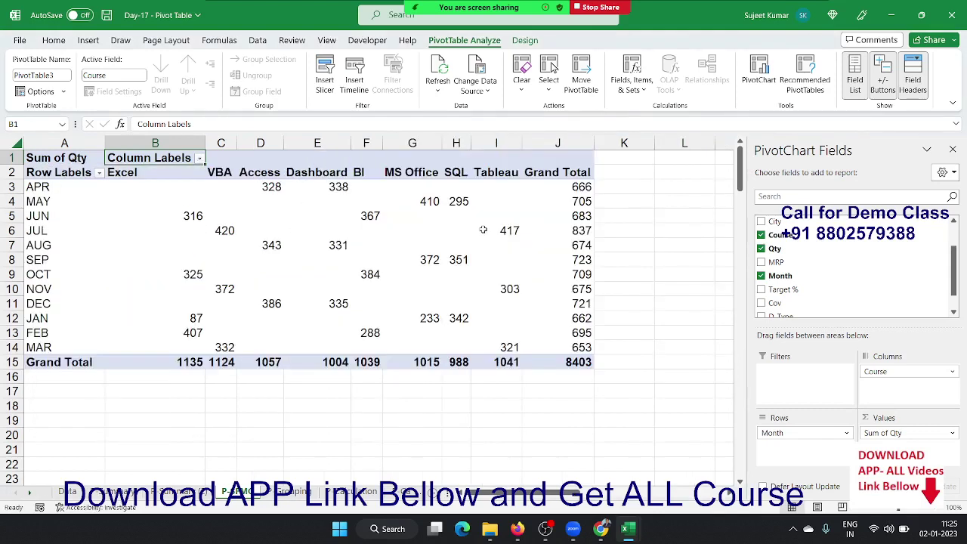
pyautogui.scroll(1, 867, 279)
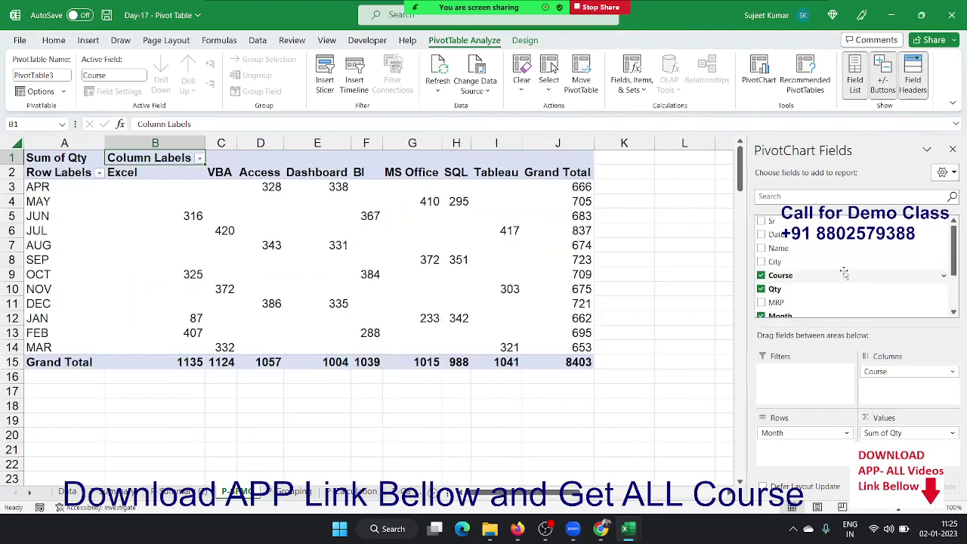
# Add City as a report filter, test it with Delhi, then set it back to (All)
pyautogui.moveTo(835, 261)
pyautogui.mouseDown()
pyautogui.moveTo(815, 393)
pyautogui.moveTo(808, 382)
pyautogui.mouseUp()
pyautogui.click(199, 158)
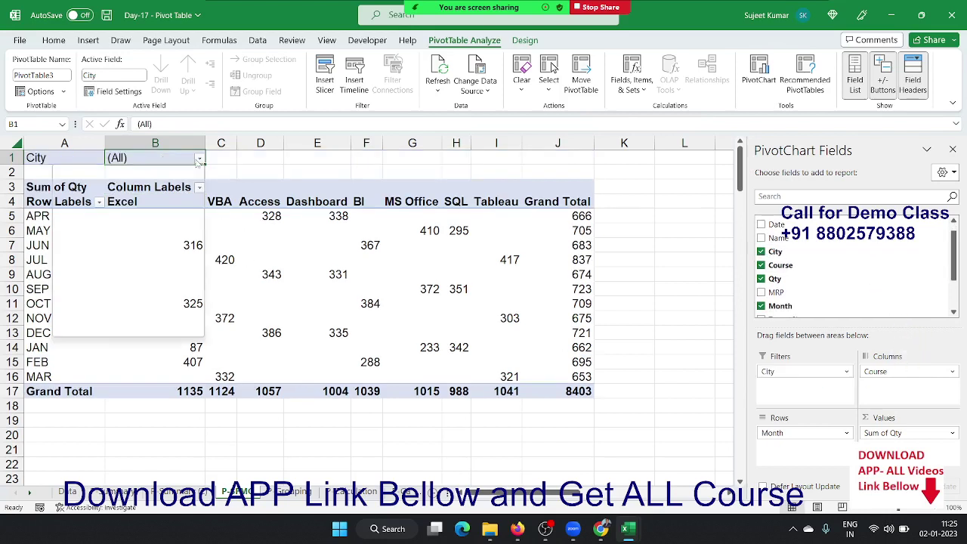
pyautogui.click(77, 198)
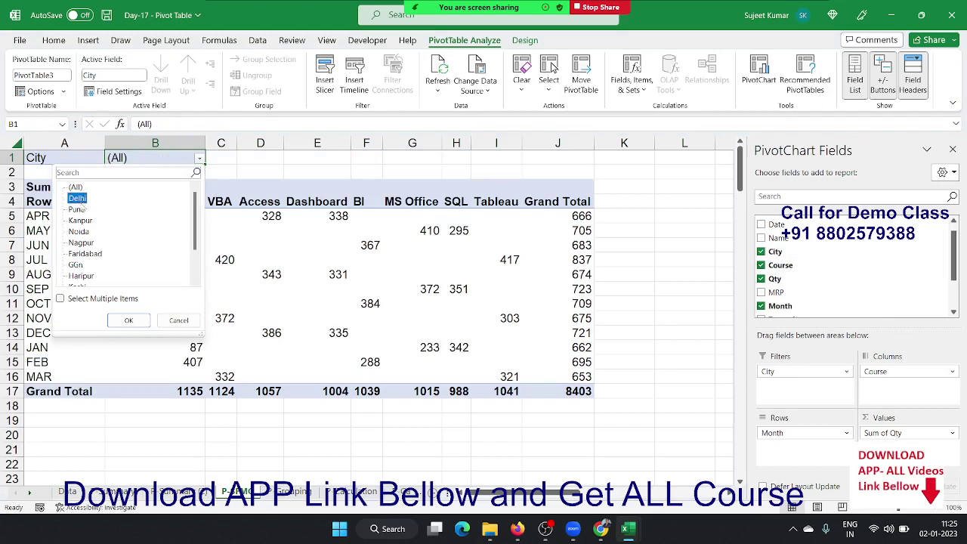
pyautogui.click(129, 320)
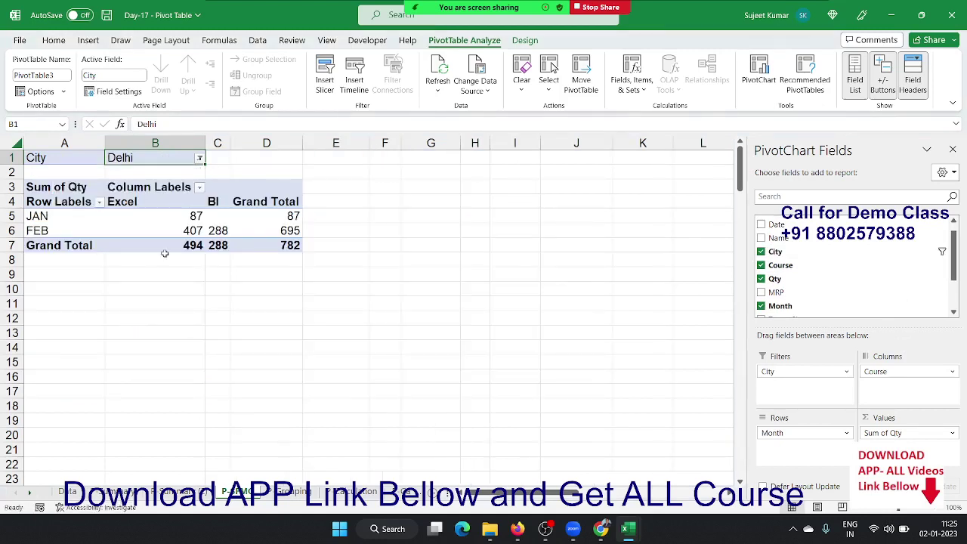
pyautogui.click(199, 158)
pyautogui.click(76, 186)
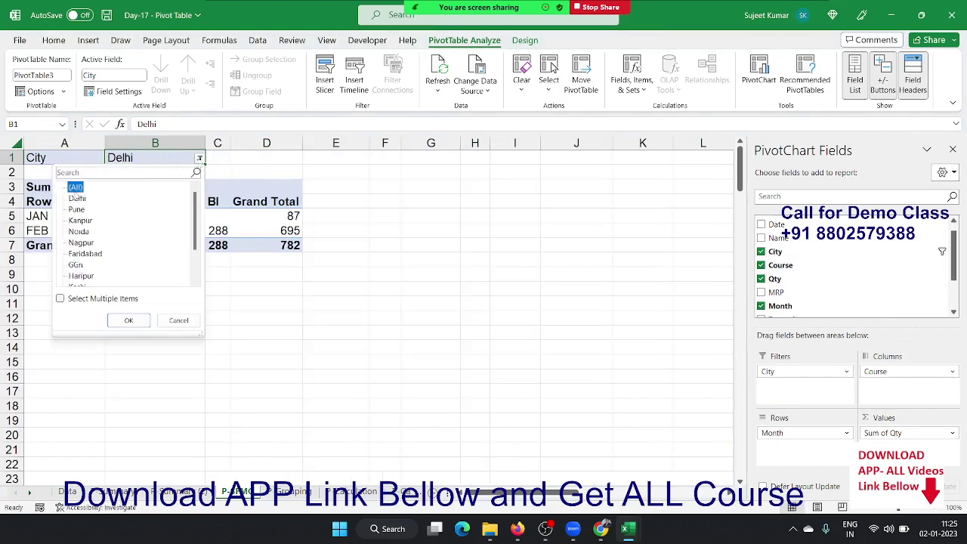
pyautogui.click(129, 320)
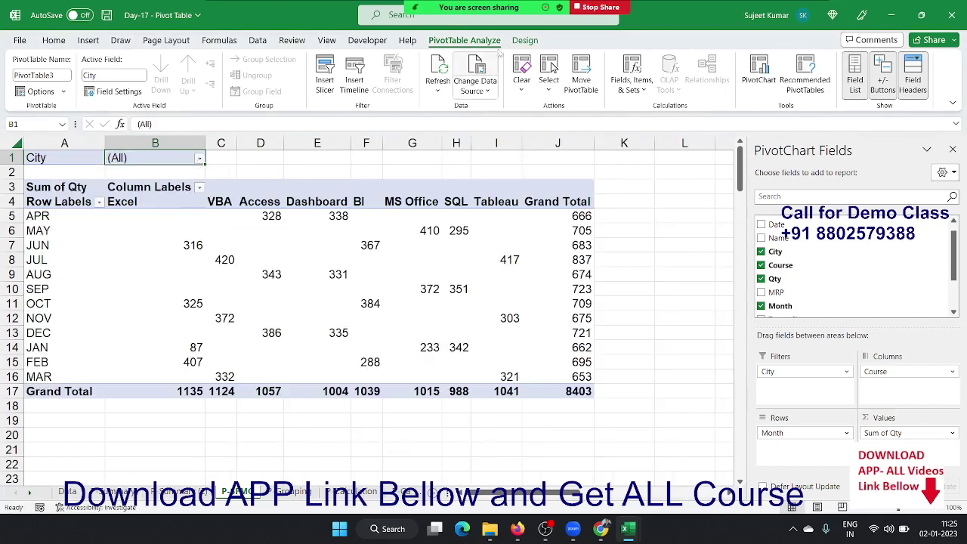
pyautogui.click(524, 40)
pyautogui.click(464, 41)
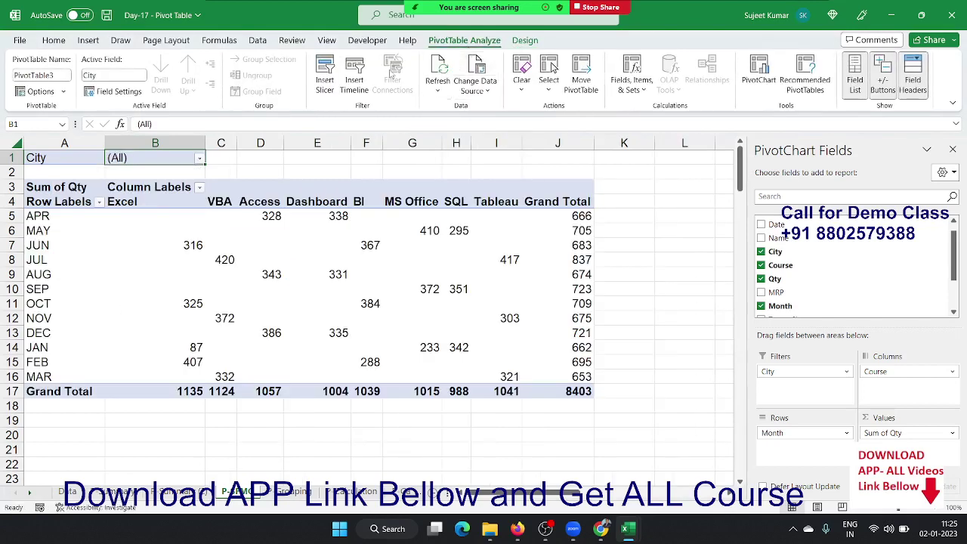
# Insert Name, City and Course slicers and line them up beside the pivot table
pyautogui.click(325, 76)
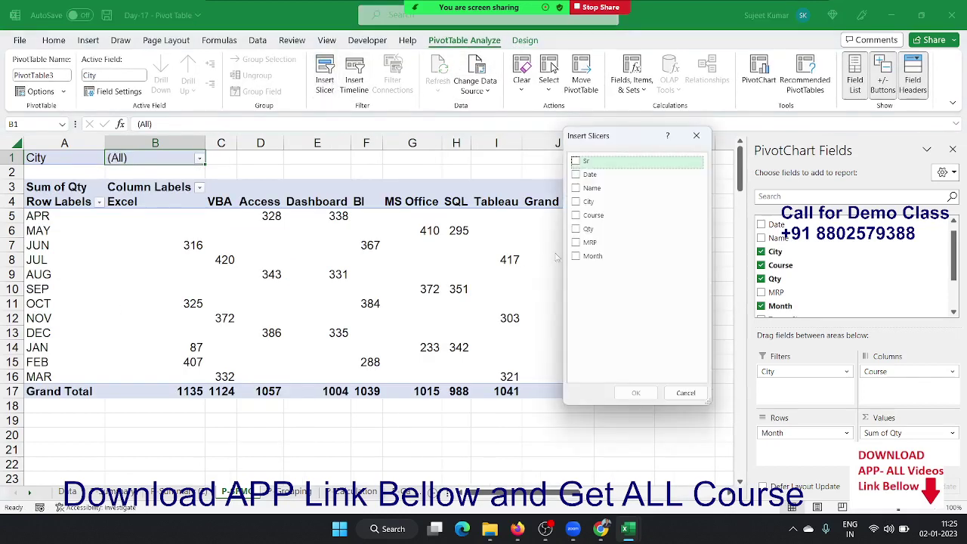
pyautogui.click(576, 188)
pyautogui.click(576, 202)
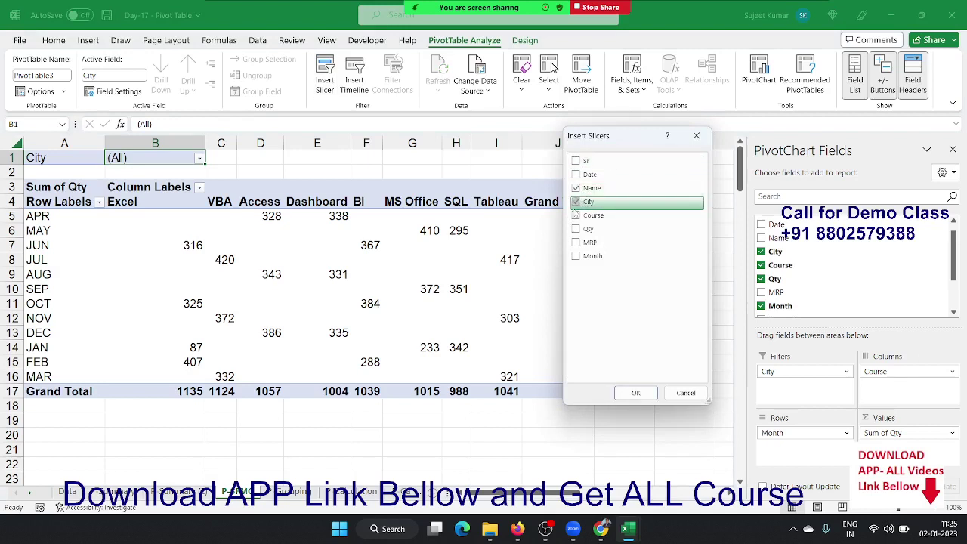
pyautogui.click(575, 215)
pyautogui.click(635, 393)
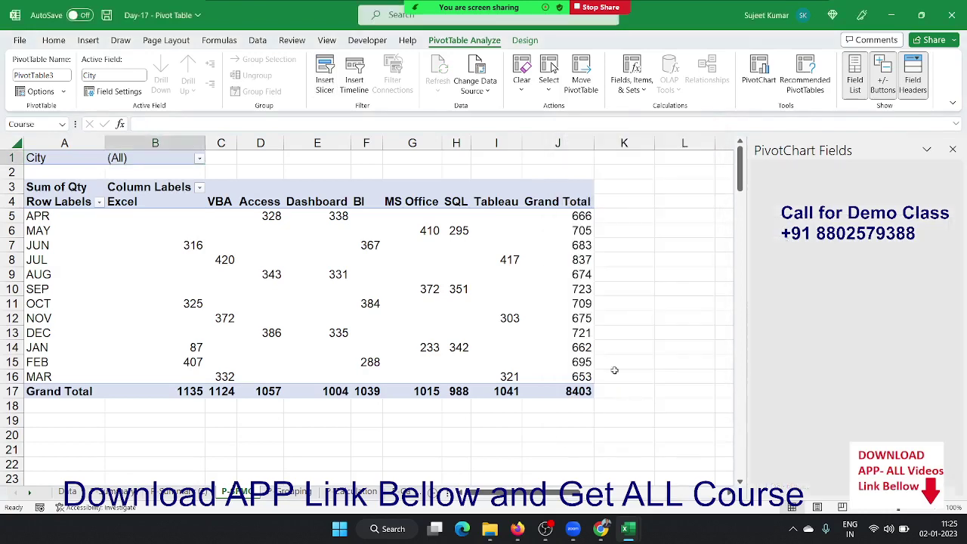
pyautogui.moveTo(307, 247); pyautogui.dragTo(613, 194)
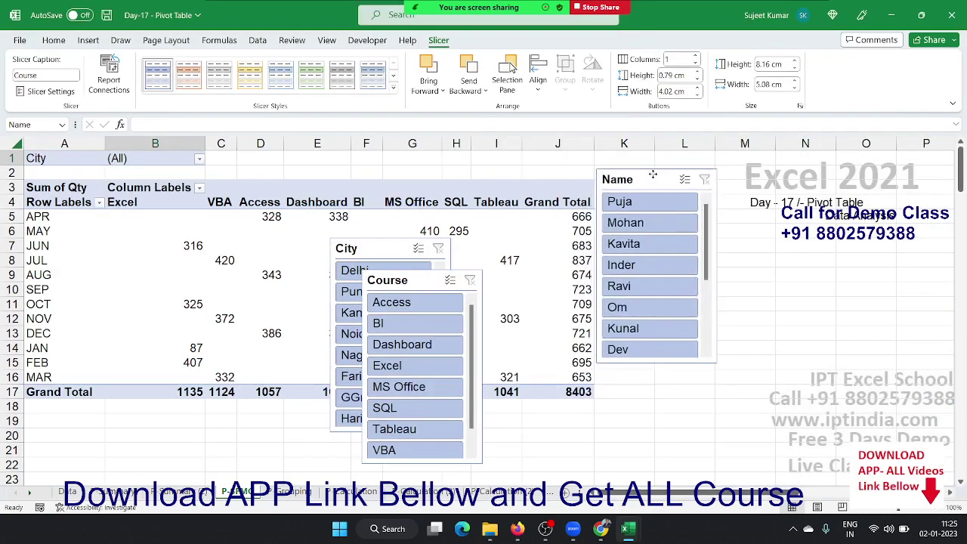
pyautogui.moveTo(380, 249)
pyautogui.mouseDown()
pyautogui.moveTo(913, 222)
pyautogui.moveTo(778, 167)
pyautogui.mouseUp()
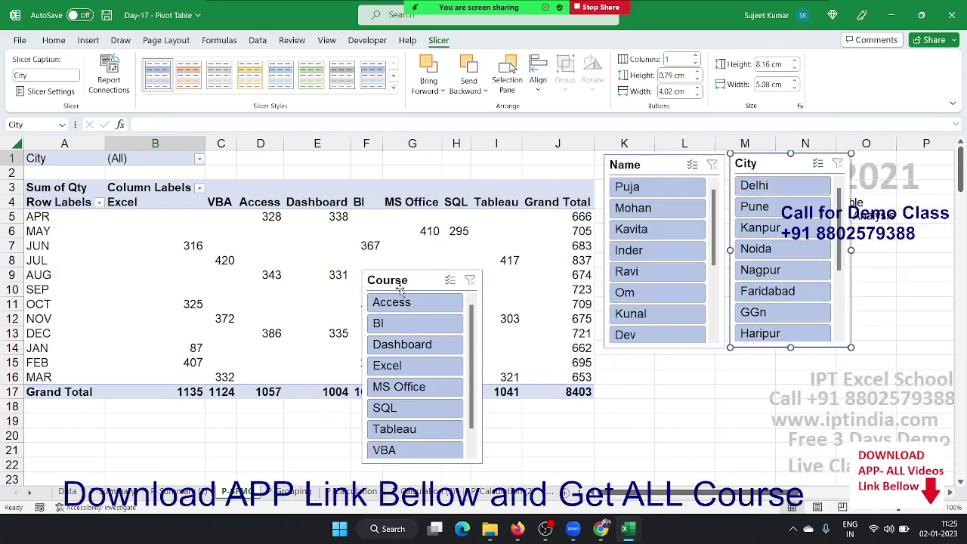
pyautogui.moveTo(471, 280)
pyautogui.mouseDown()
pyautogui.moveTo(776, 257)
pyautogui.moveTo(897, 172)
pyautogui.mouseUp()
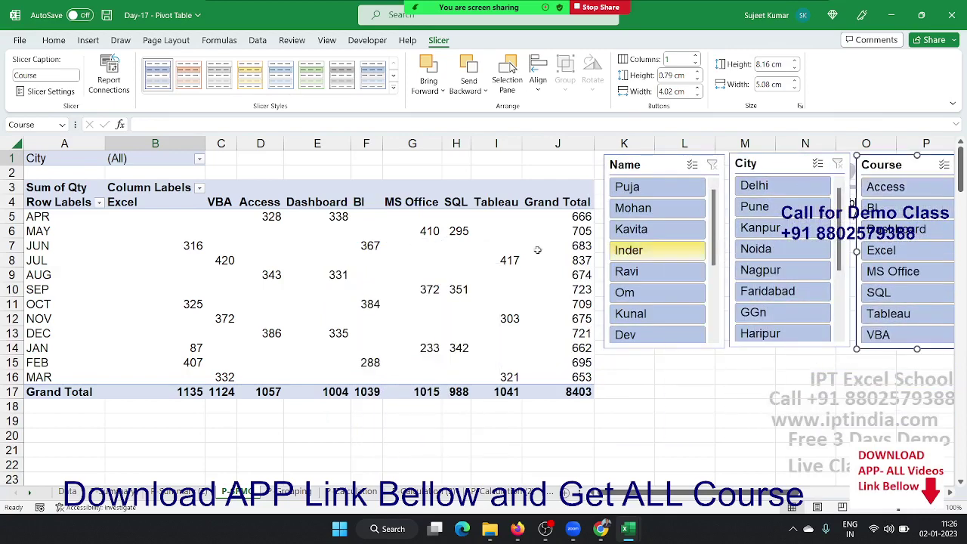
# Filter the pivot to the first person's records and the Dashboard course using the slicers
pyautogui.click(497, 260)
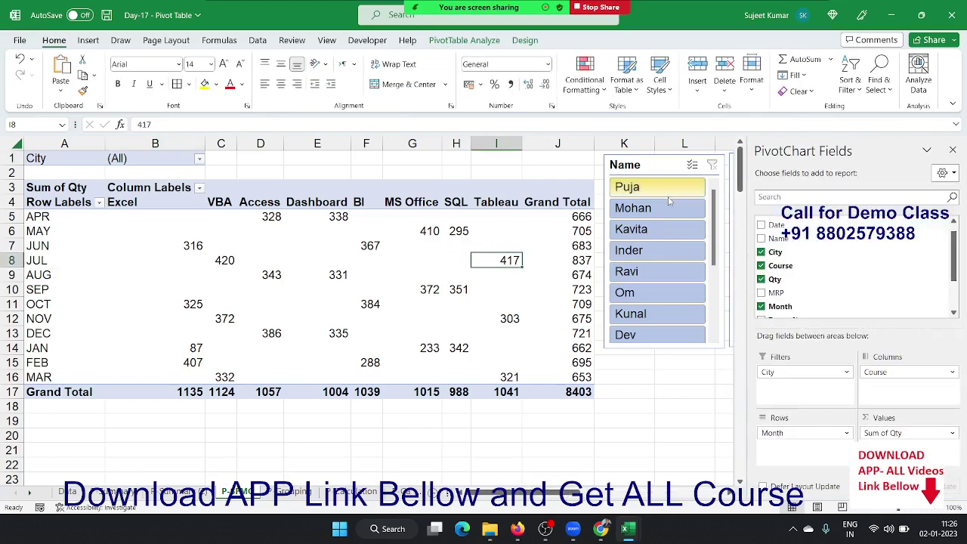
pyautogui.click(651, 187)
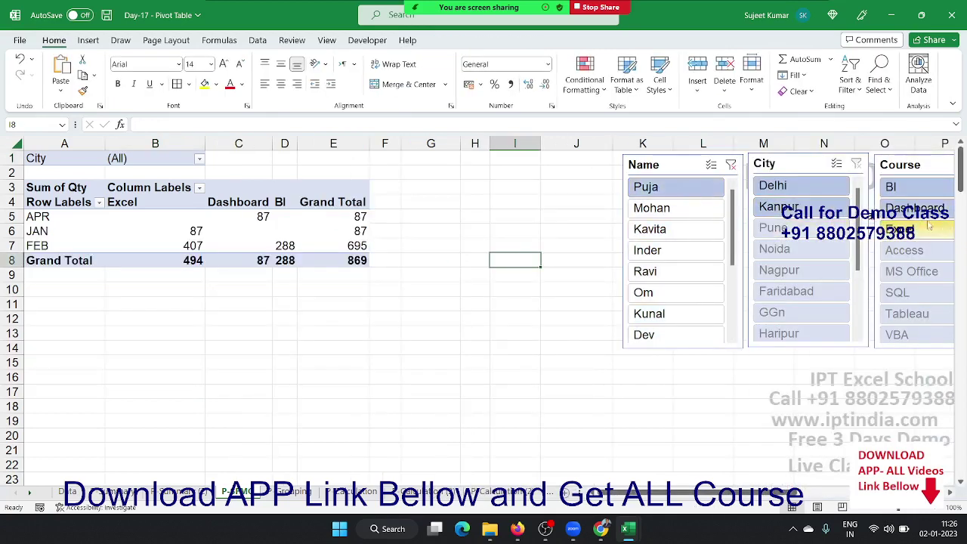
pyautogui.click(926, 210)
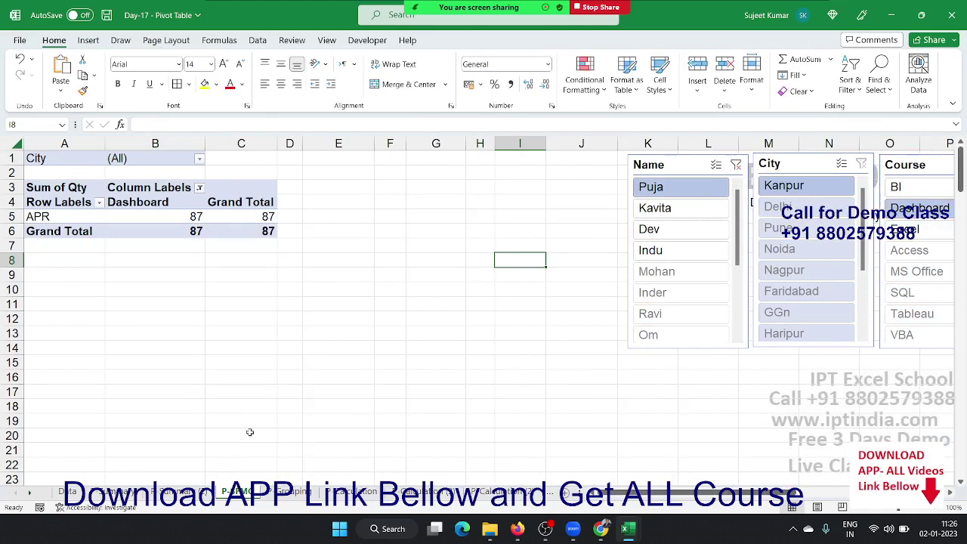
pyautogui.click(290, 492)
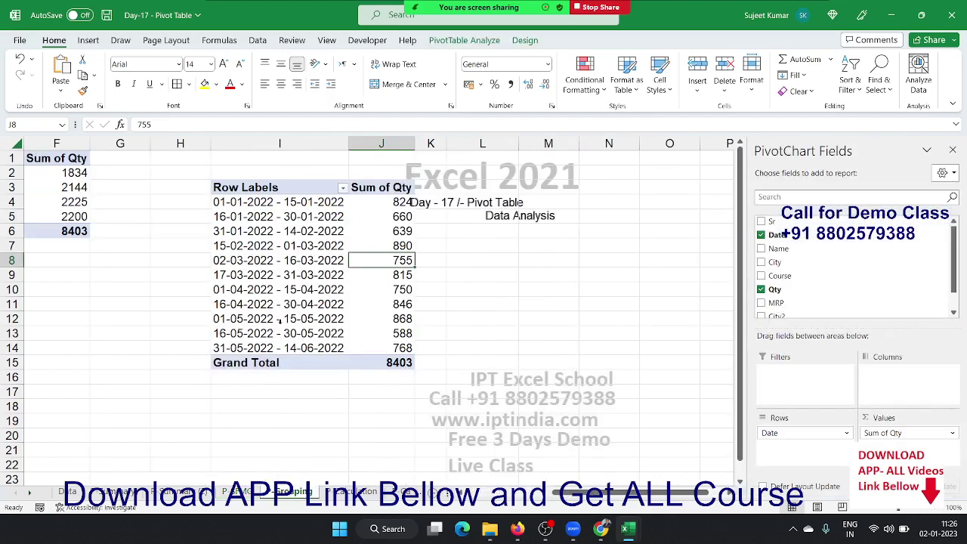
pyautogui.click(238, 492)
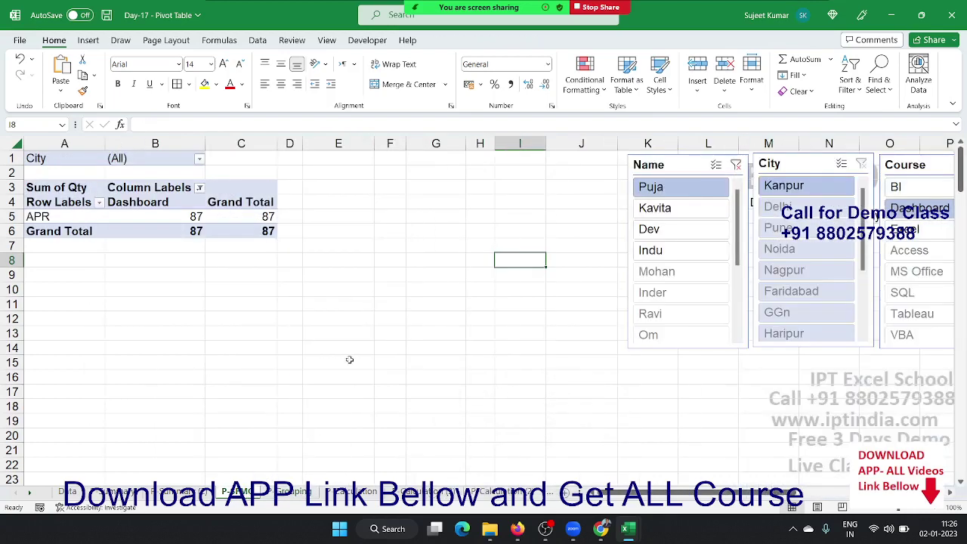
# Clear the Name and Course slicer filters and return to a cell inside the pivot
pyautogui.click(735, 164)
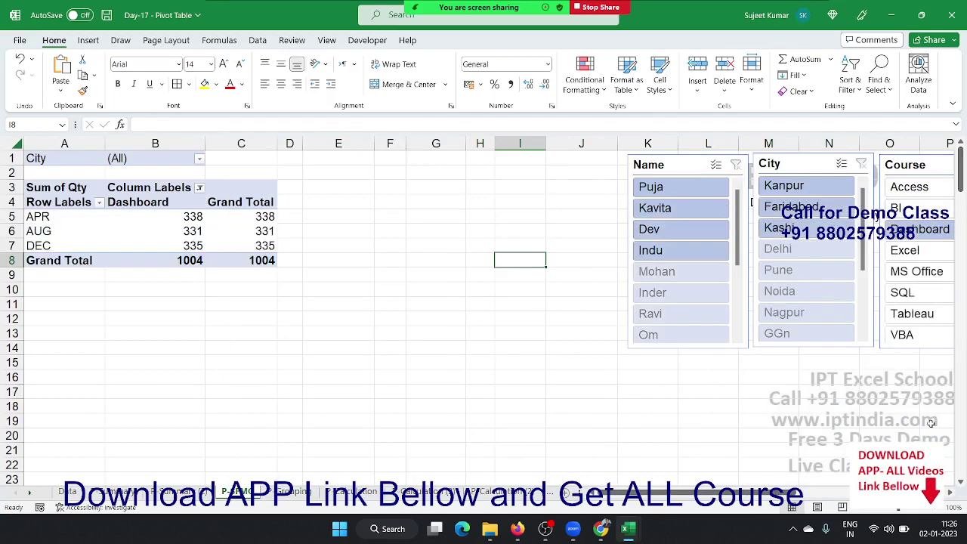
pyautogui.hscroll(4, 830, 463)
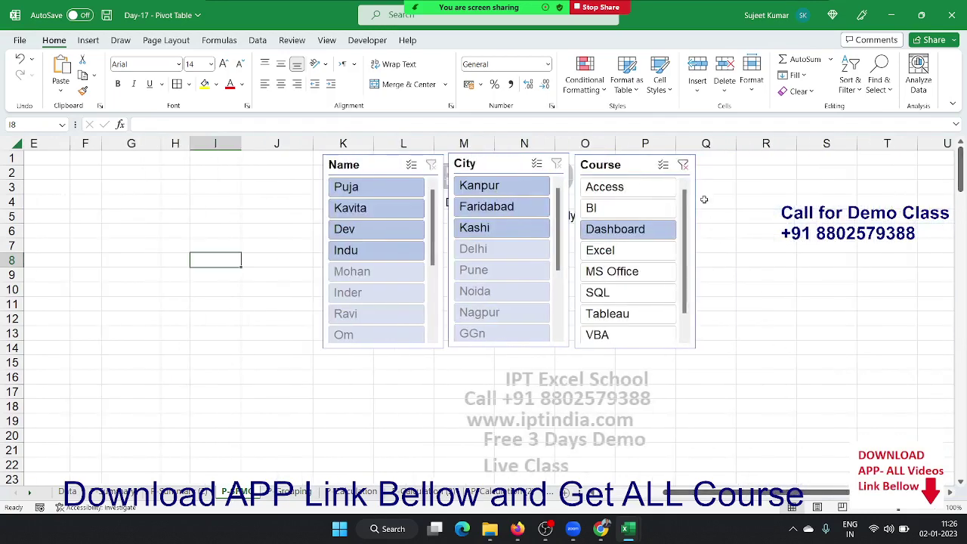
pyautogui.click(682, 163)
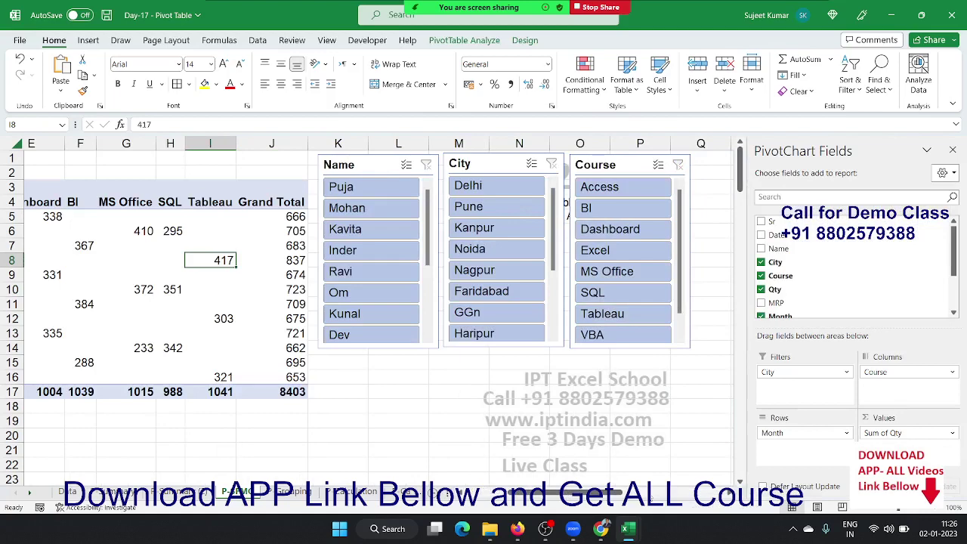
pyautogui.hscroll(2, 483, 303)
pyautogui.hscroll(10, 483, 302)
pyautogui.click(597, 478)
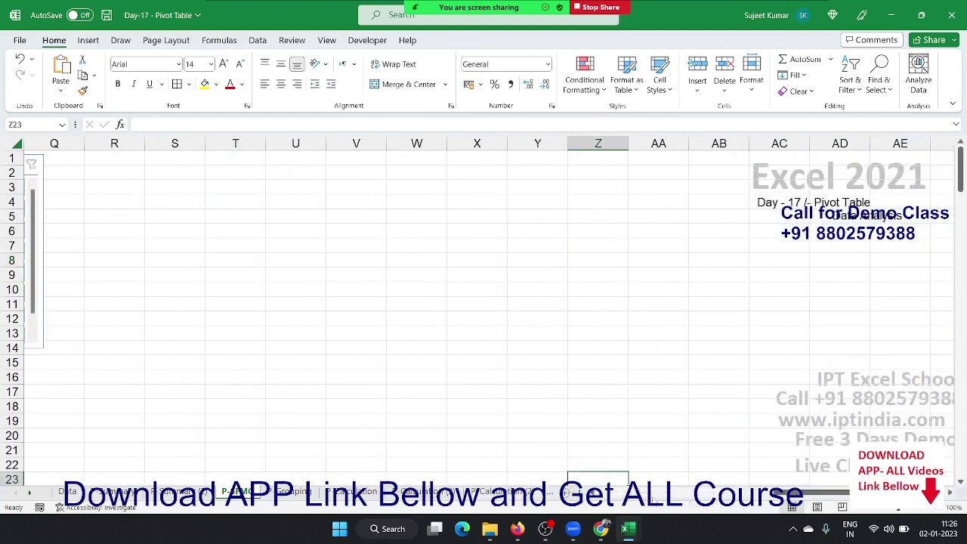
pyautogui.hscroll(-2, 544, 472)
pyautogui.hscroll(-10, 544, 473)
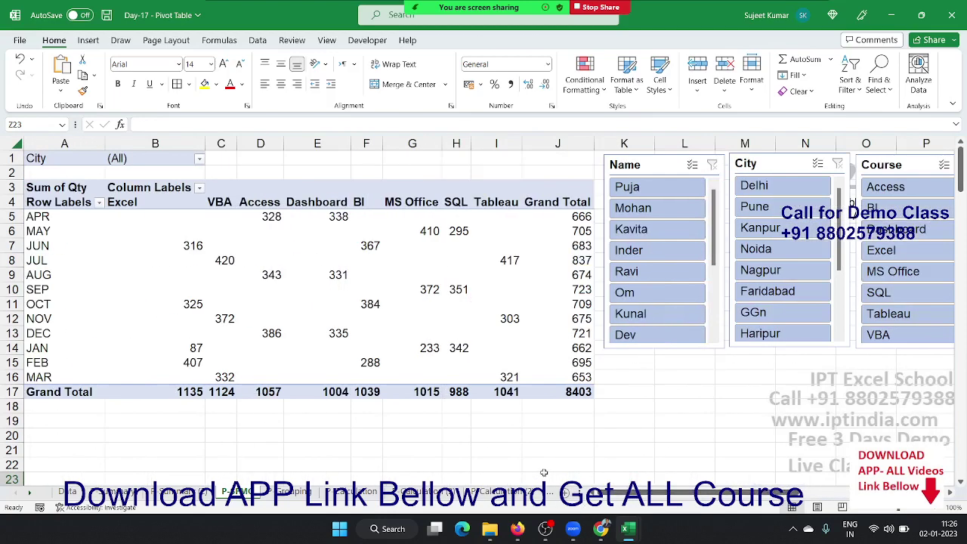
pyautogui.click(330, 290)
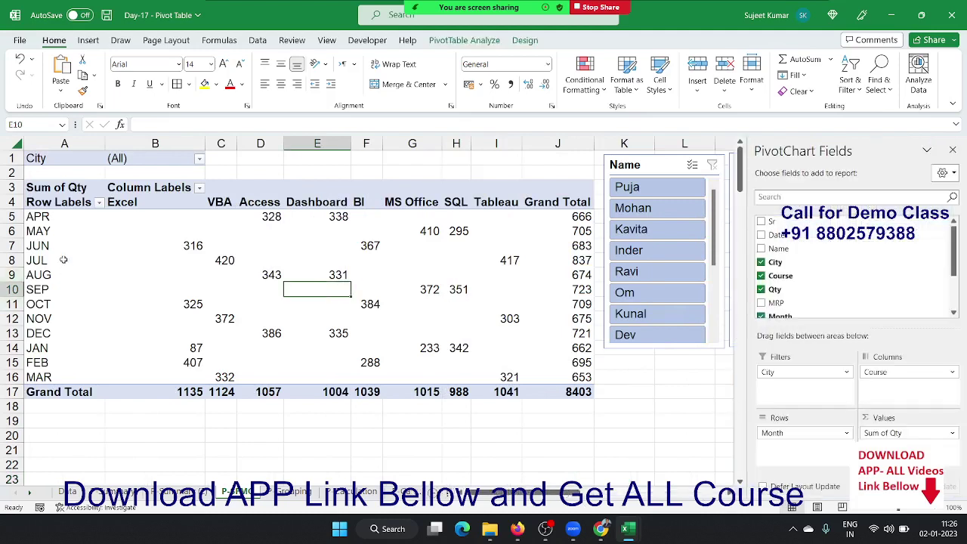
# Remove Course from the columns, then group JAN, FEB and MAR into a group named Q1
pyautogui.click(60, 244)
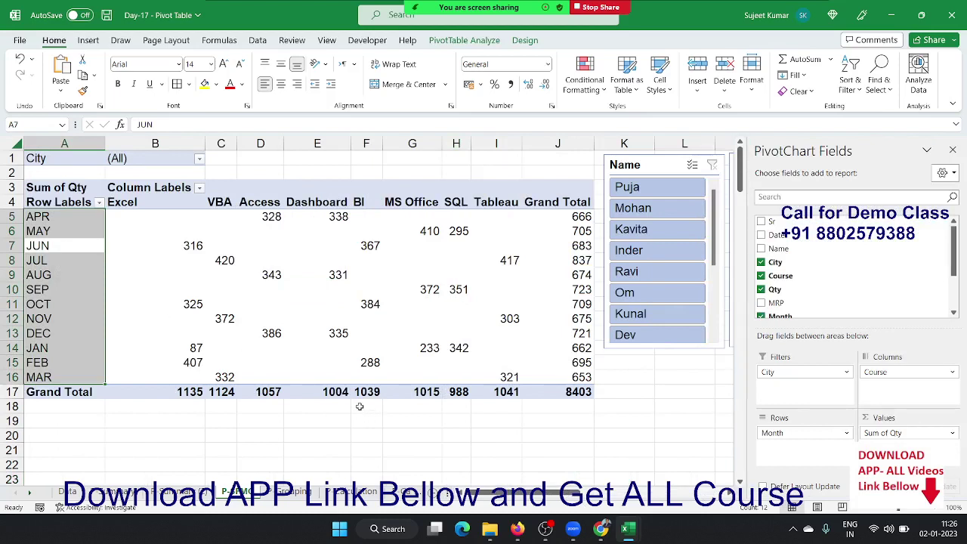
pyautogui.moveTo(876, 372); pyautogui.dragTo(809, 298)
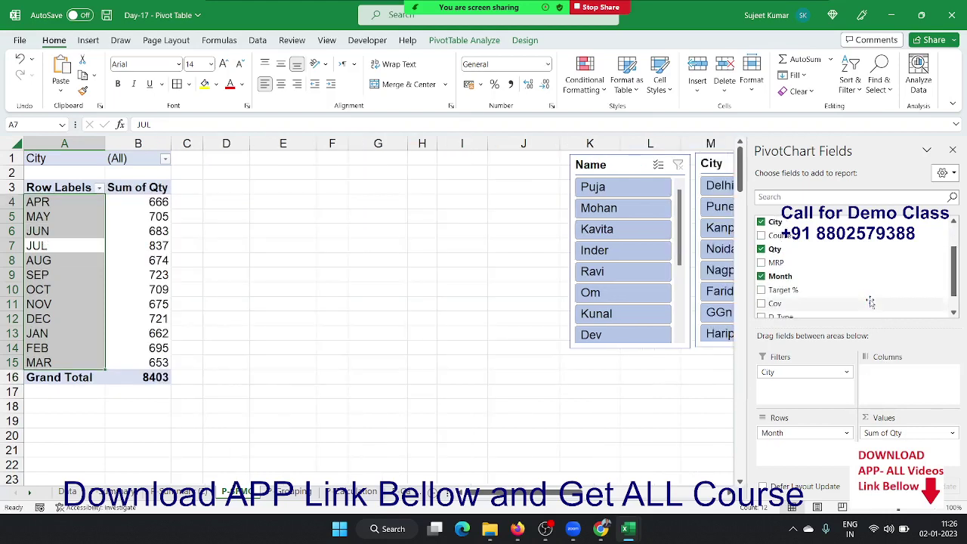
pyautogui.click(136, 264)
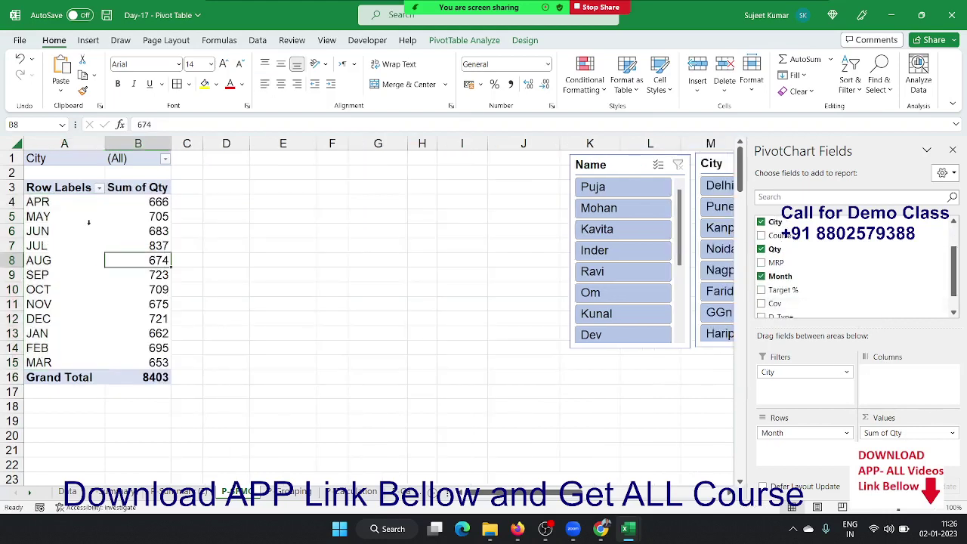
pyautogui.click(63, 337)
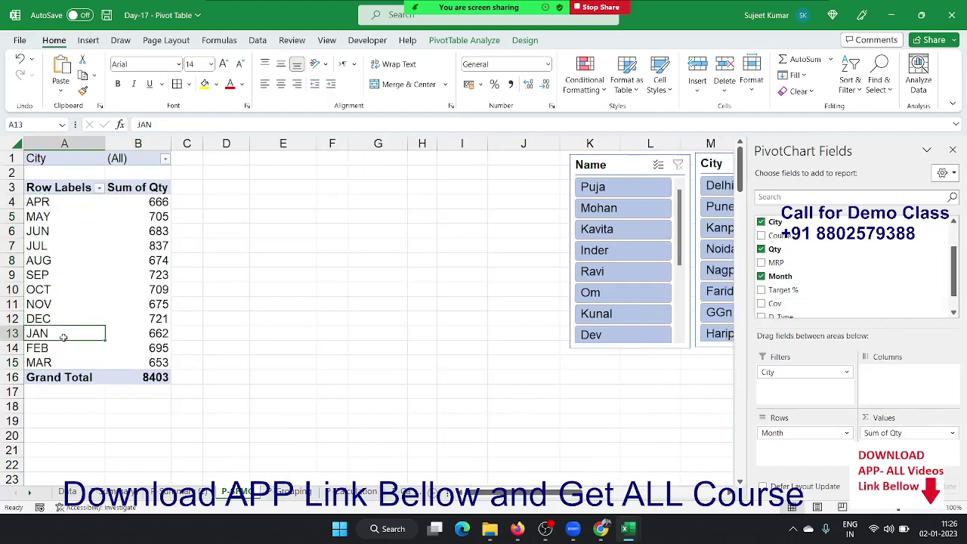
pyautogui.moveTo(64, 337); pyautogui.dragTo(65, 363)
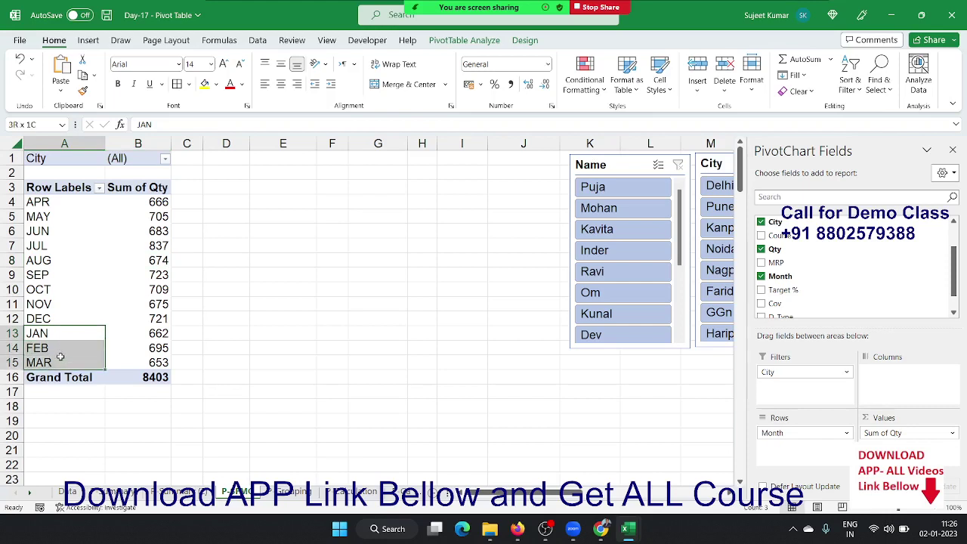
pyautogui.rightClick(64, 362)
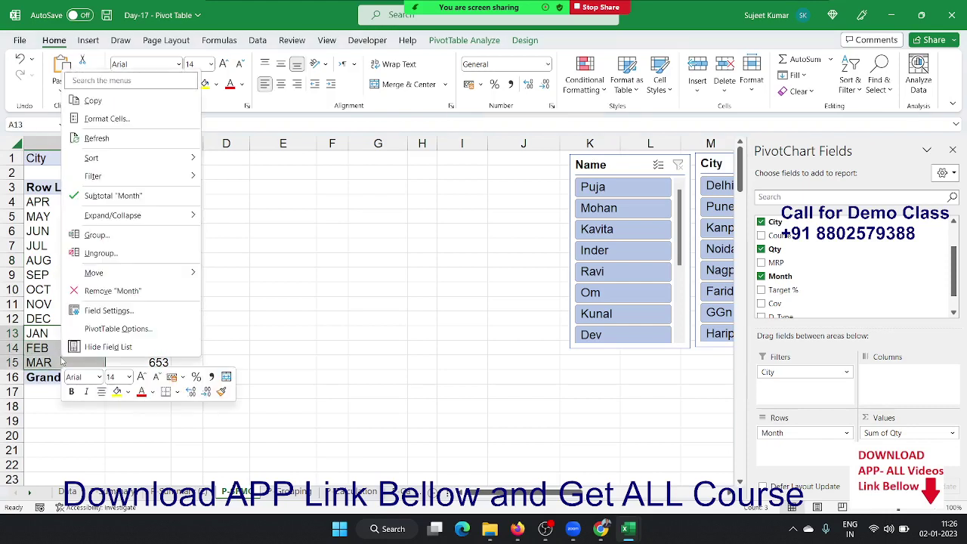
pyautogui.click(106, 236)
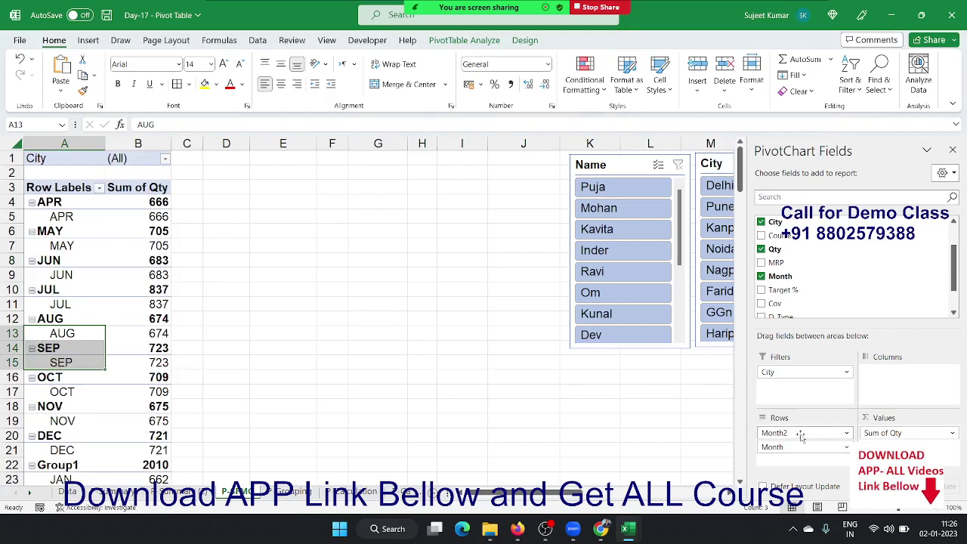
pyautogui.moveTo(798, 447); pyautogui.dragTo(803, 268)
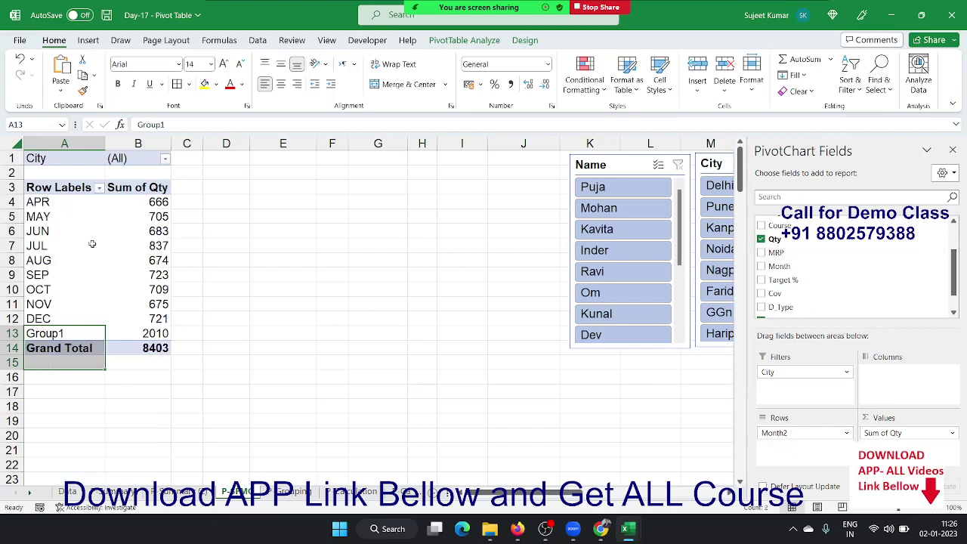
pyautogui.click(50, 335)
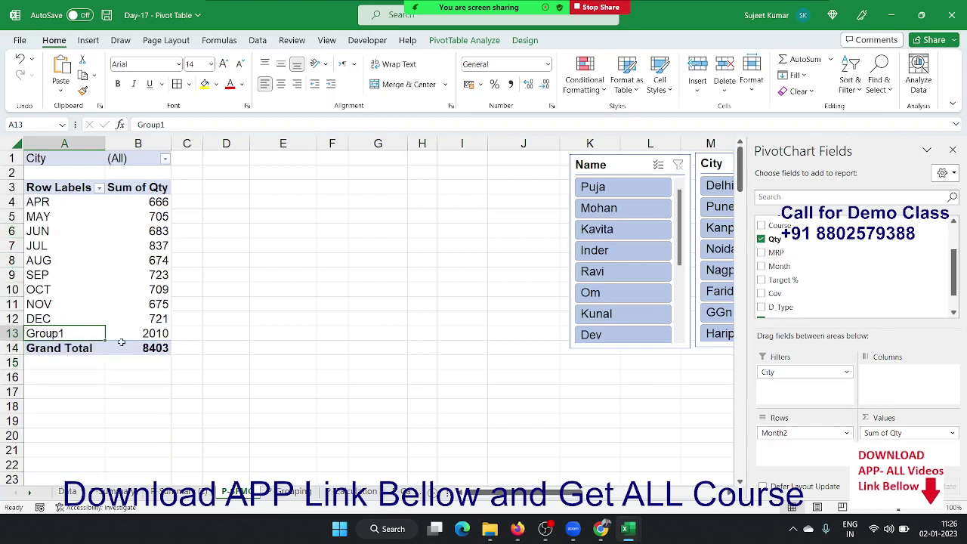
pyautogui.moveTo(151, 347)
pyautogui.write('Q1')
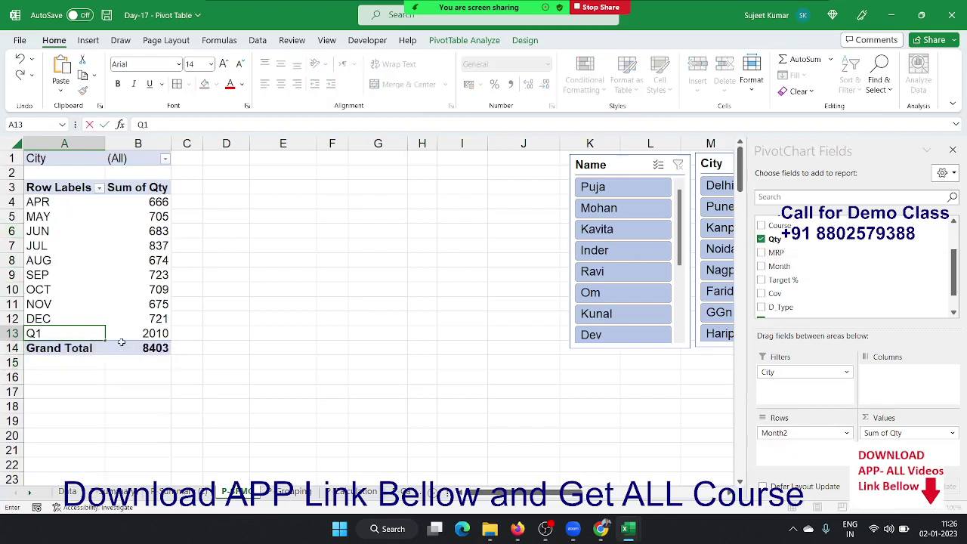
pyautogui.press('Return')
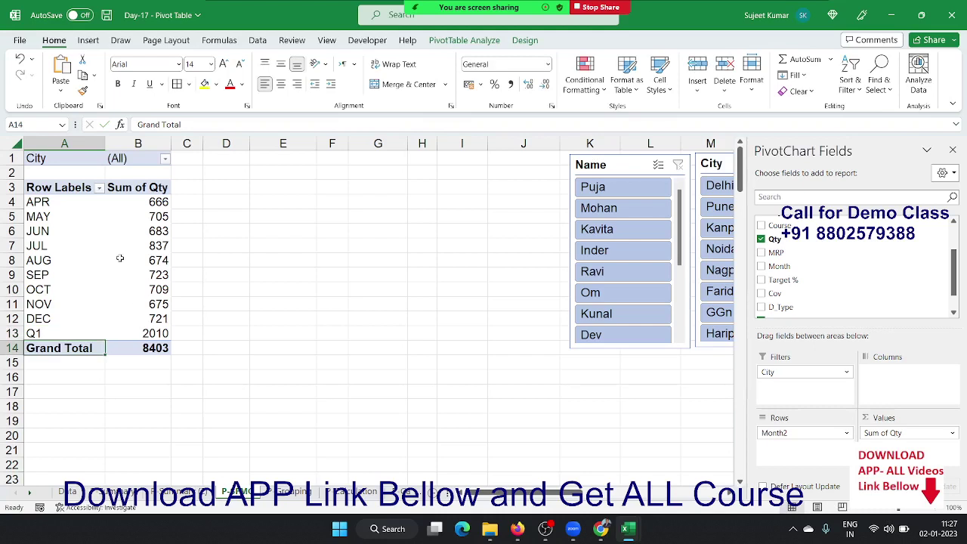
# Group APR, MAY and JUN and rename the group Q2
pyautogui.moveTo(73, 200); pyautogui.dragTo(73, 224)
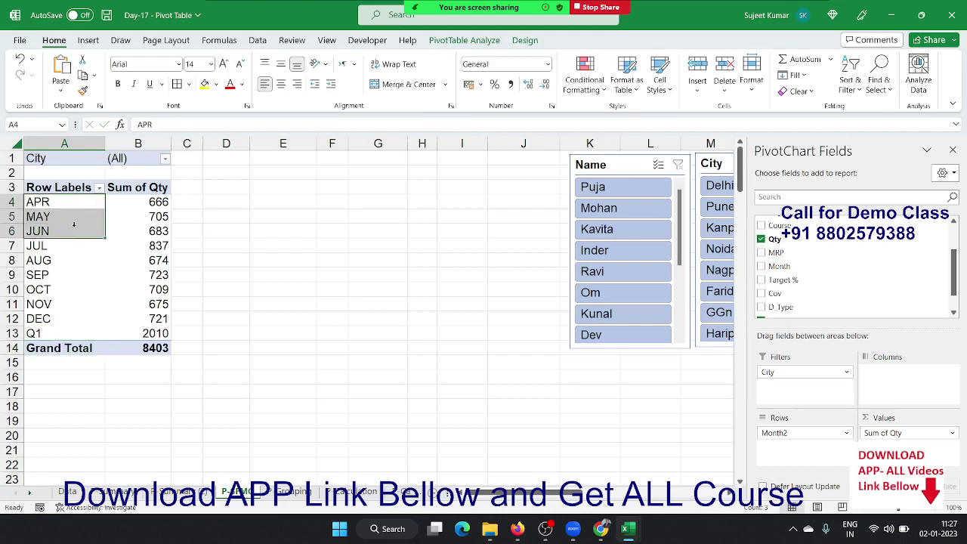
pyautogui.rightClick(74, 224)
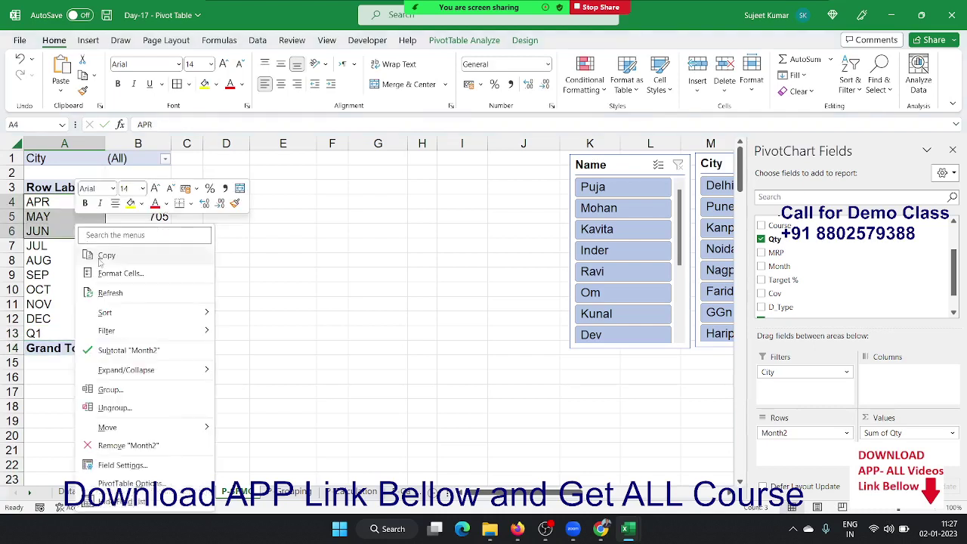
pyautogui.click(111, 389)
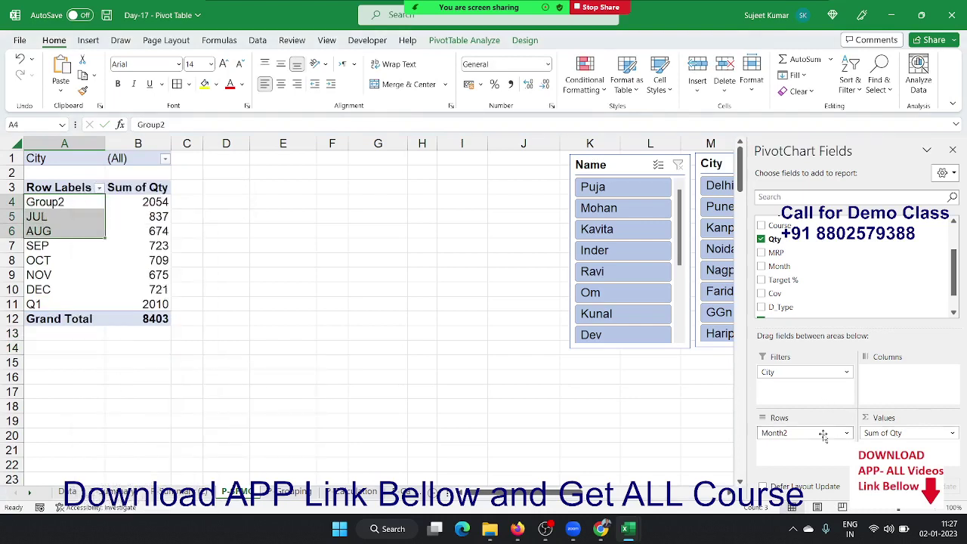
pyautogui.click(59, 202)
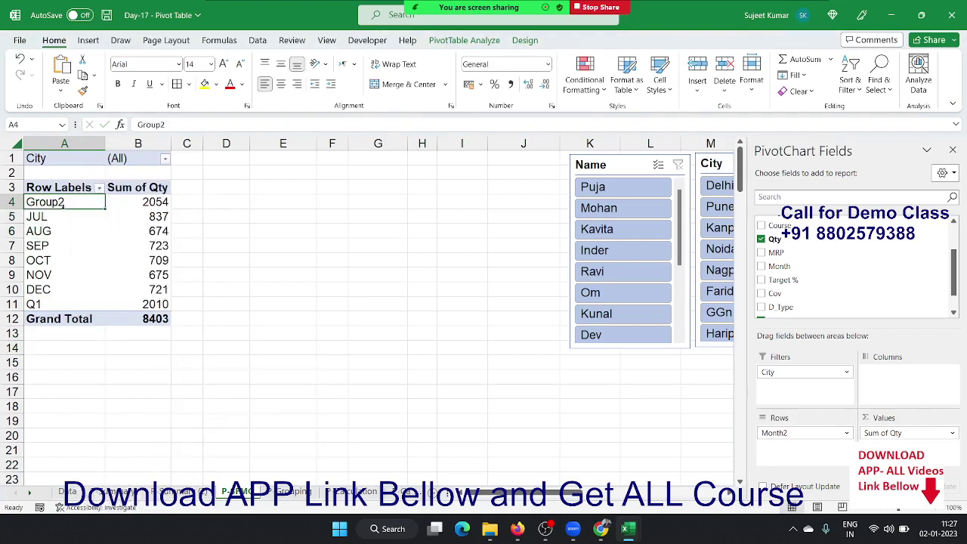
pyautogui.write('Q1')
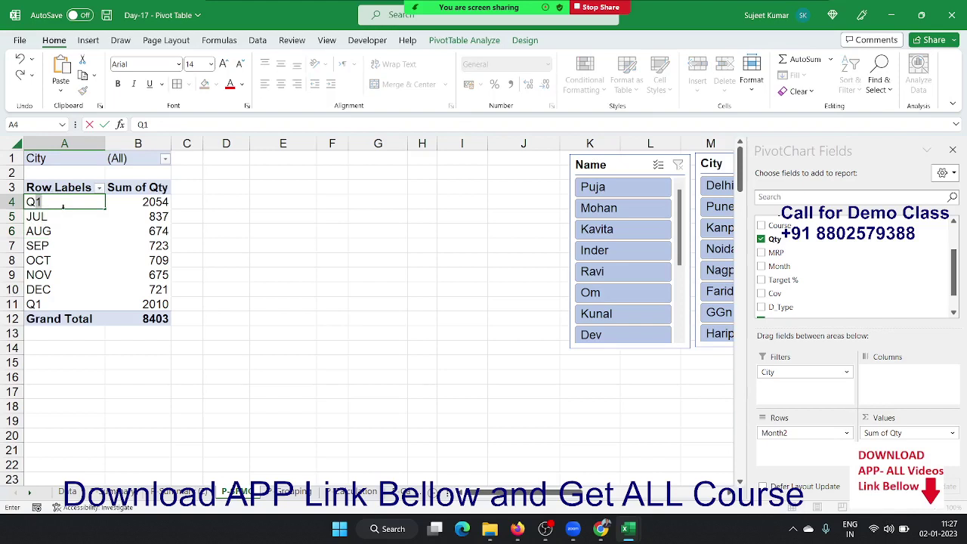
pyautogui.press('BackSpace')
pyautogui.write('0')
pyautogui.press('Return')
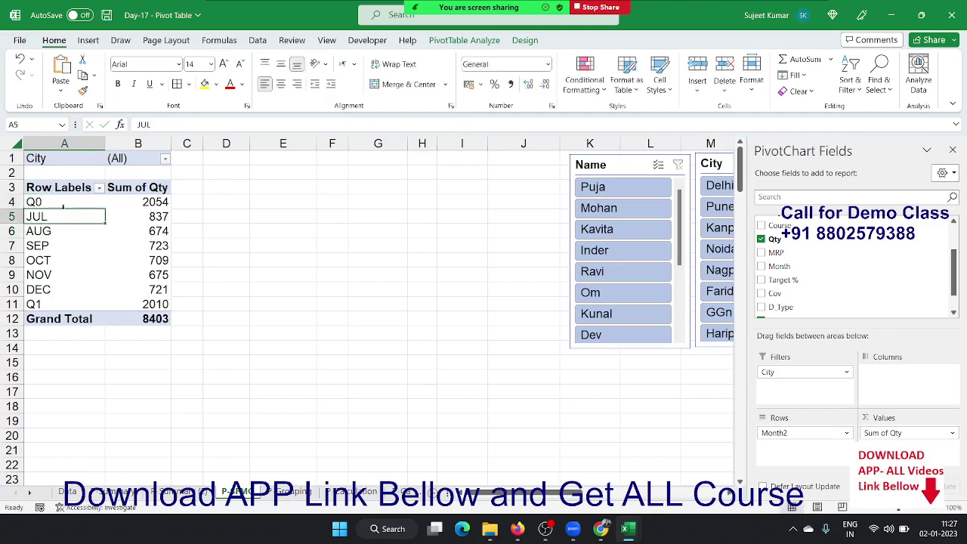
pyautogui.click(62, 204)
pyautogui.write('Q1')
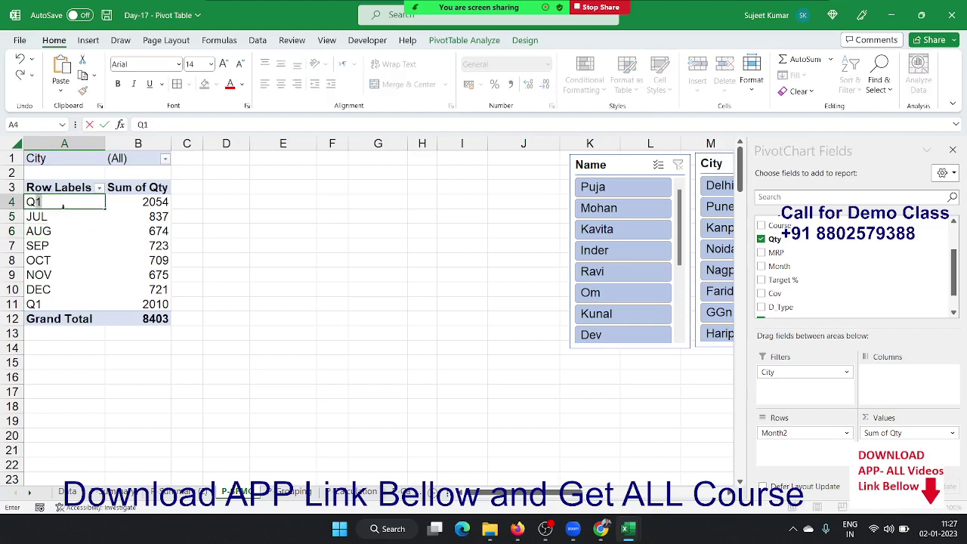
pyautogui.press('BackSpace')
pyautogui.write('2')
pyautogui.press('Return')
# Group JUL–SEP as Q3 and OCT–DEC as Q4
pyautogui.moveTo(58, 217); pyautogui.dragTo(55, 247)
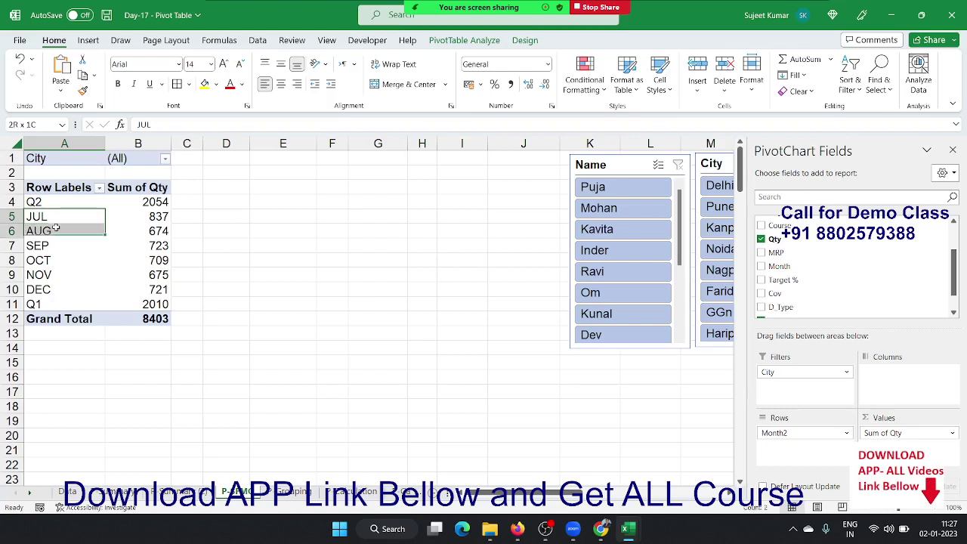
pyautogui.rightClick(56, 245)
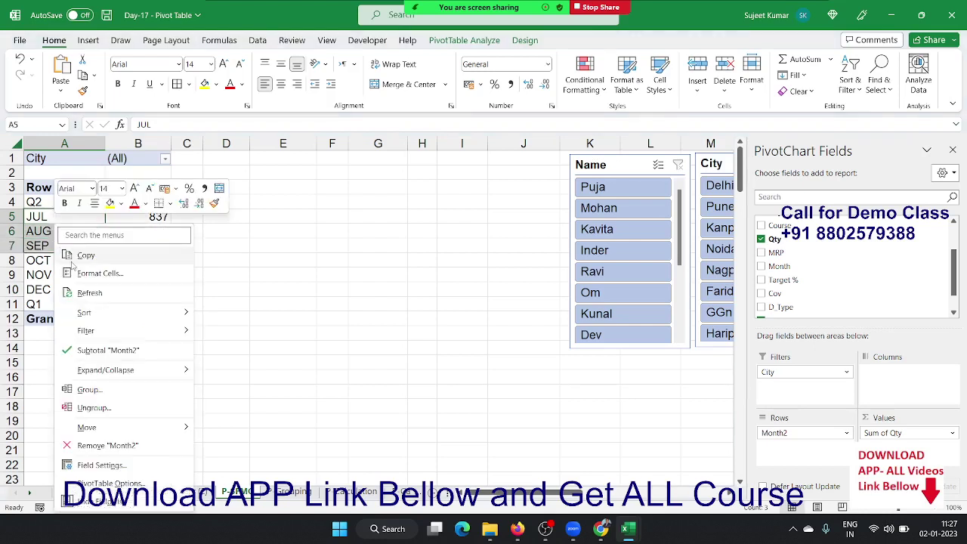
pyautogui.click(89, 390)
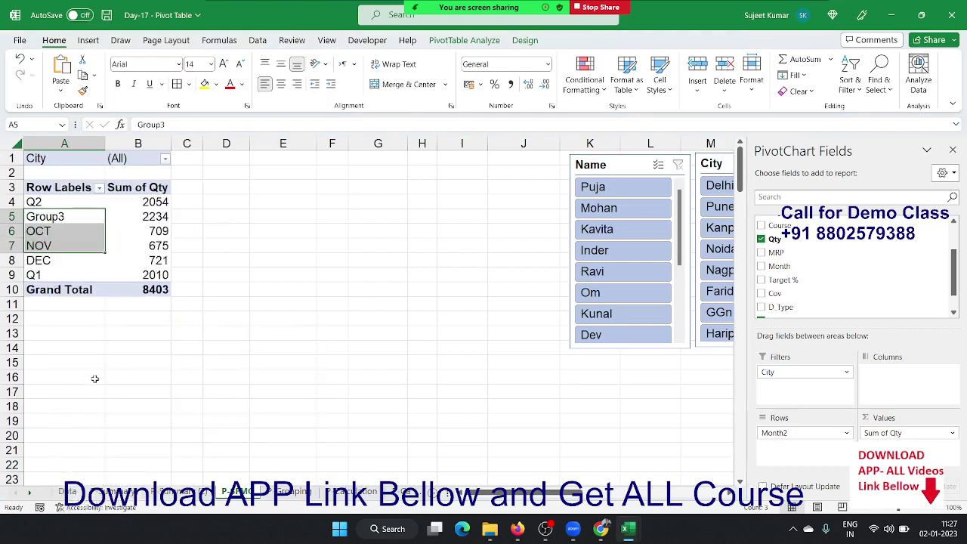
pyautogui.click(68, 220)
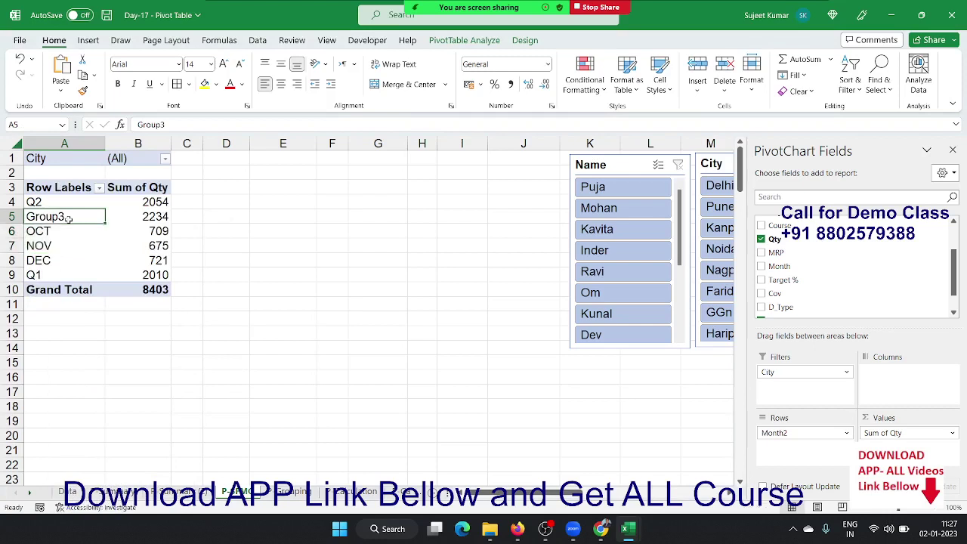
pyautogui.write('Q3')
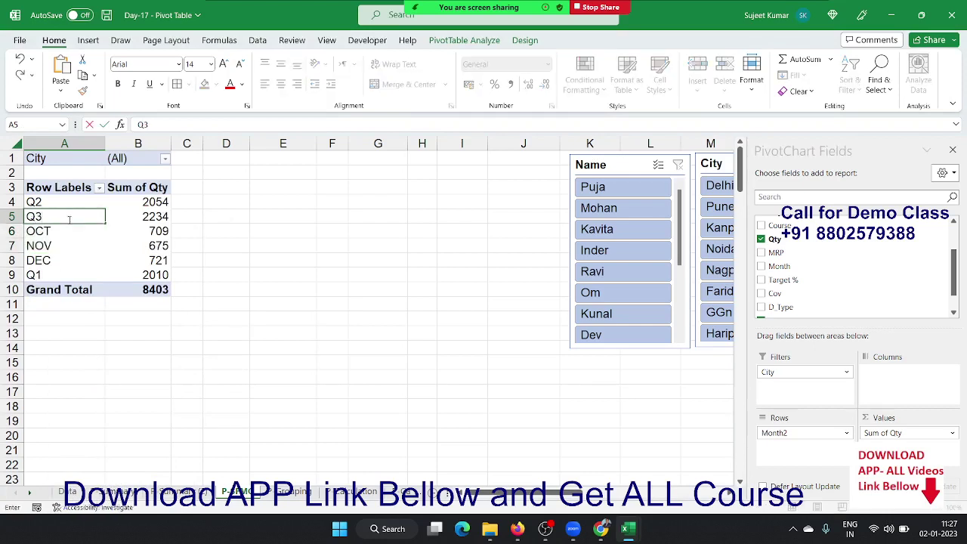
pyautogui.press('Return')
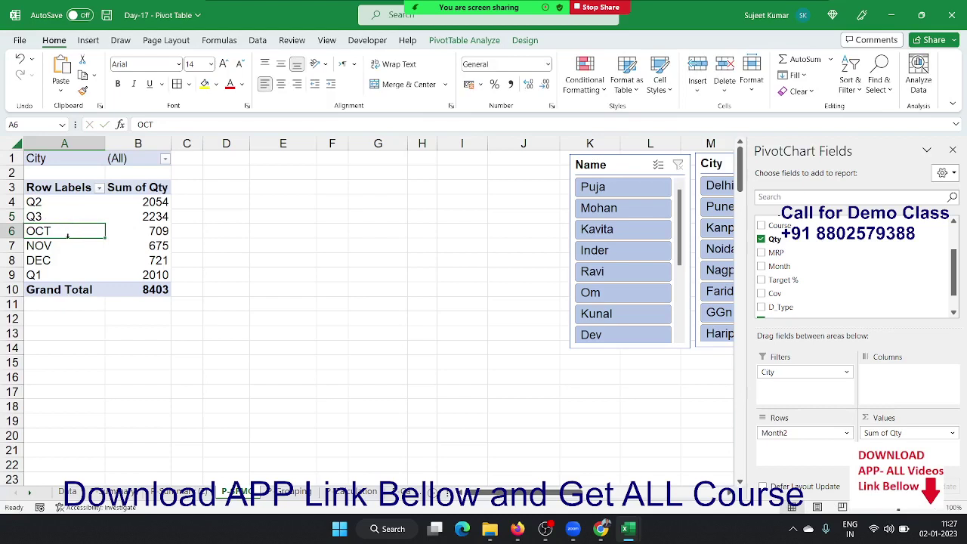
pyautogui.moveTo(71, 233); pyautogui.dragTo(79, 268)
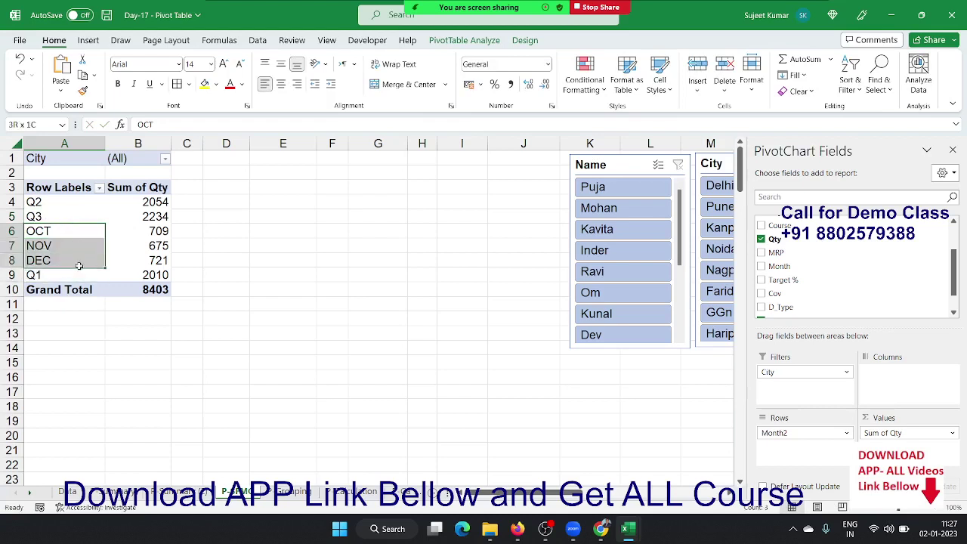
pyautogui.rightClick(78, 261)
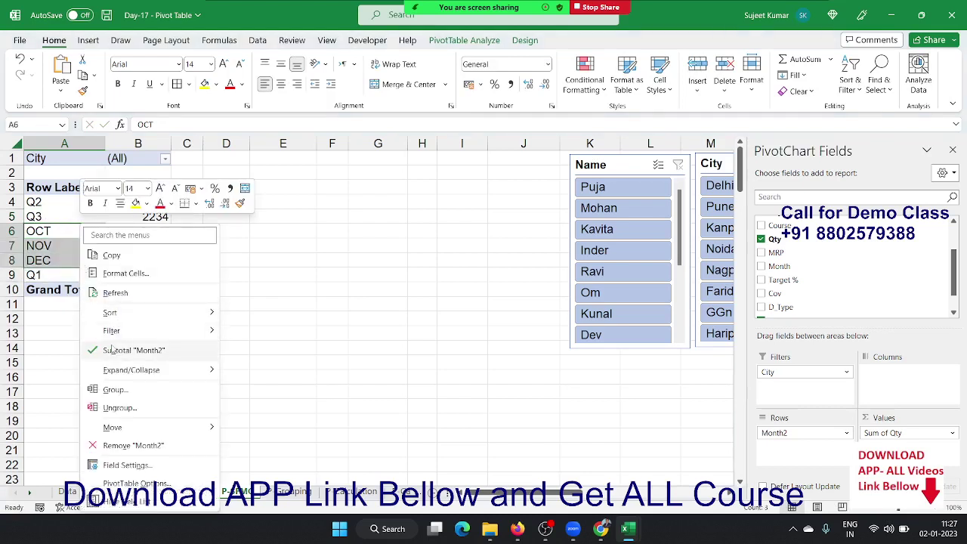
pyautogui.click(121, 391)
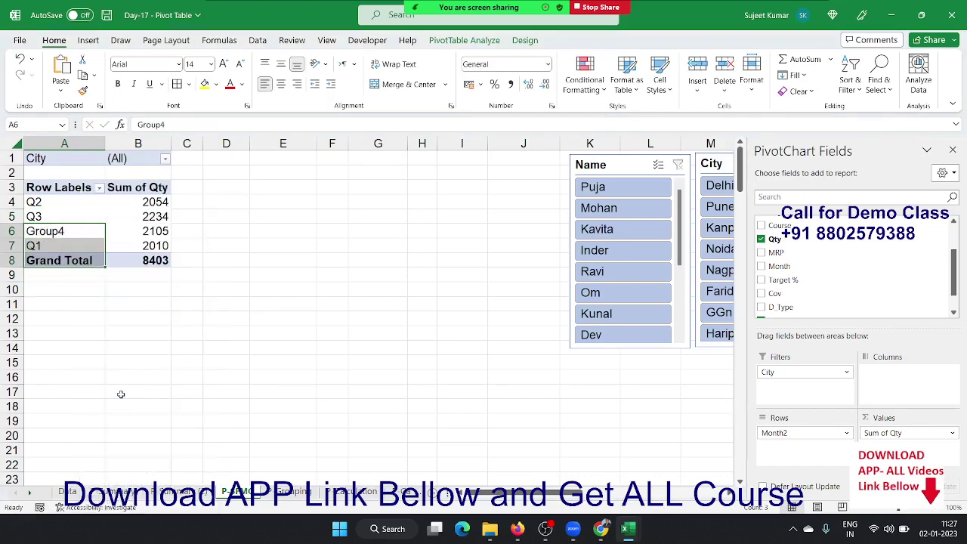
pyautogui.write('Q4')
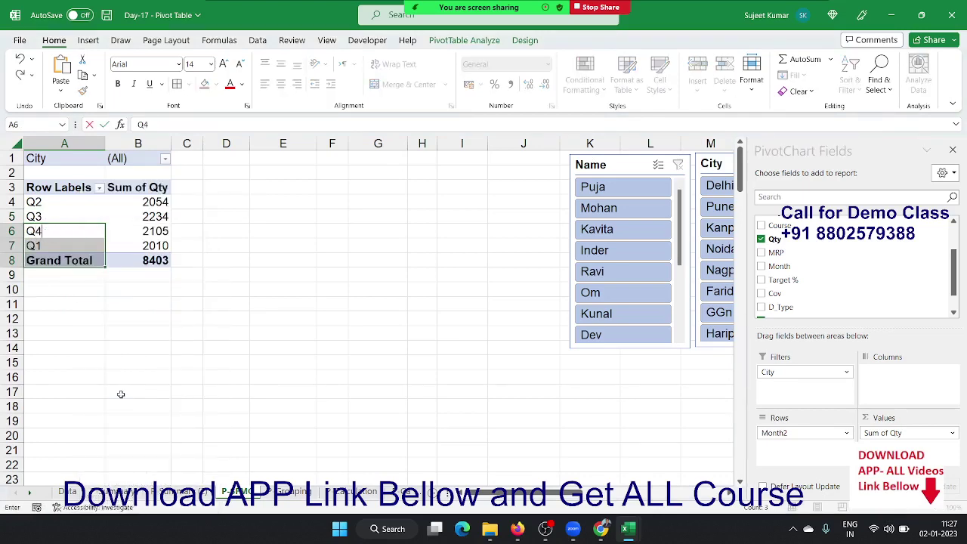
pyautogui.click(130, 381)
# Move Q1 above Q2 so the quarters run Q1 through Q4
pyautogui.click(70, 247)
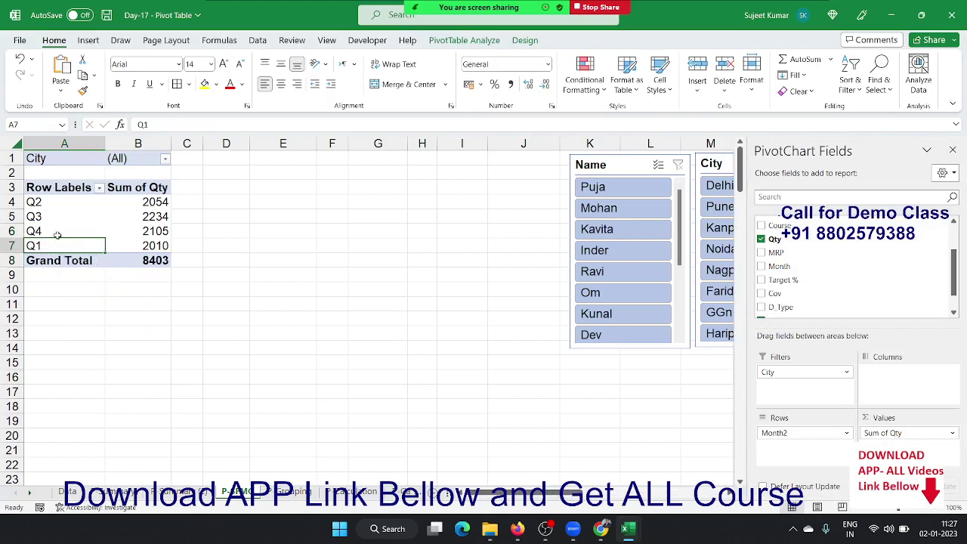
pyautogui.click(58, 236)
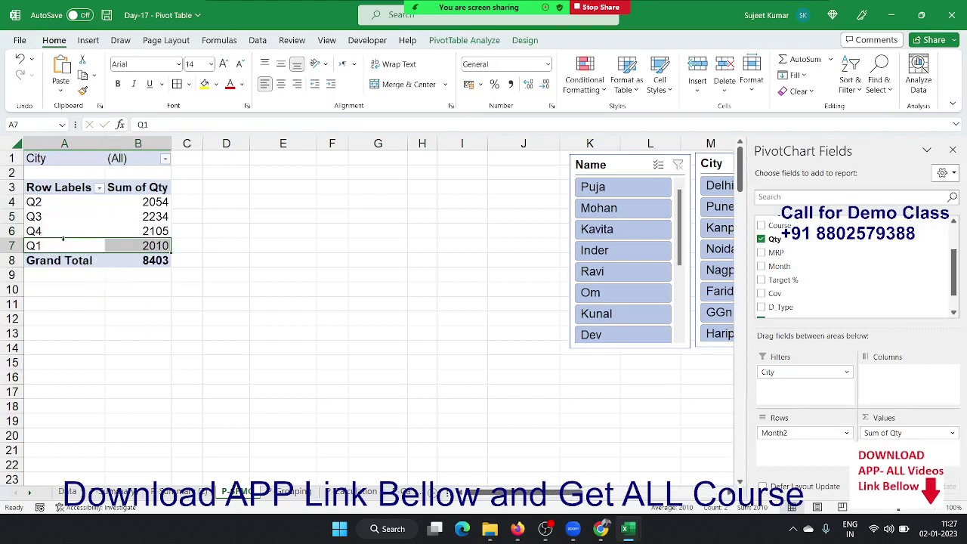
pyautogui.click(67, 249)
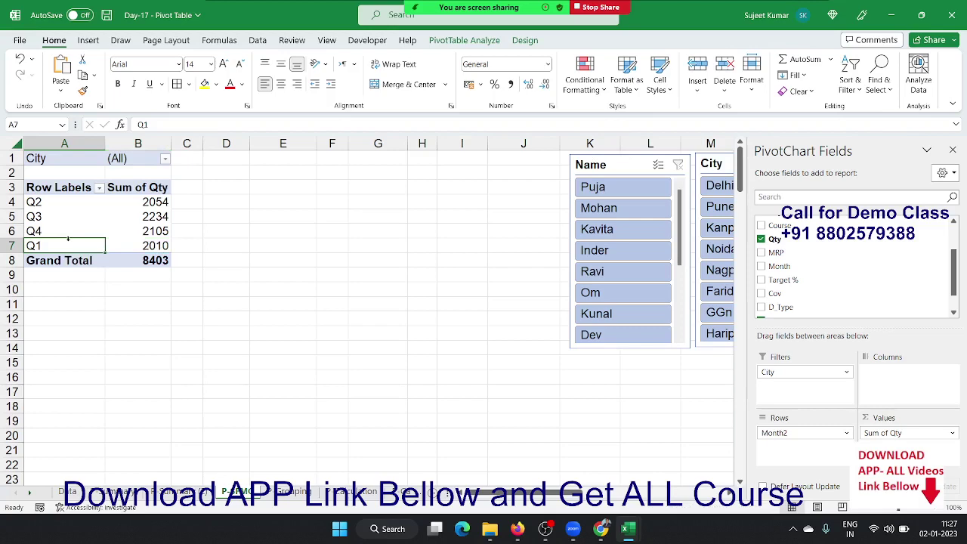
pyautogui.moveTo(65, 237); pyautogui.dragTo(65, 195)
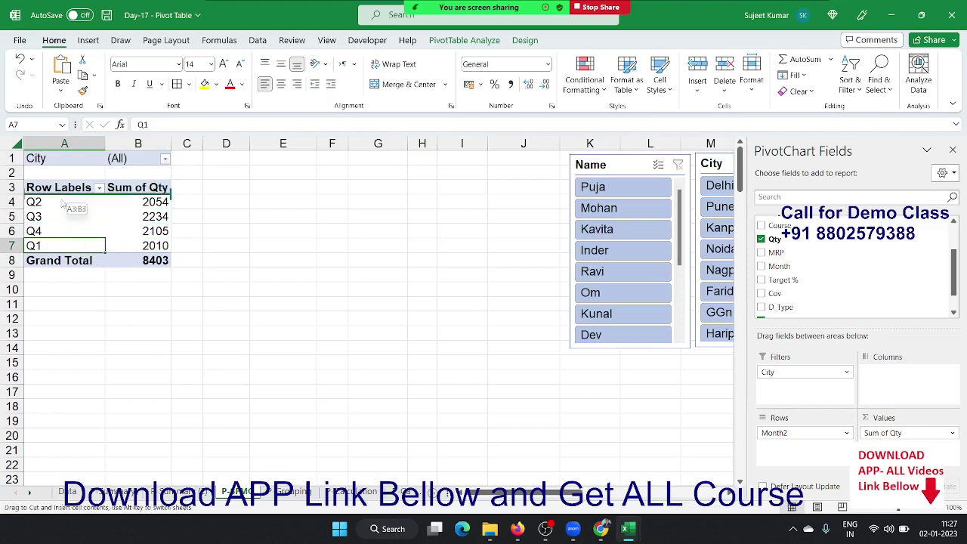
pyautogui.click(294, 492)
# Select the columns spanning the MRP-range and date-range pivots and delete them, keeping the City pivot
pyautogui.click(57, 187)
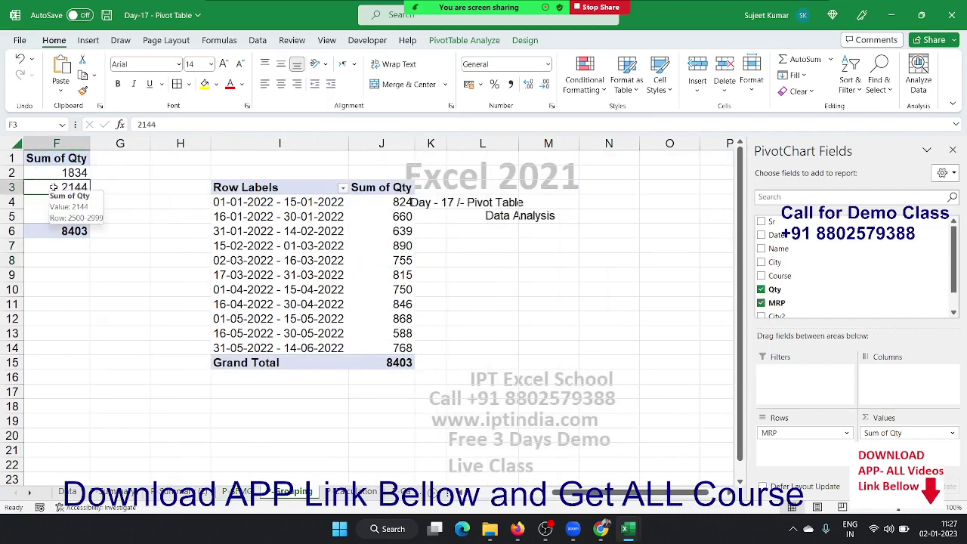
pyautogui.press('Delete')
pyautogui.press('Return')
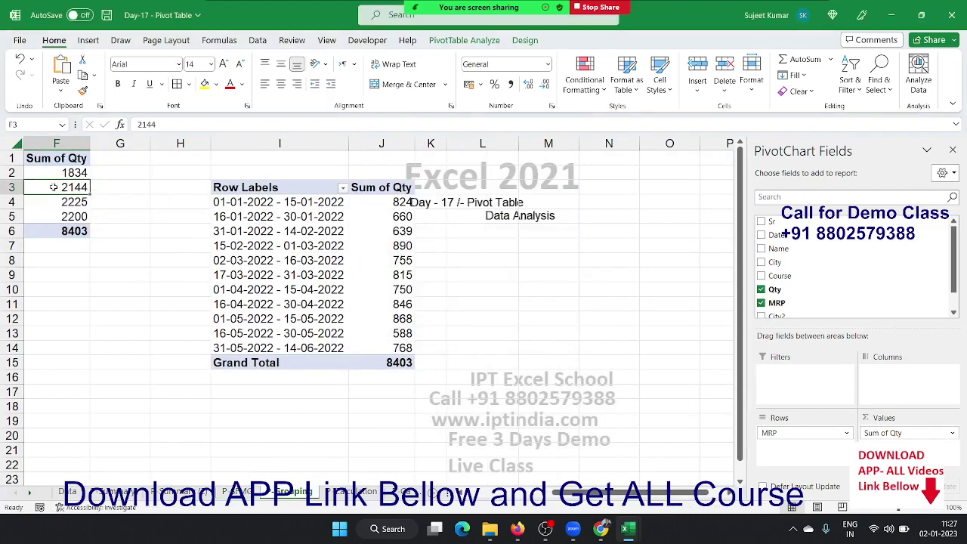
pyautogui.press('Right')
pyautogui.press('Left')
pyautogui.press('Left')
pyautogui.press('Left')
pyautogui.press('Left')
pyautogui.press('Left')
pyautogui.press('Left')
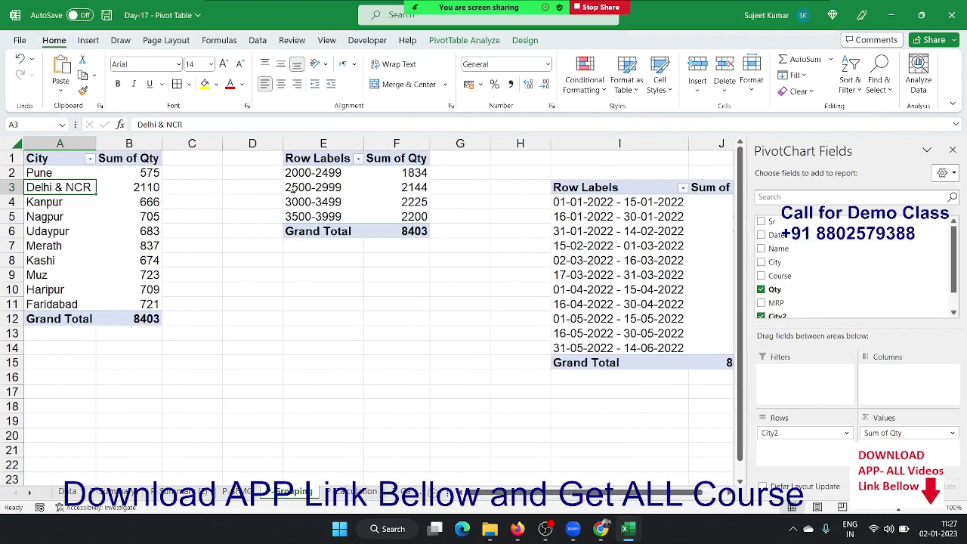
pyautogui.click(308, 142)
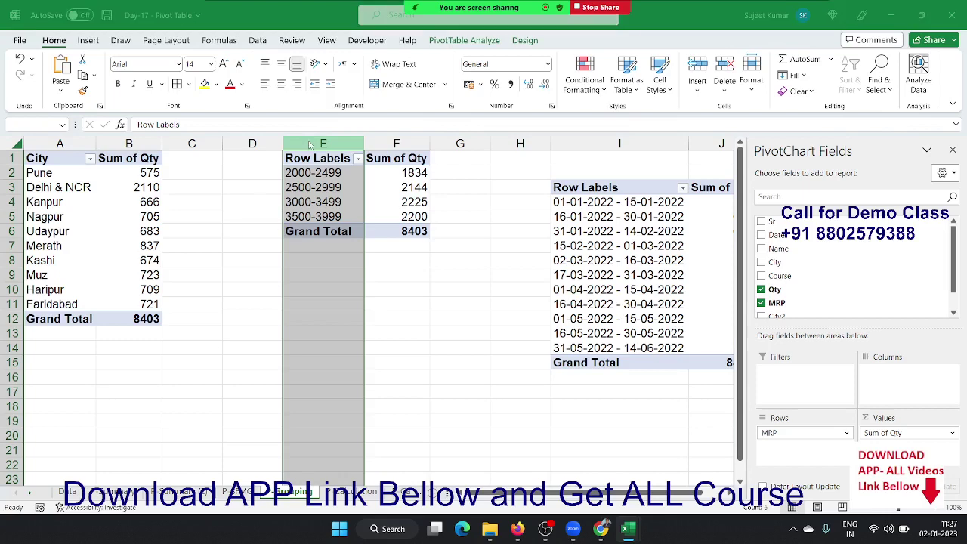
pyautogui.press('Delete')
pyautogui.press('Return')
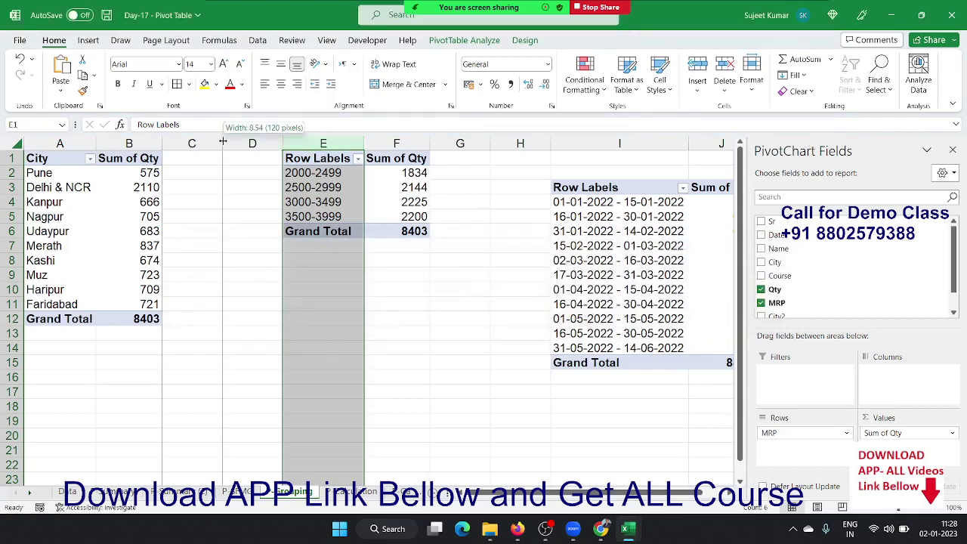
pyautogui.moveTo(216, 143); pyautogui.dragTo(963, 128)
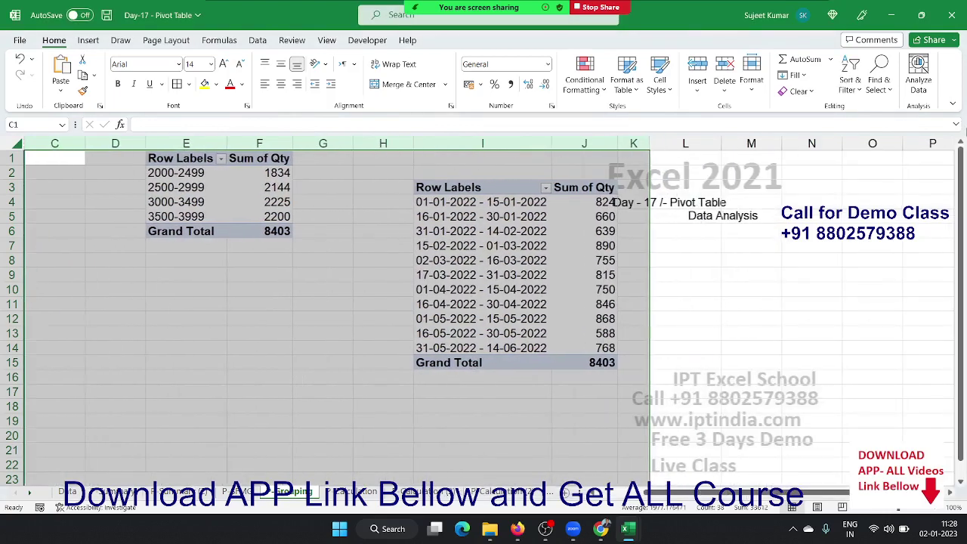
pyautogui.press('Delete')
pyautogui.hotkey('ctrl', 'z')
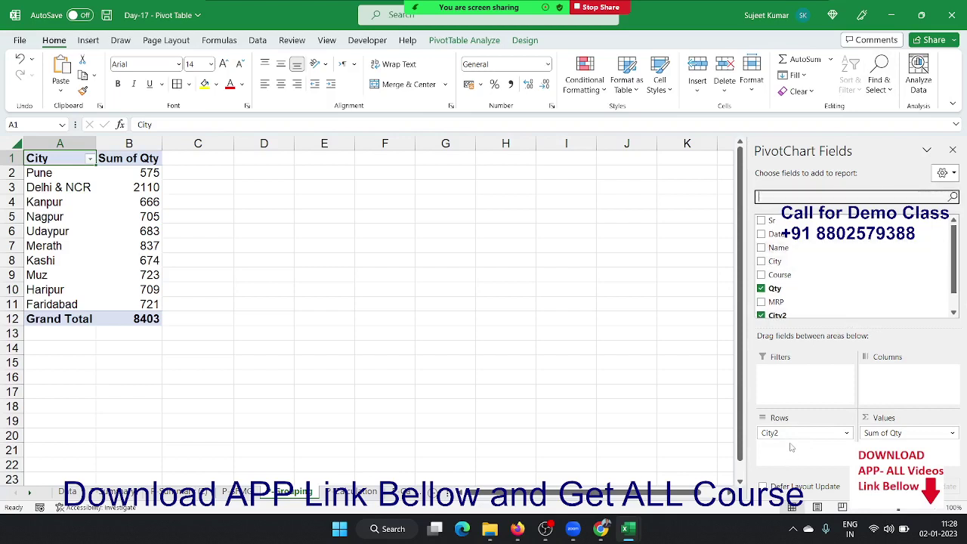
# Replace City2 with MRP in the rows and ungroup the price ranges into individual MRP values
pyautogui.moveTo(791, 432); pyautogui.dragTo(828, 279)
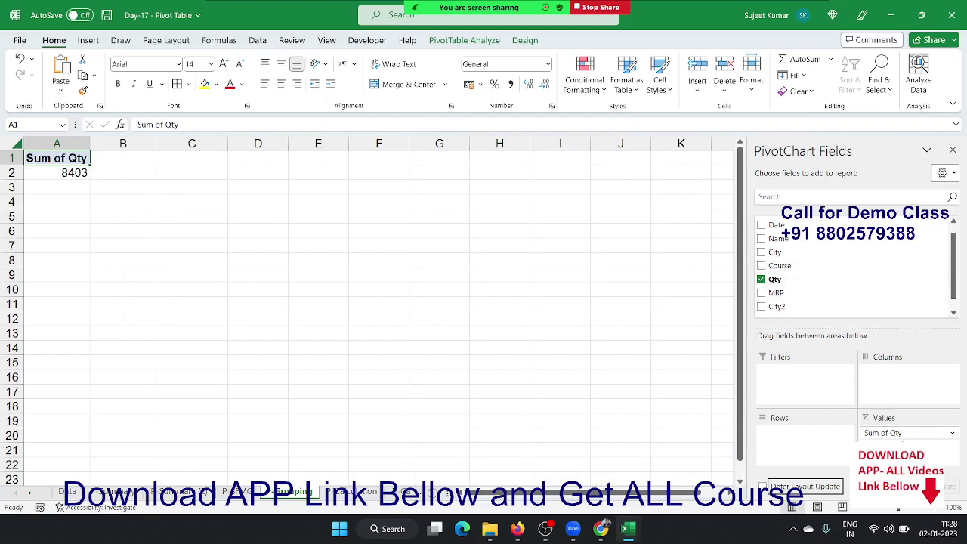
pyautogui.moveTo(785, 293)
pyautogui.mouseDown()
pyautogui.moveTo(807, 447)
pyautogui.moveTo(801, 440)
pyautogui.mouseUp()
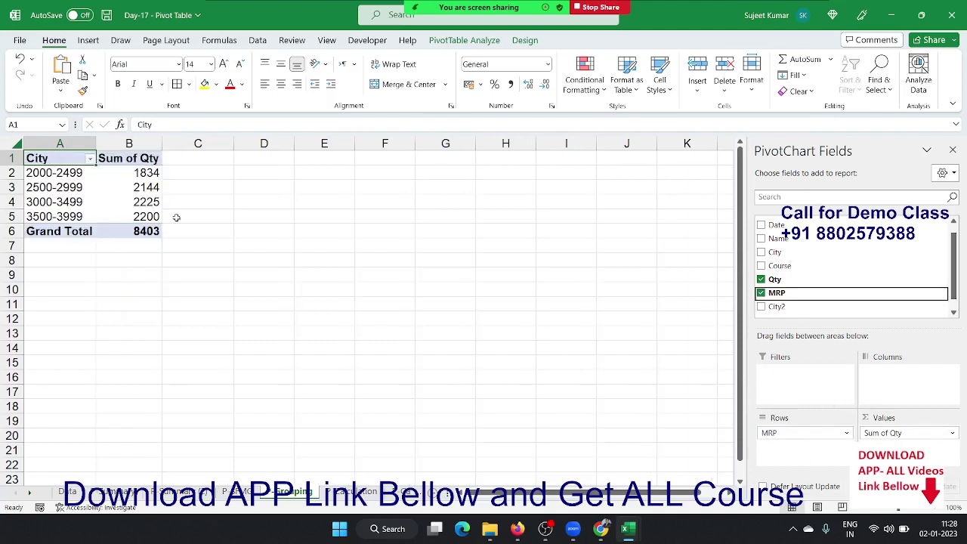
pyautogui.rightClick(38, 190)
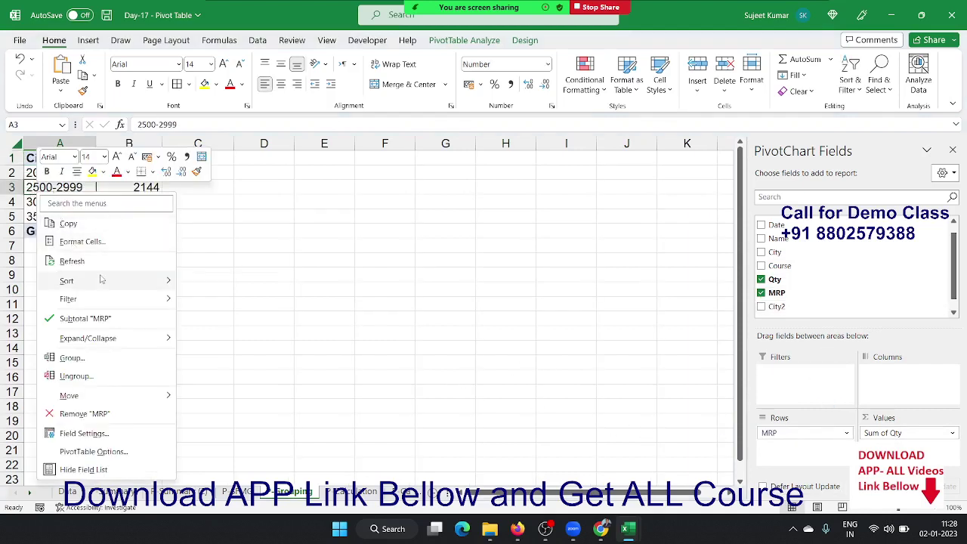
pyautogui.click(98, 375)
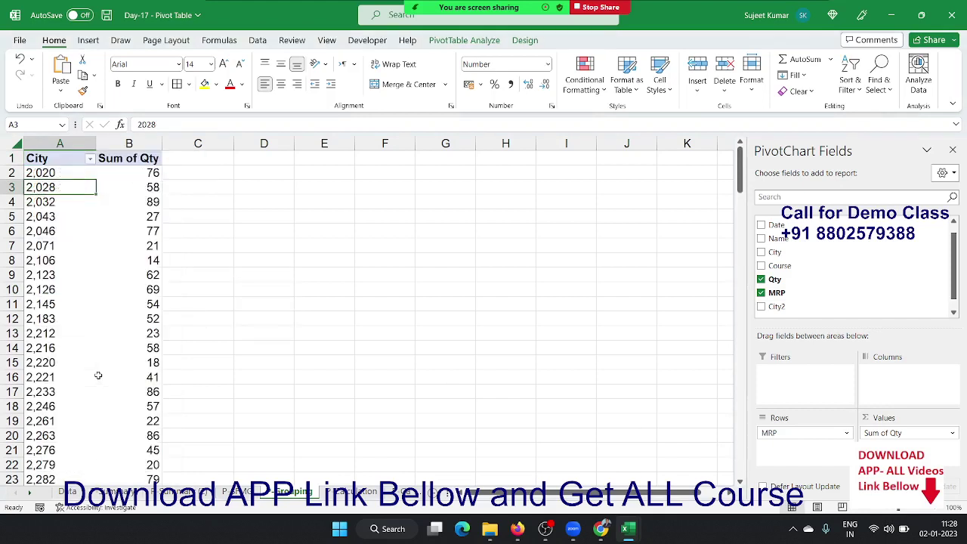
pyautogui.click(61, 169)
pyautogui.click(53, 174)
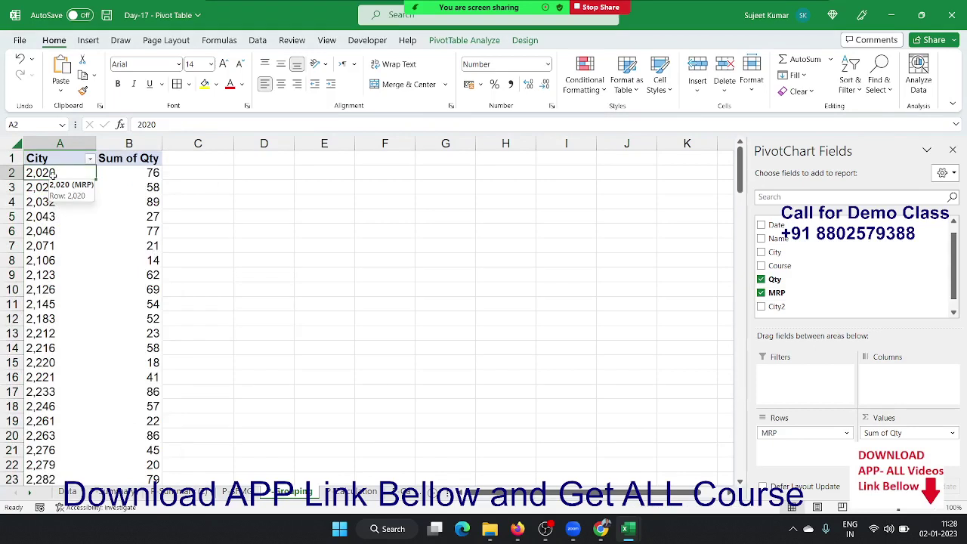
pyautogui.click(143, 172)
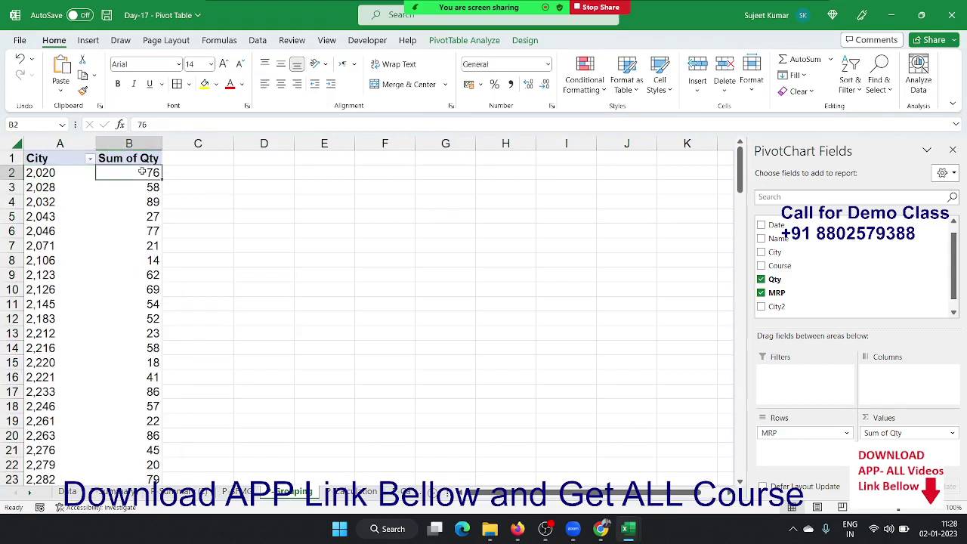
pyautogui.click(56, 190)
pyautogui.click(151, 188)
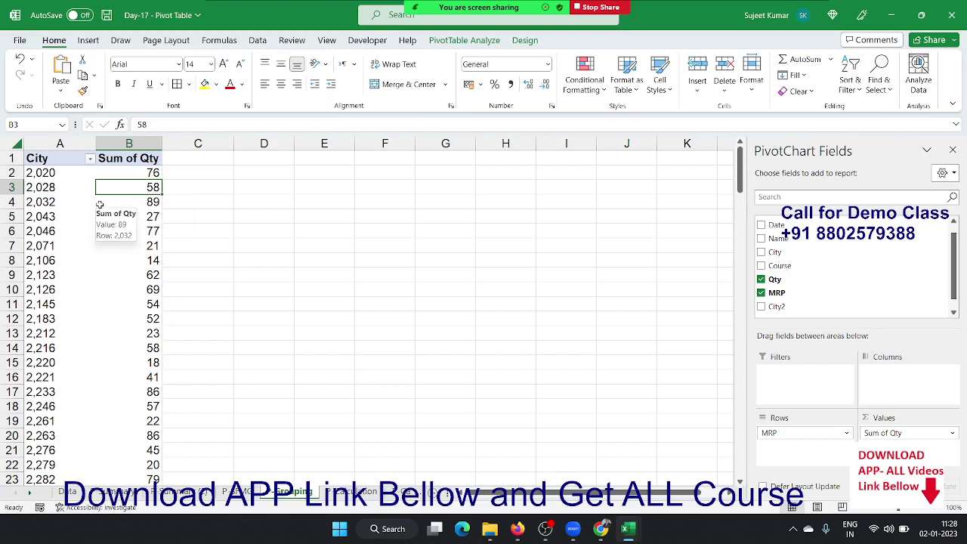
pyautogui.rightClick(49, 193)
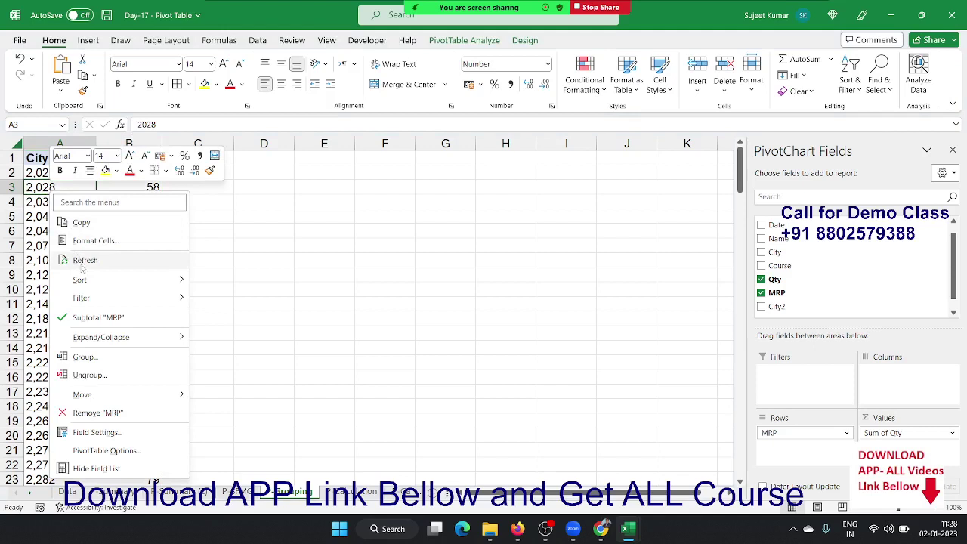
pyautogui.click(87, 366)
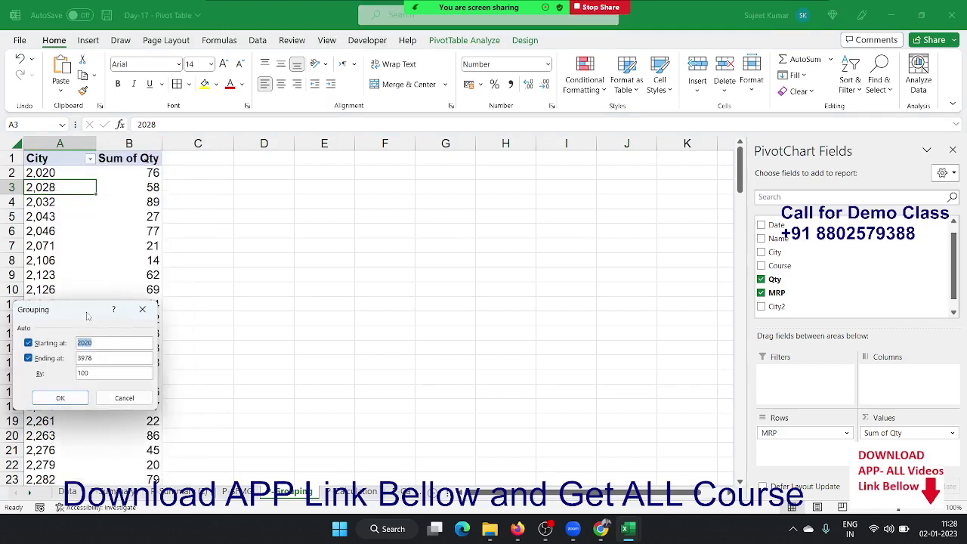
pyautogui.moveTo(80, 311); pyautogui.dragTo(411, 217)
pyautogui.write('0')
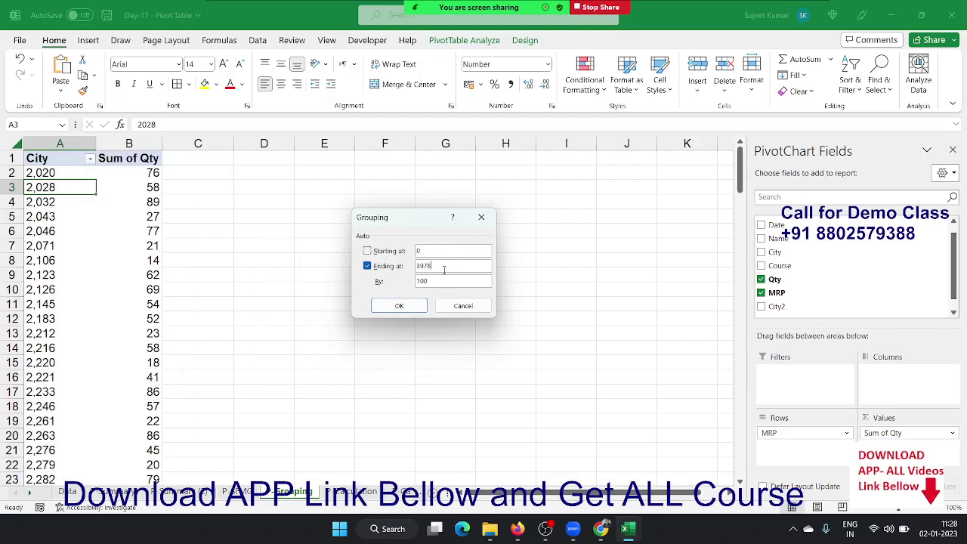
pyautogui.doubleClick(423, 266)
pyautogui.write('5000')
pyautogui.click(445, 280)
pyautogui.write('0')
pyautogui.click(412, 308)
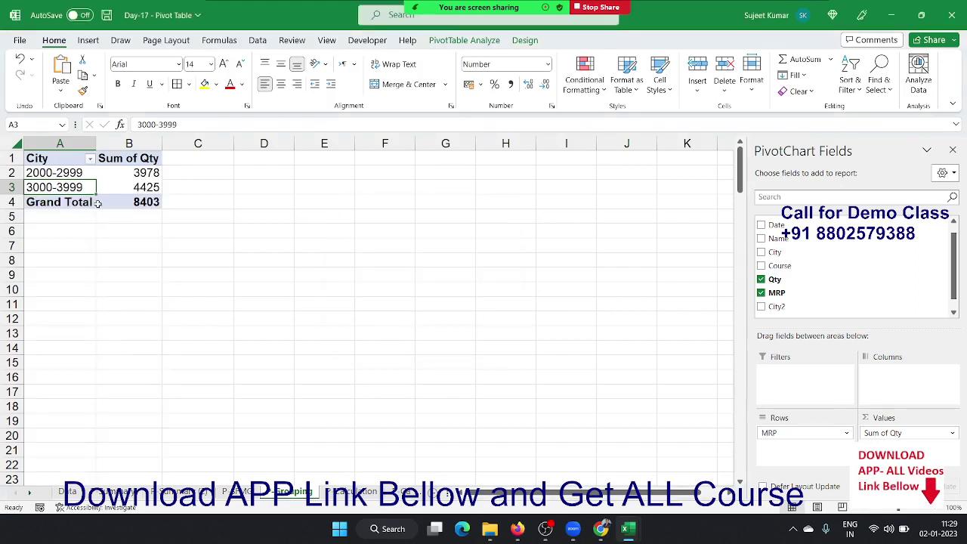
pyautogui.rightClick(65, 190)
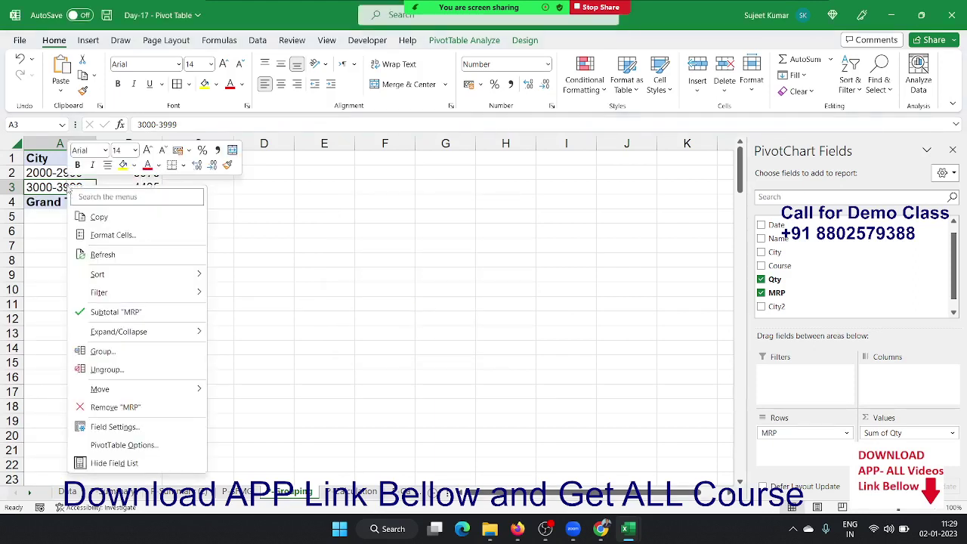
pyautogui.click(106, 253)
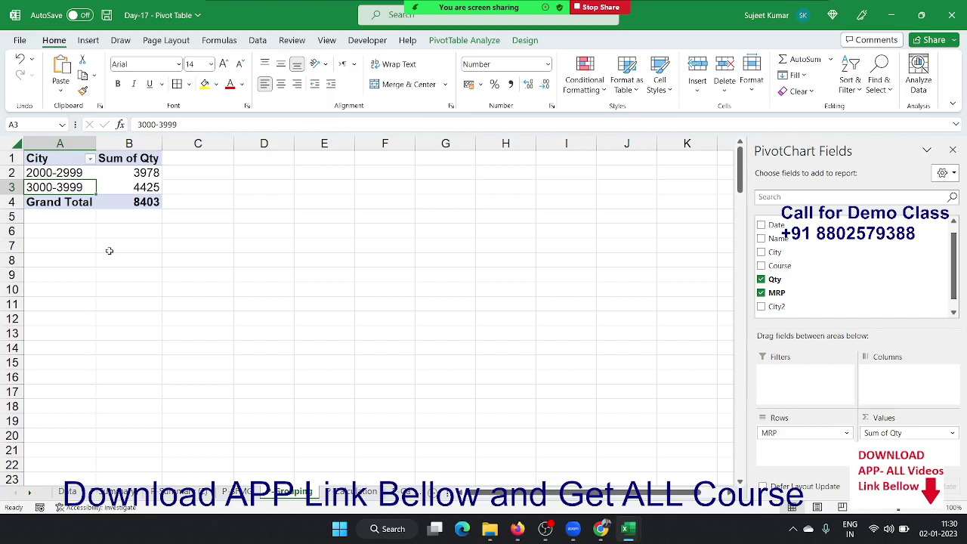
# Deselect the pivot, save the Day-17 - Pivot Table workbook, and close Excel
pyautogui.click(169, 230)
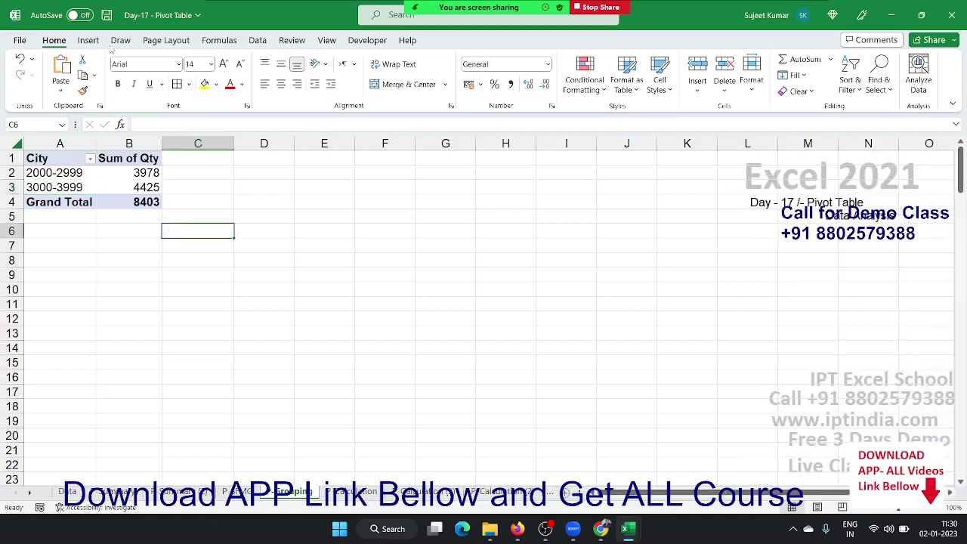
pyautogui.click(107, 15)
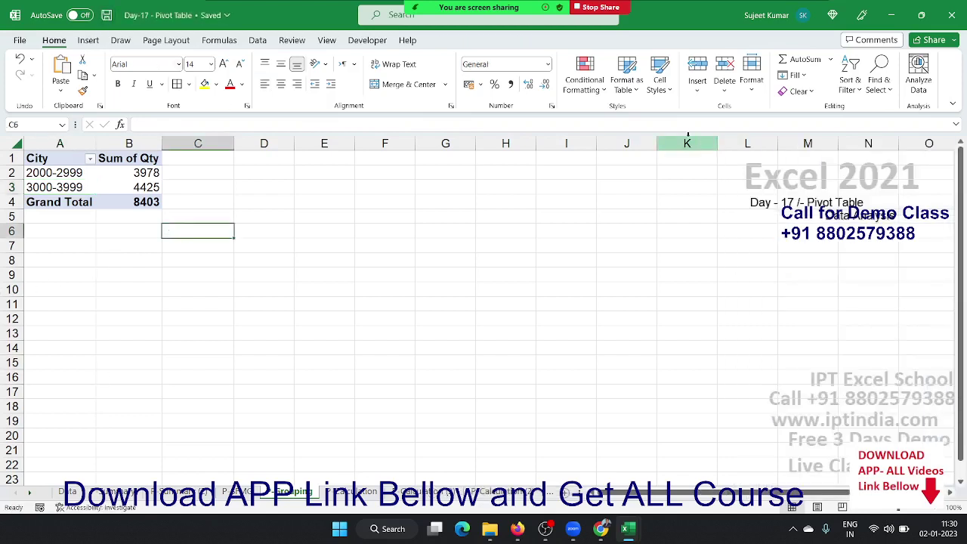
pyautogui.click(956, 15)
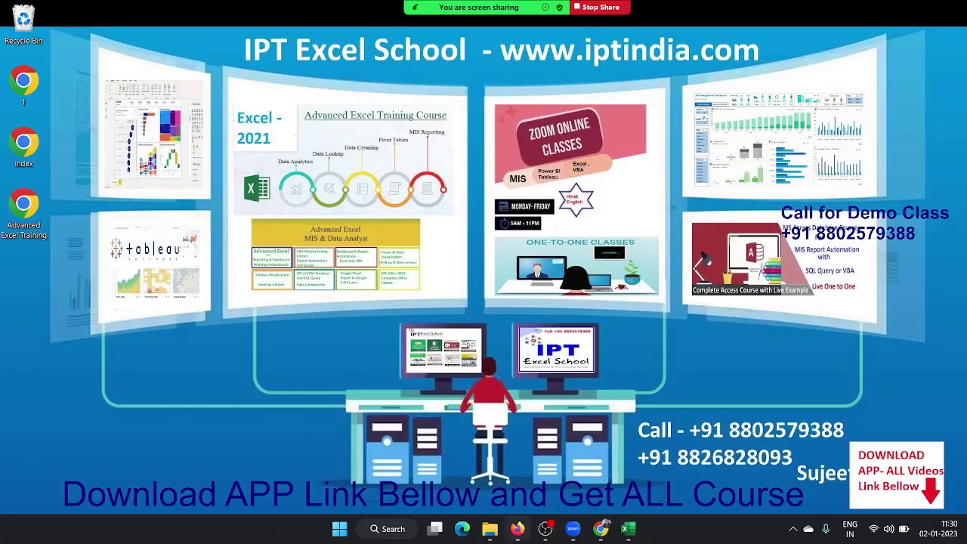